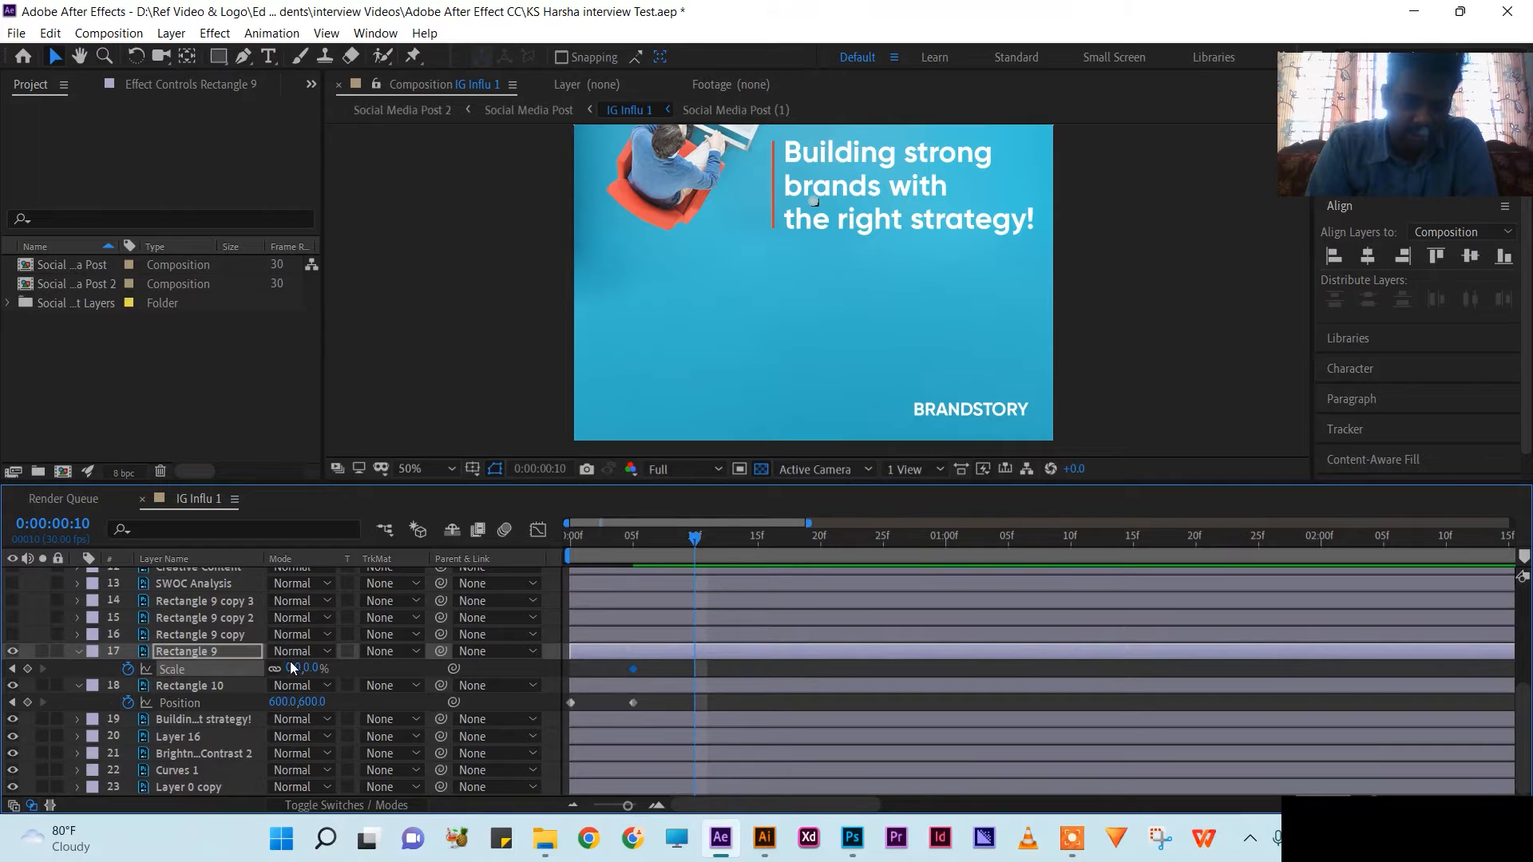
Step: Set Rectangle 9's scale to 100% at frame 10 and preview the animation from the start
left_click(294, 668)
type("100")
key("Return")
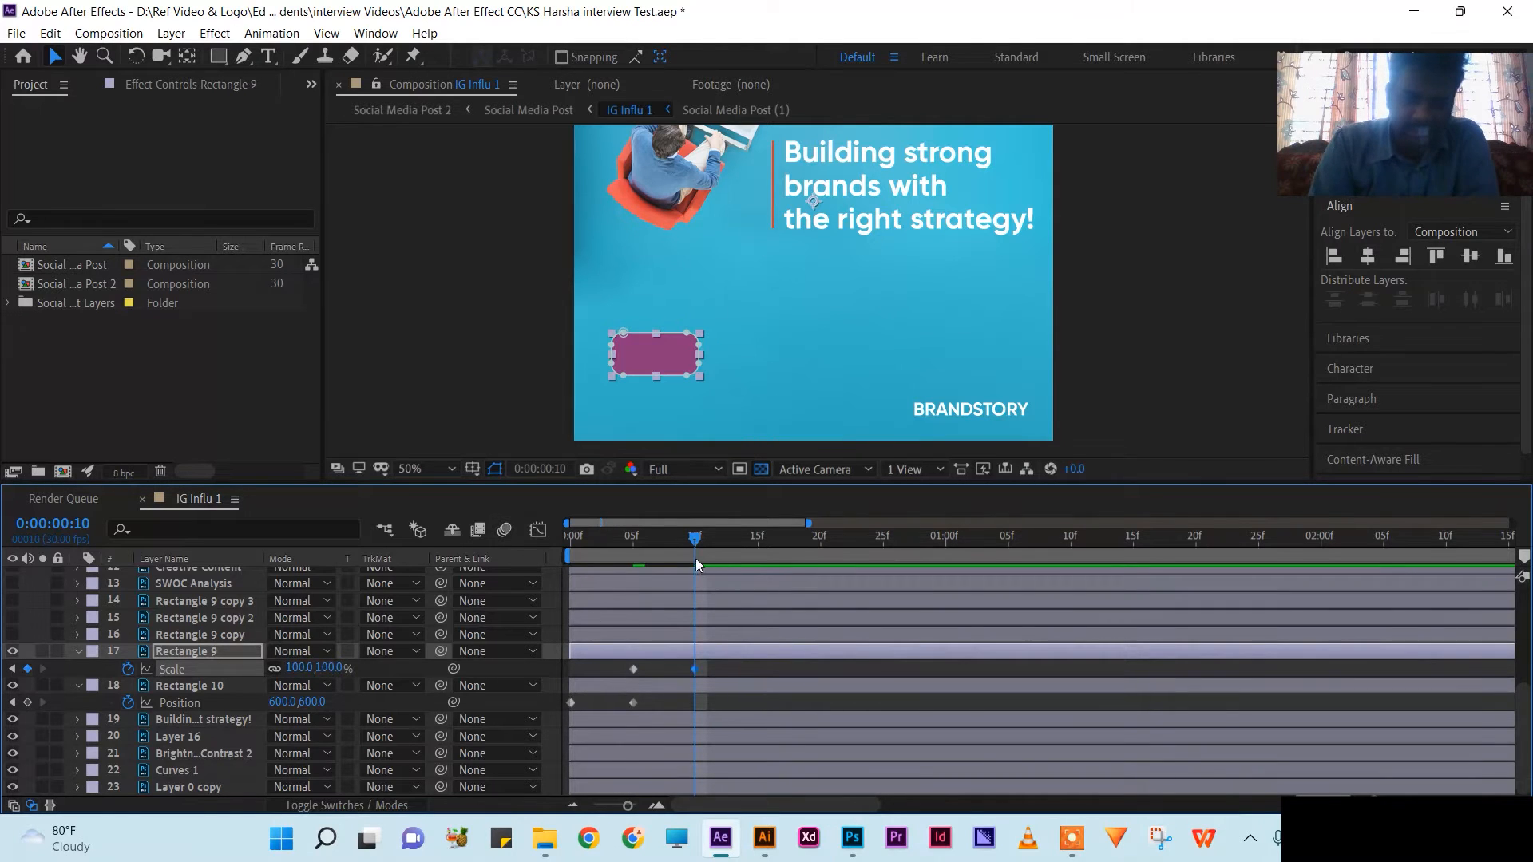
left_click(568, 543)
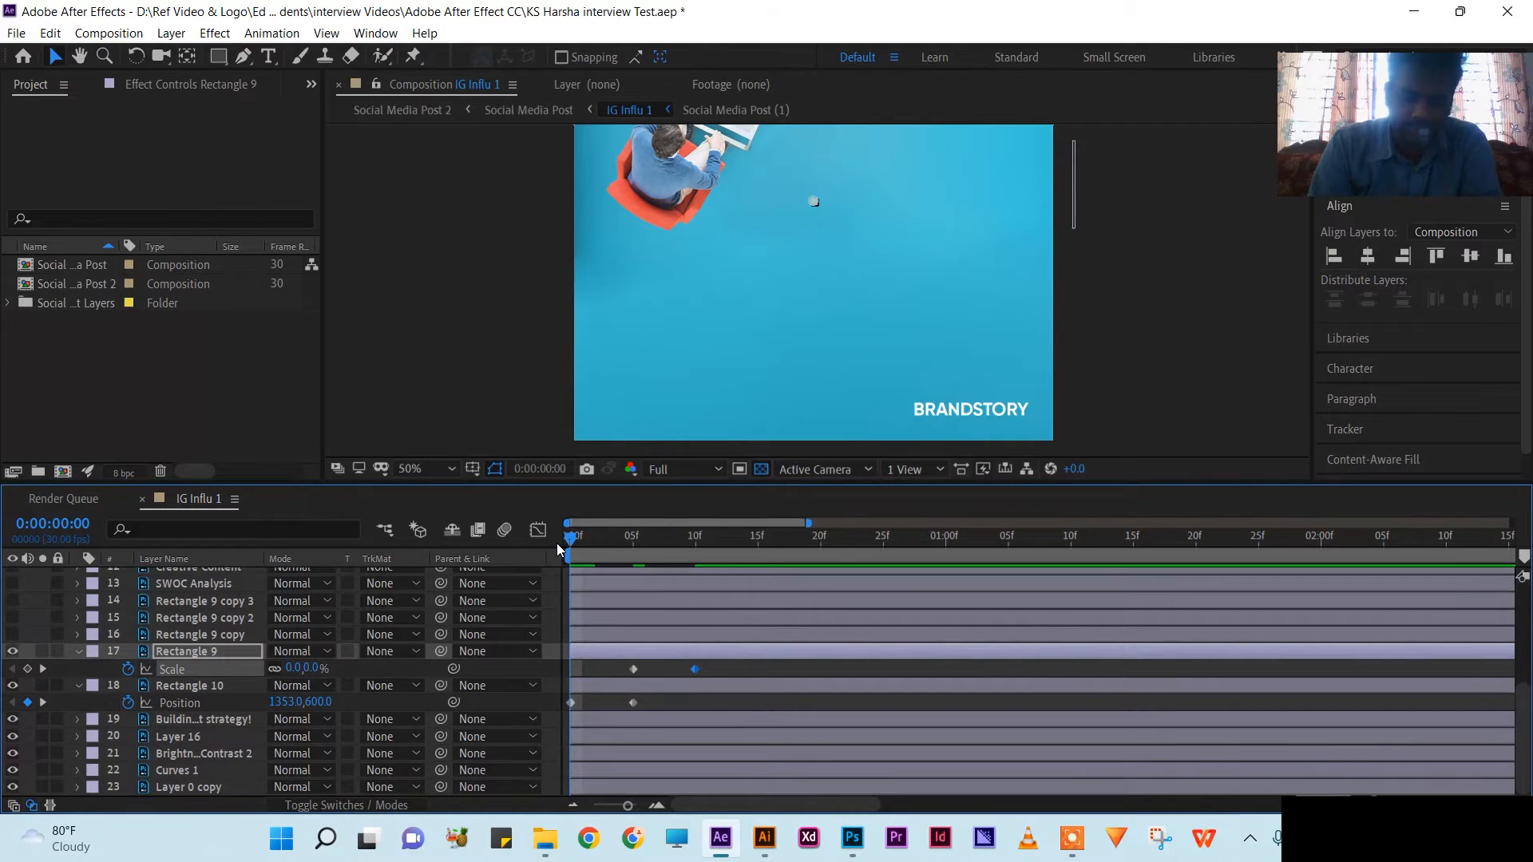
key("space")
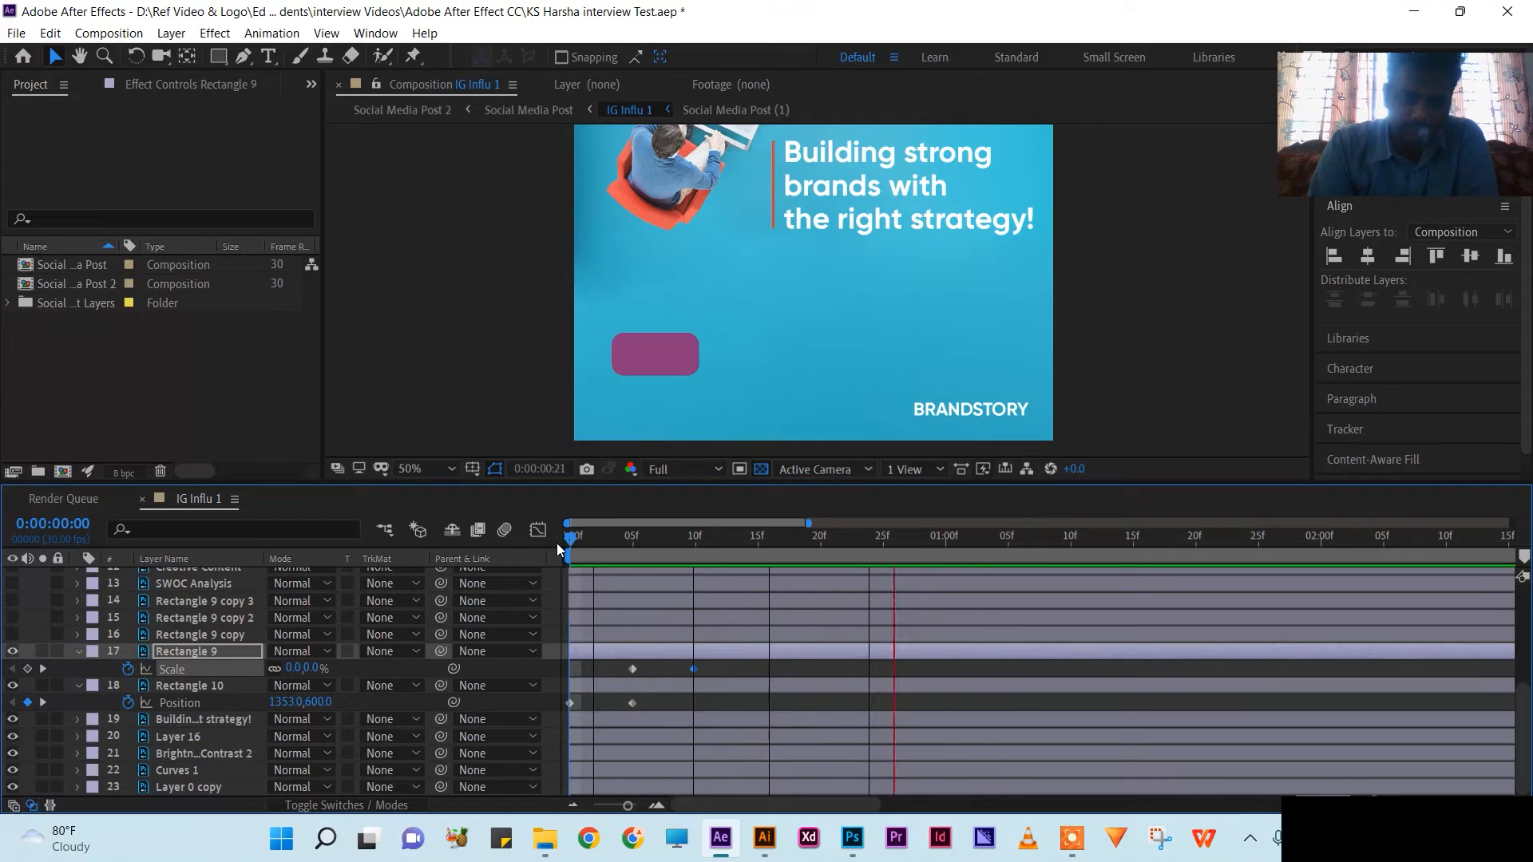
left_click(583, 539)
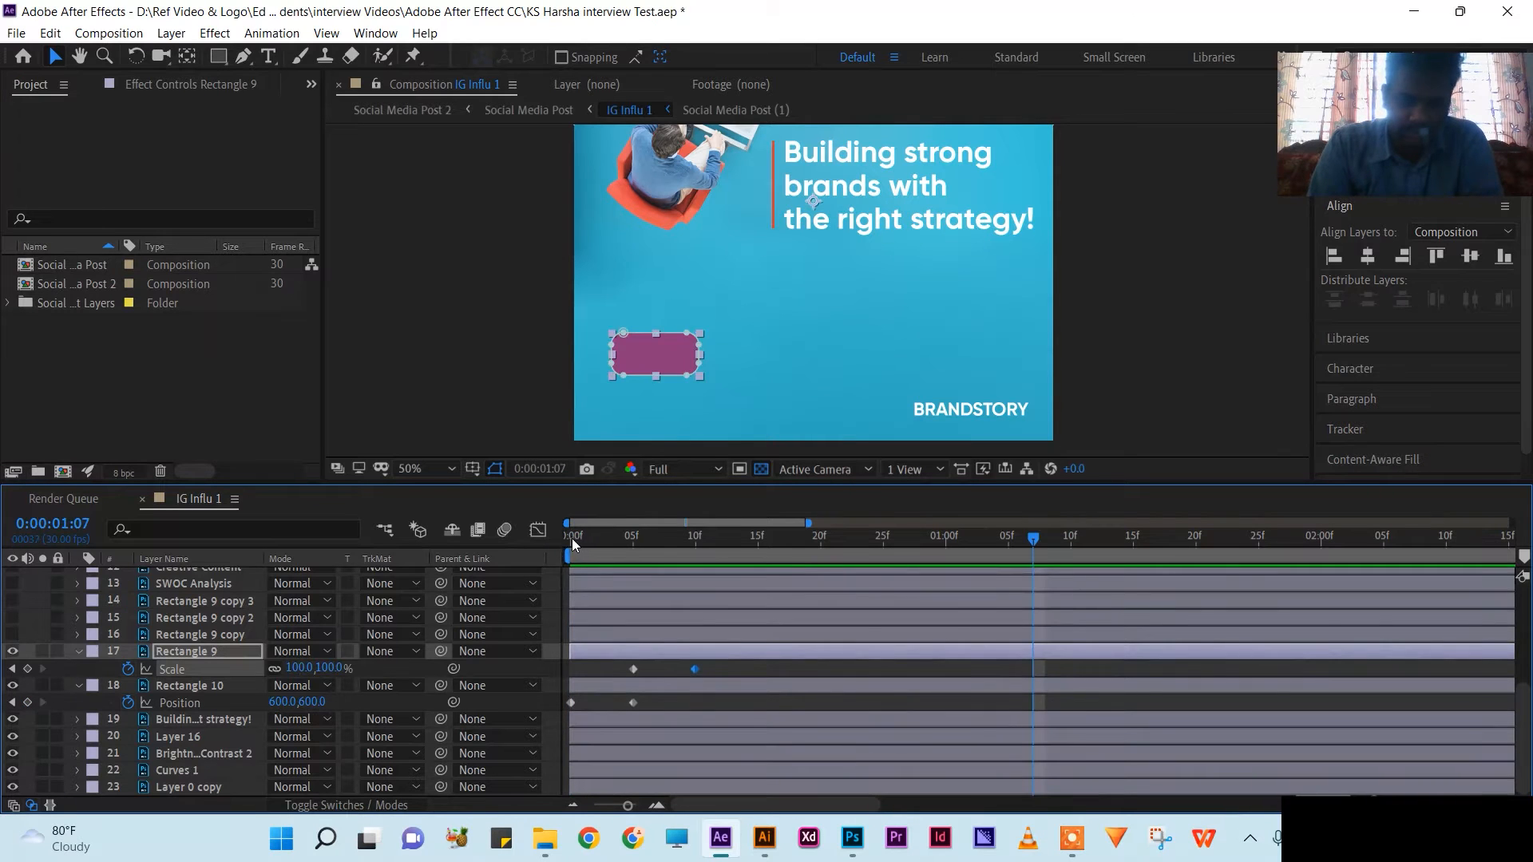
Step: Try to move Rectangle 9's anchor point onto the purple box with the Pan Behind tool at frame 10
left_click_drag(587, 546, 698, 549)
left_click(1153, 299)
left_click(645, 364)
left_click(182, 654)
scroll(711, 310, "up", 1)
left_click(191, 58)
scroll(663, 368, "down", 1)
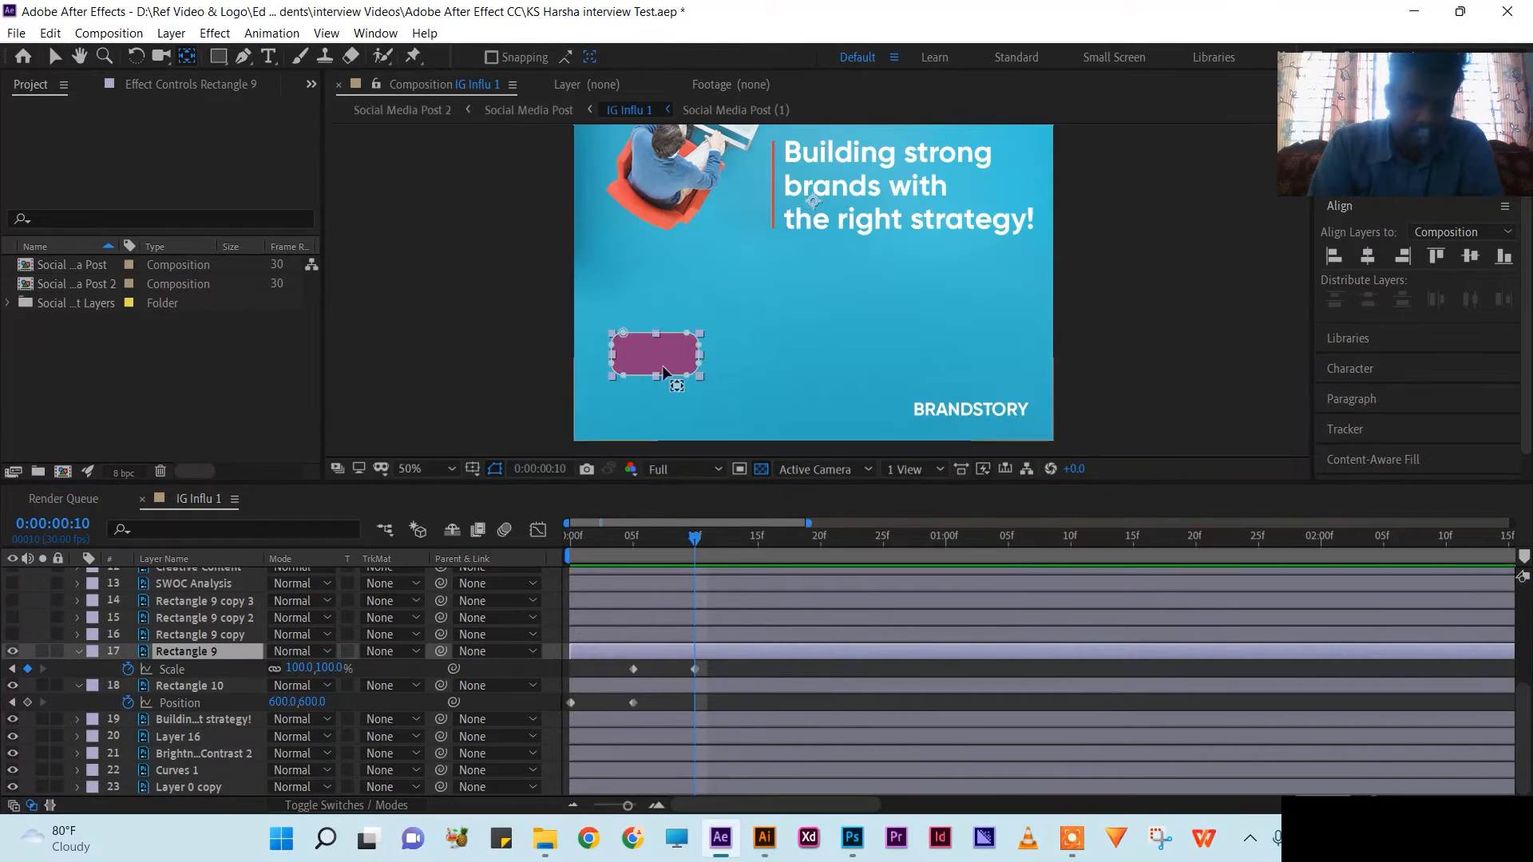
left_click_drag(659, 372, 653, 358)
left_click(55, 56)
left_click(463, 319)
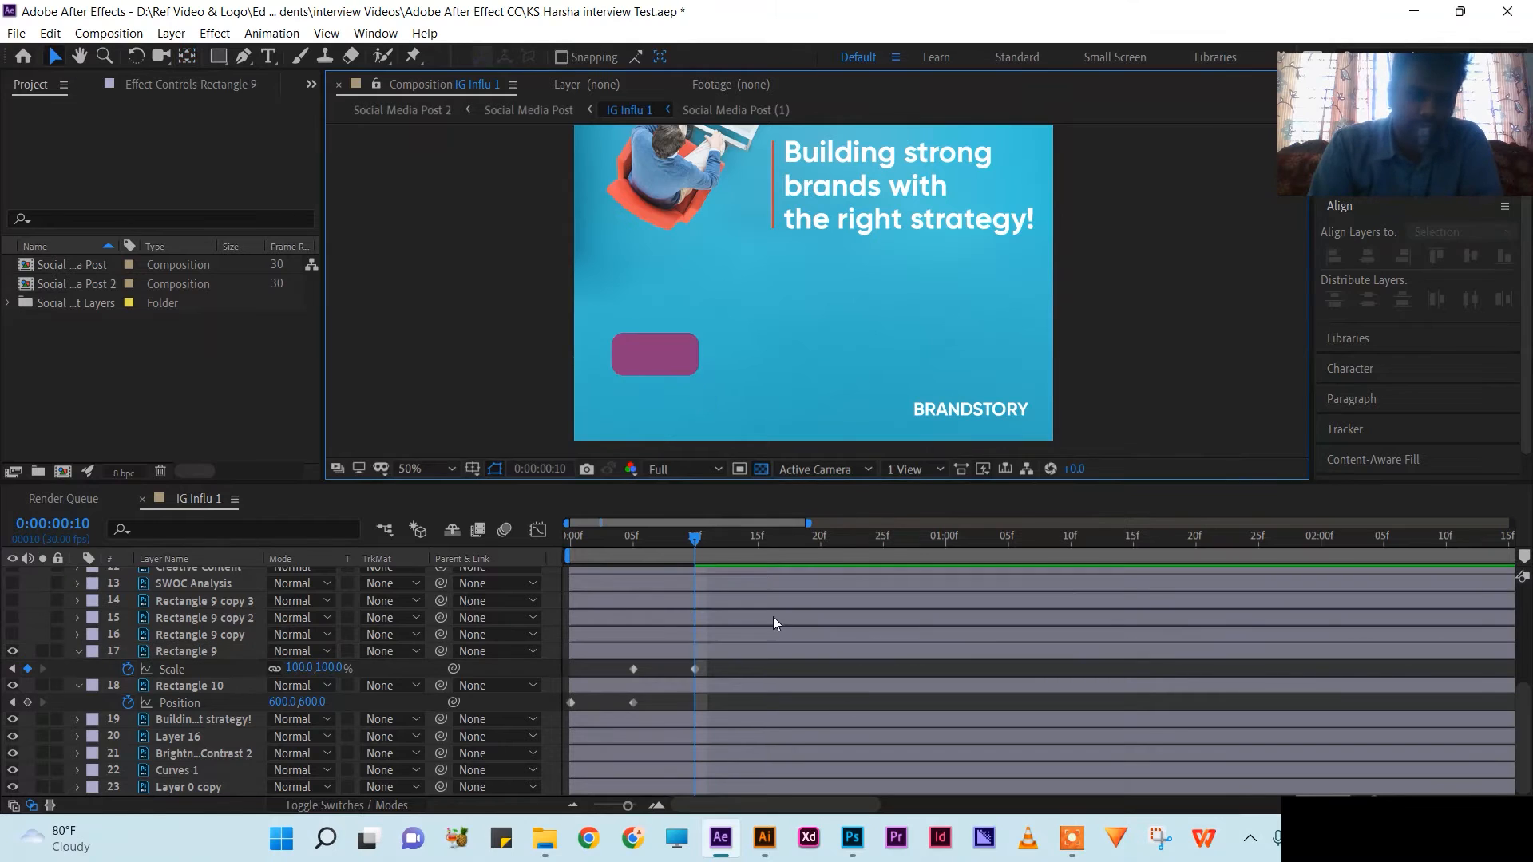
Step: Make the layers Rectangle 9 copy, Rectangle 9 copy 2 and Rectangle 9 copy 3 visible
left_click(204, 635)
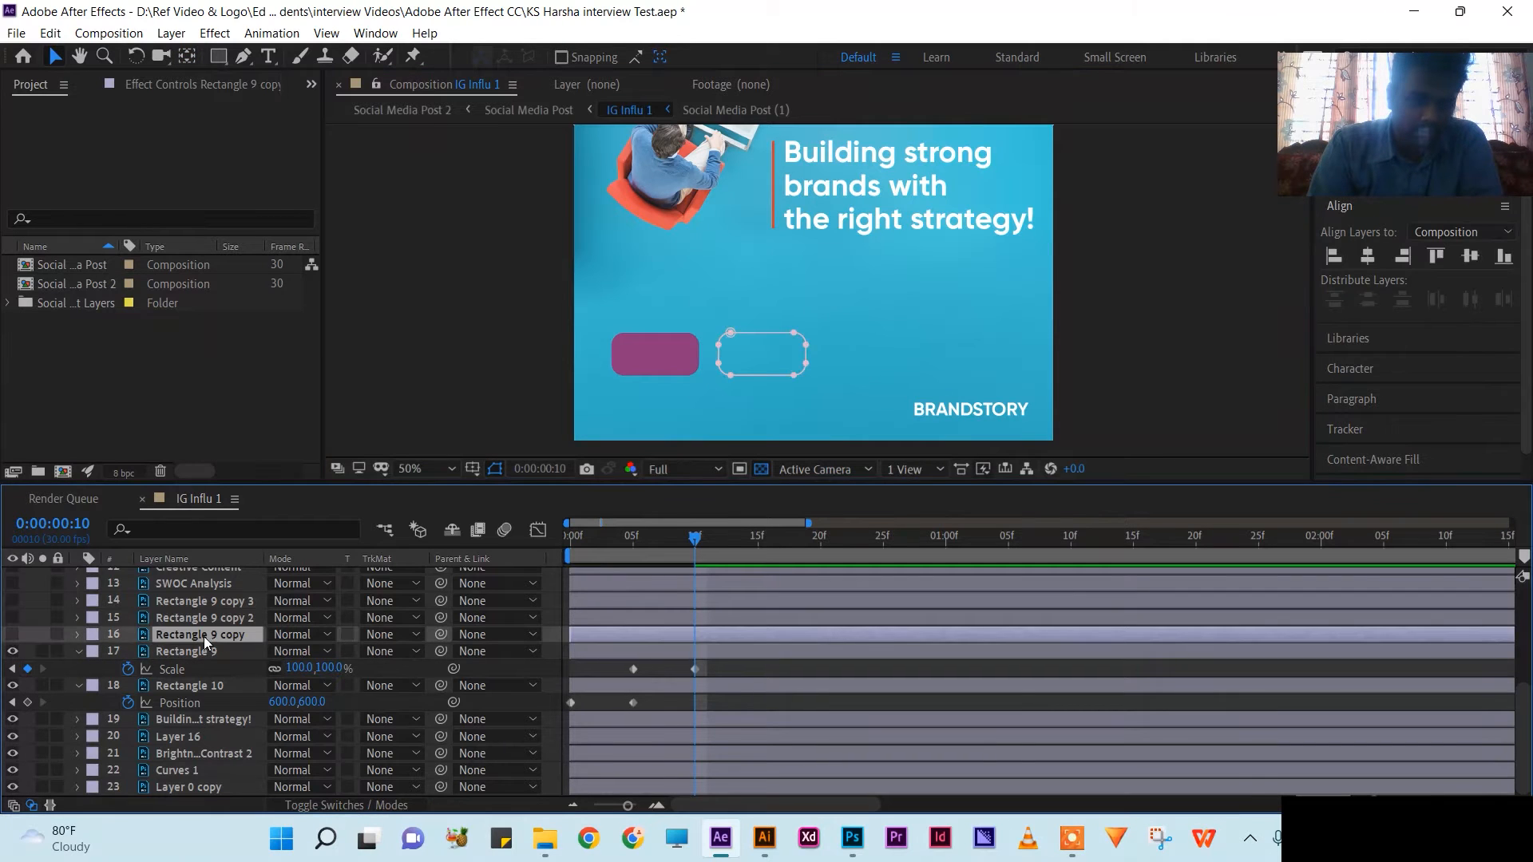
left_click(13, 637)
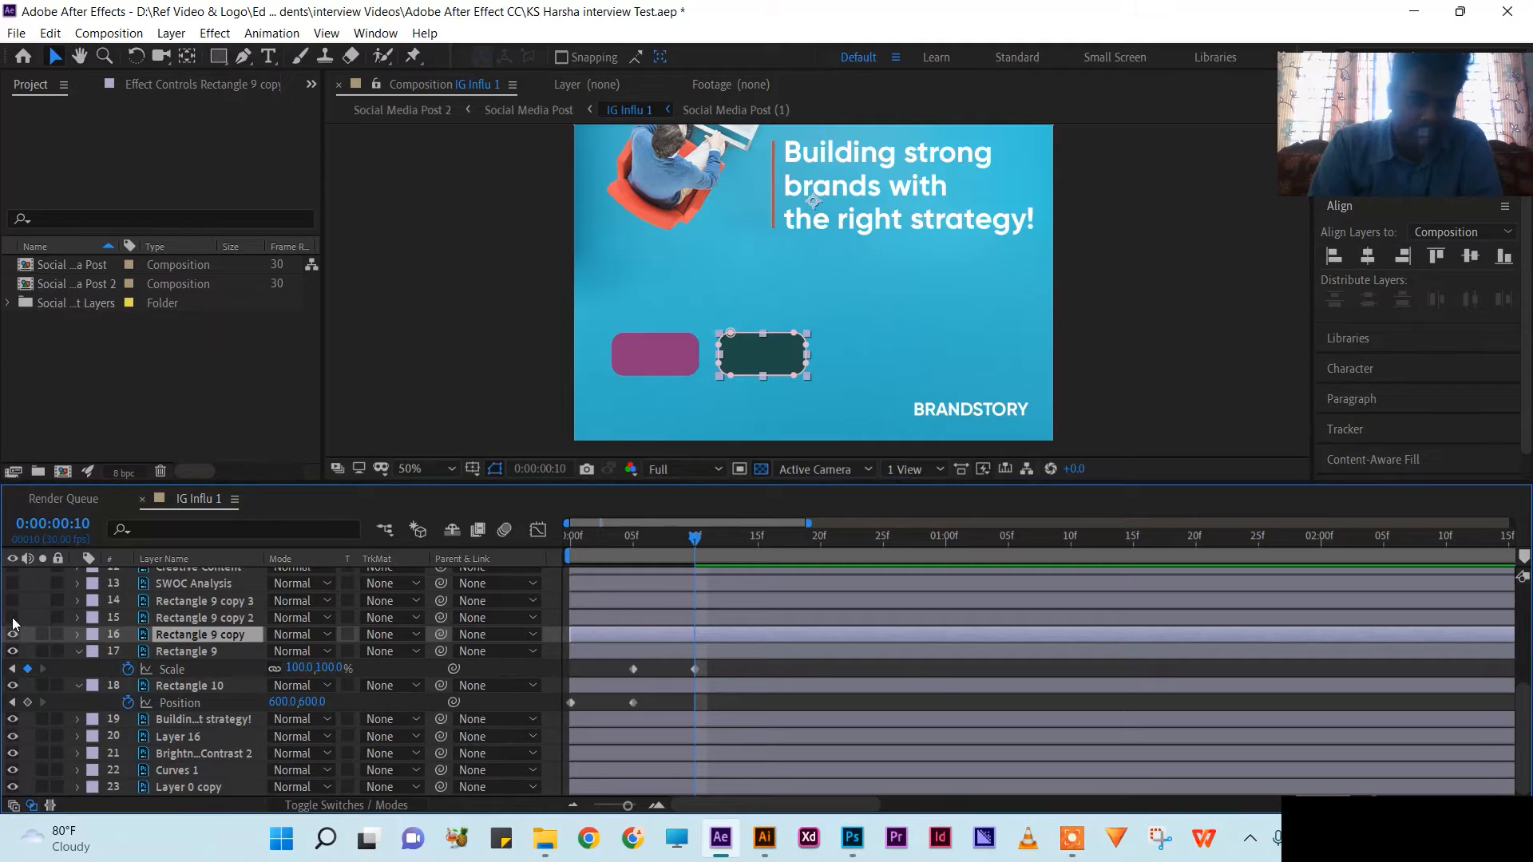
left_click(222, 616)
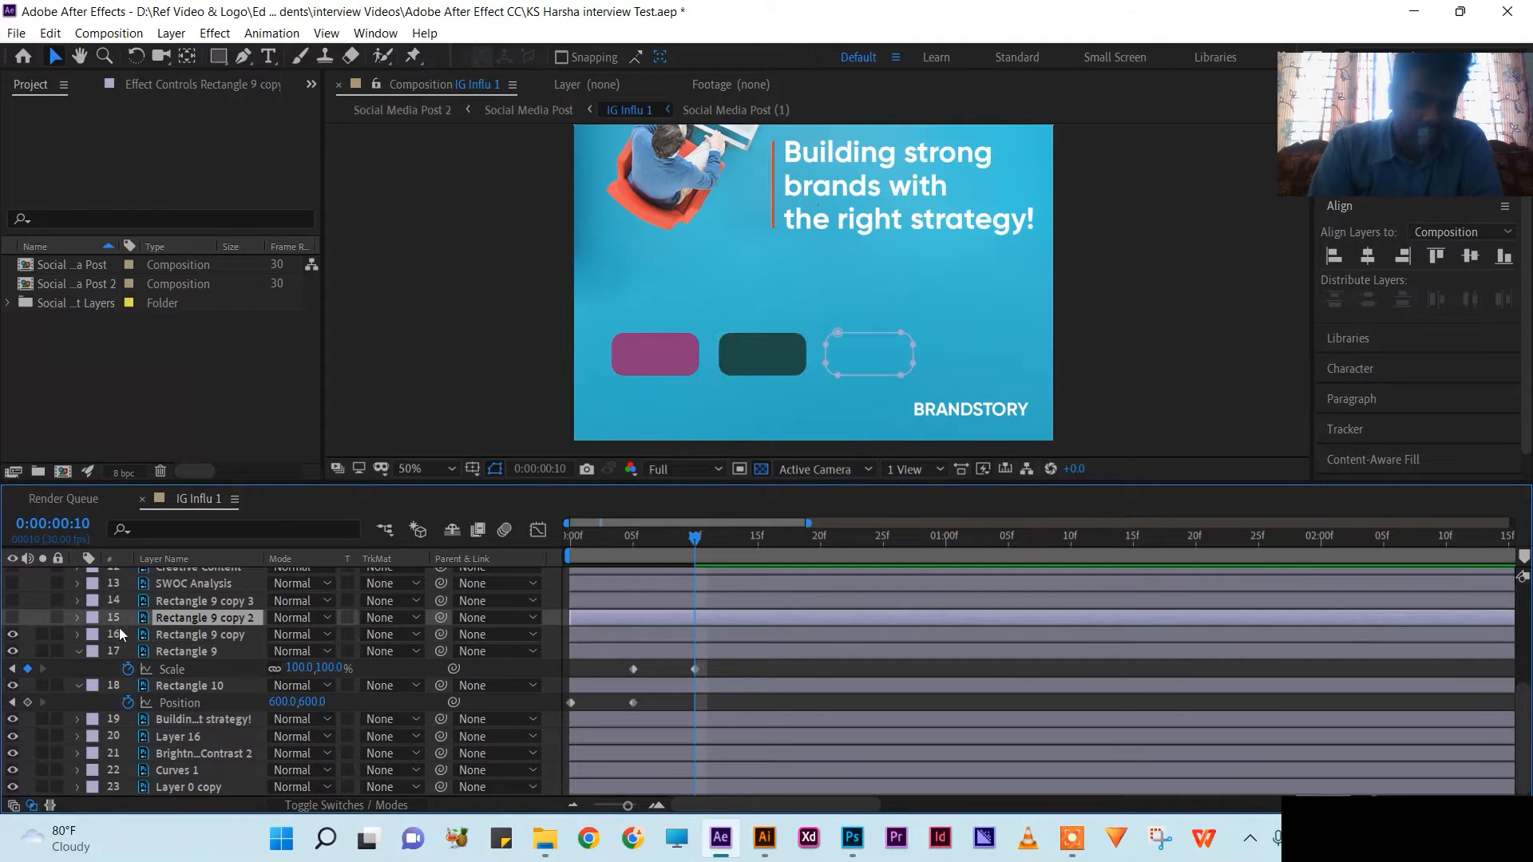
left_click(13, 618)
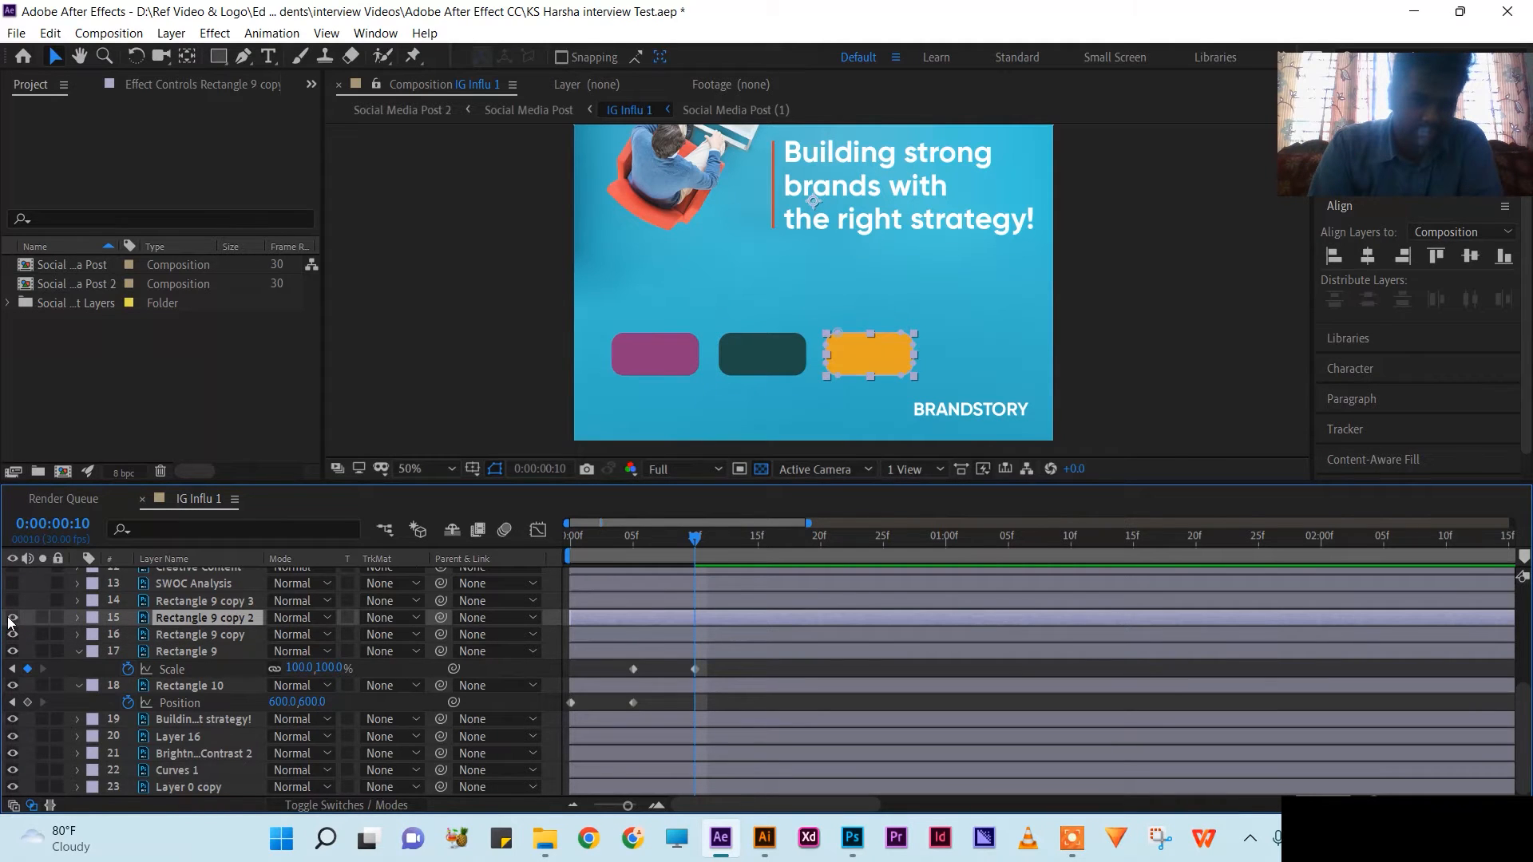
left_click(197, 604)
key("F2")
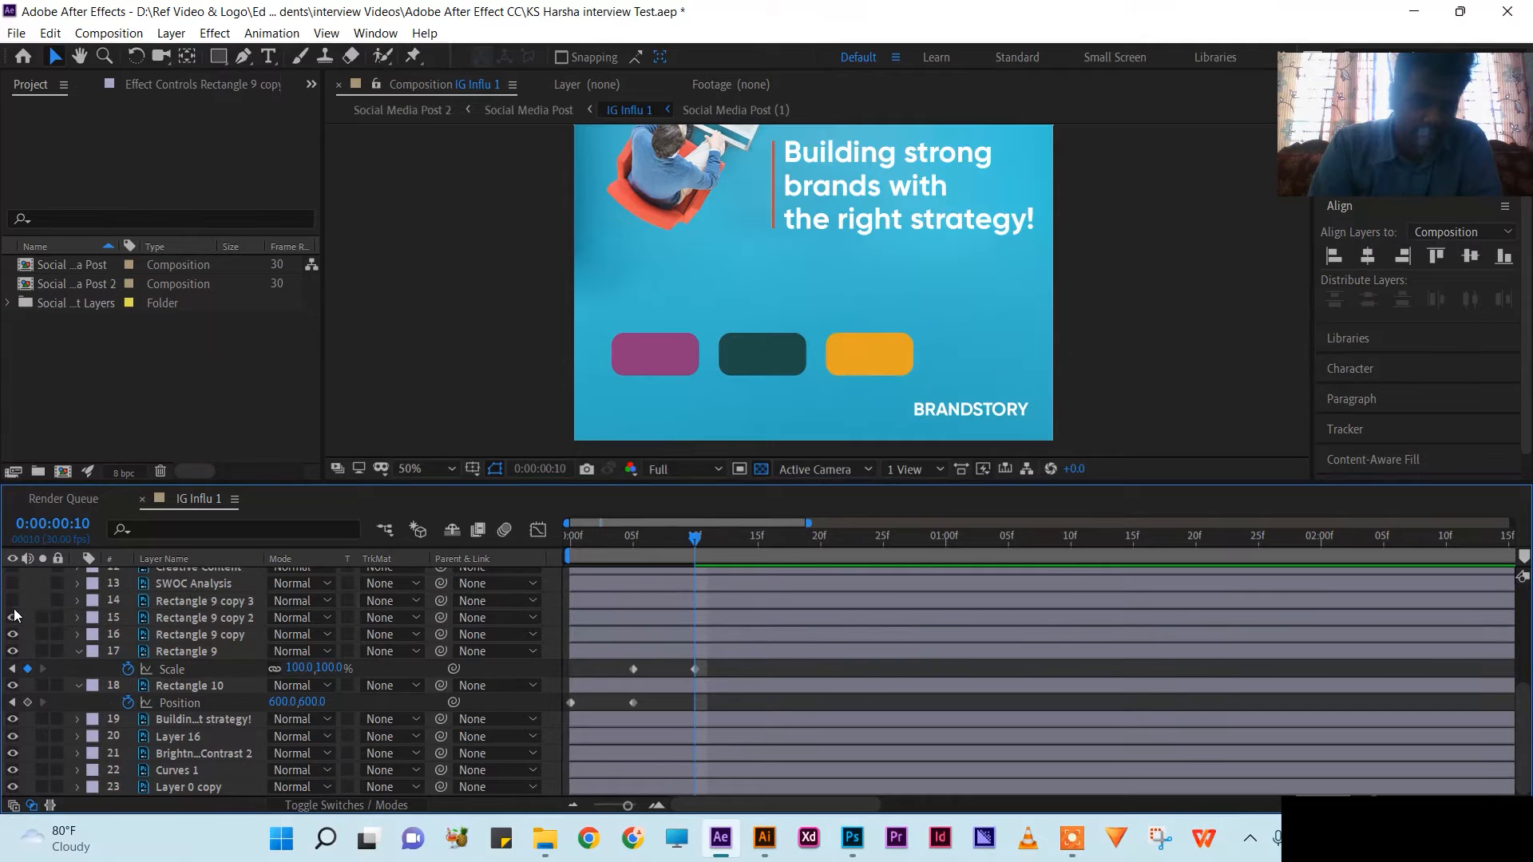
left_click(12, 602)
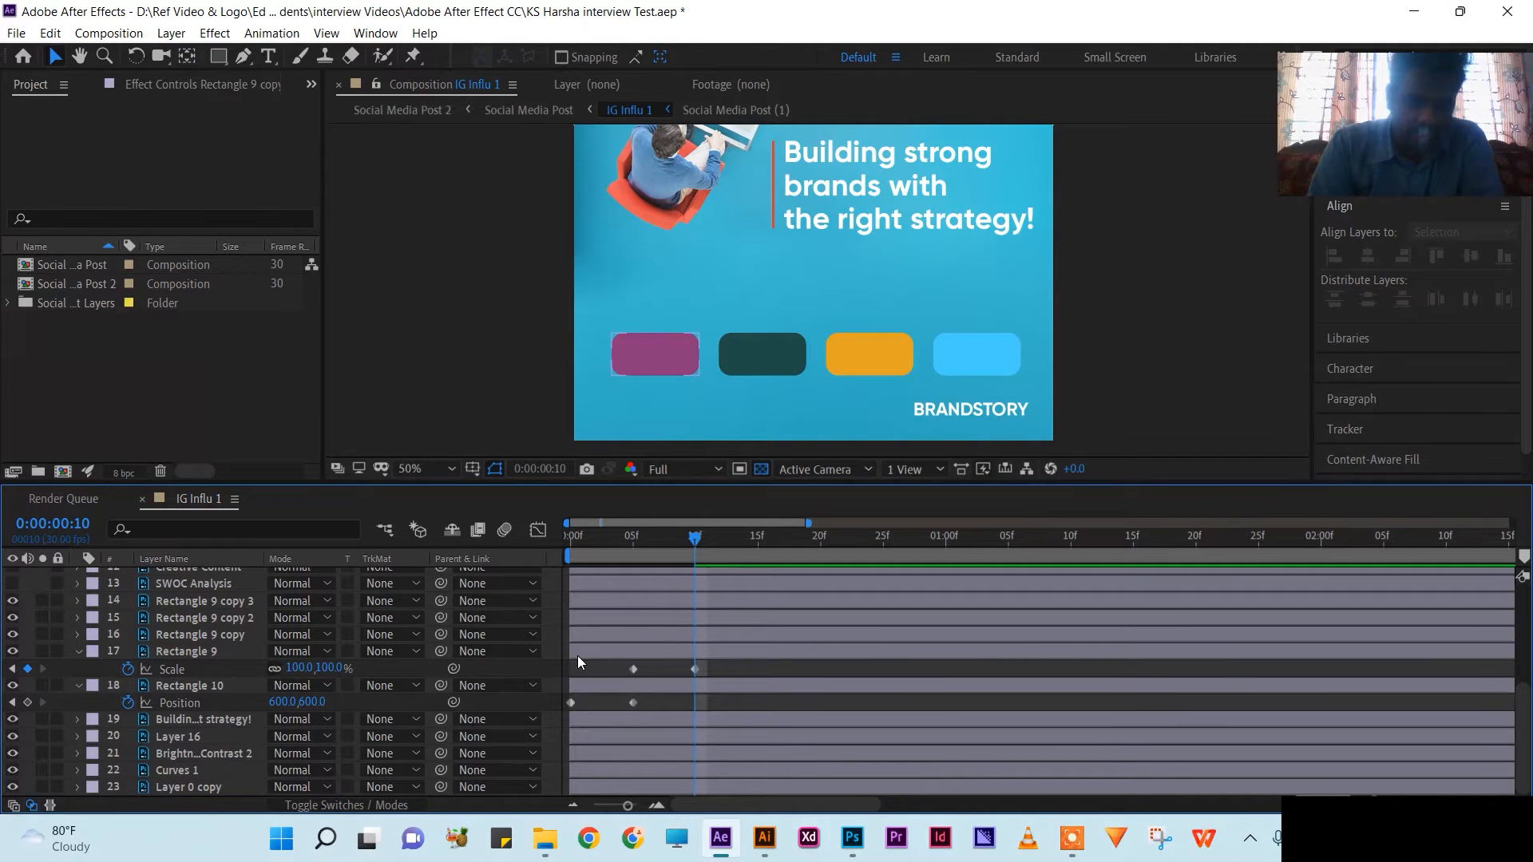
Step: Move to frame 5, reveal the Scale property of all layers and select the three Rectangle 9 copies
left_click(636, 539)
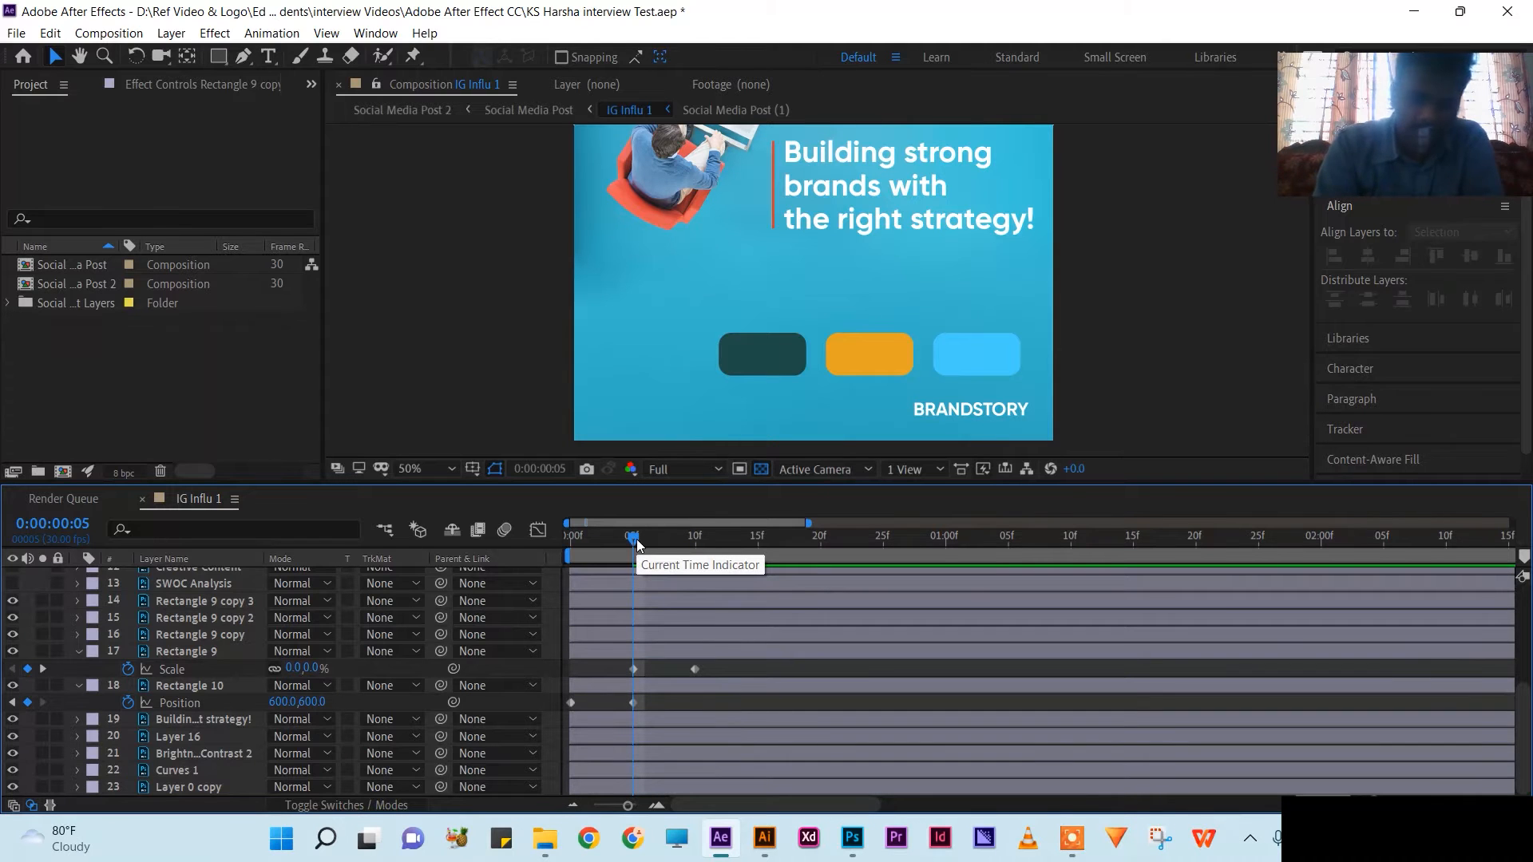
key("s")
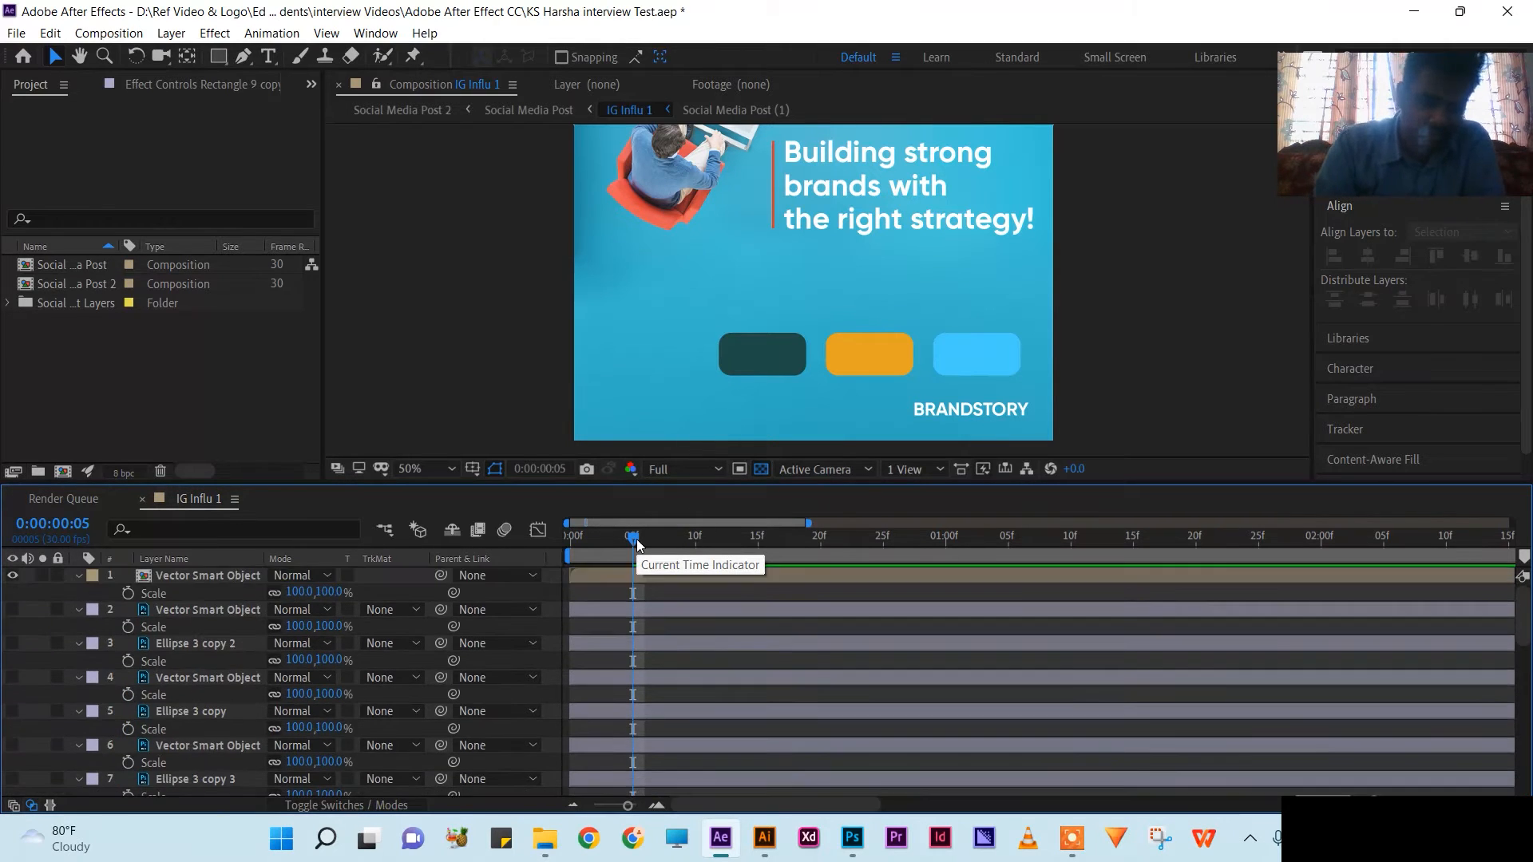
scroll(325, 708, "down", 6)
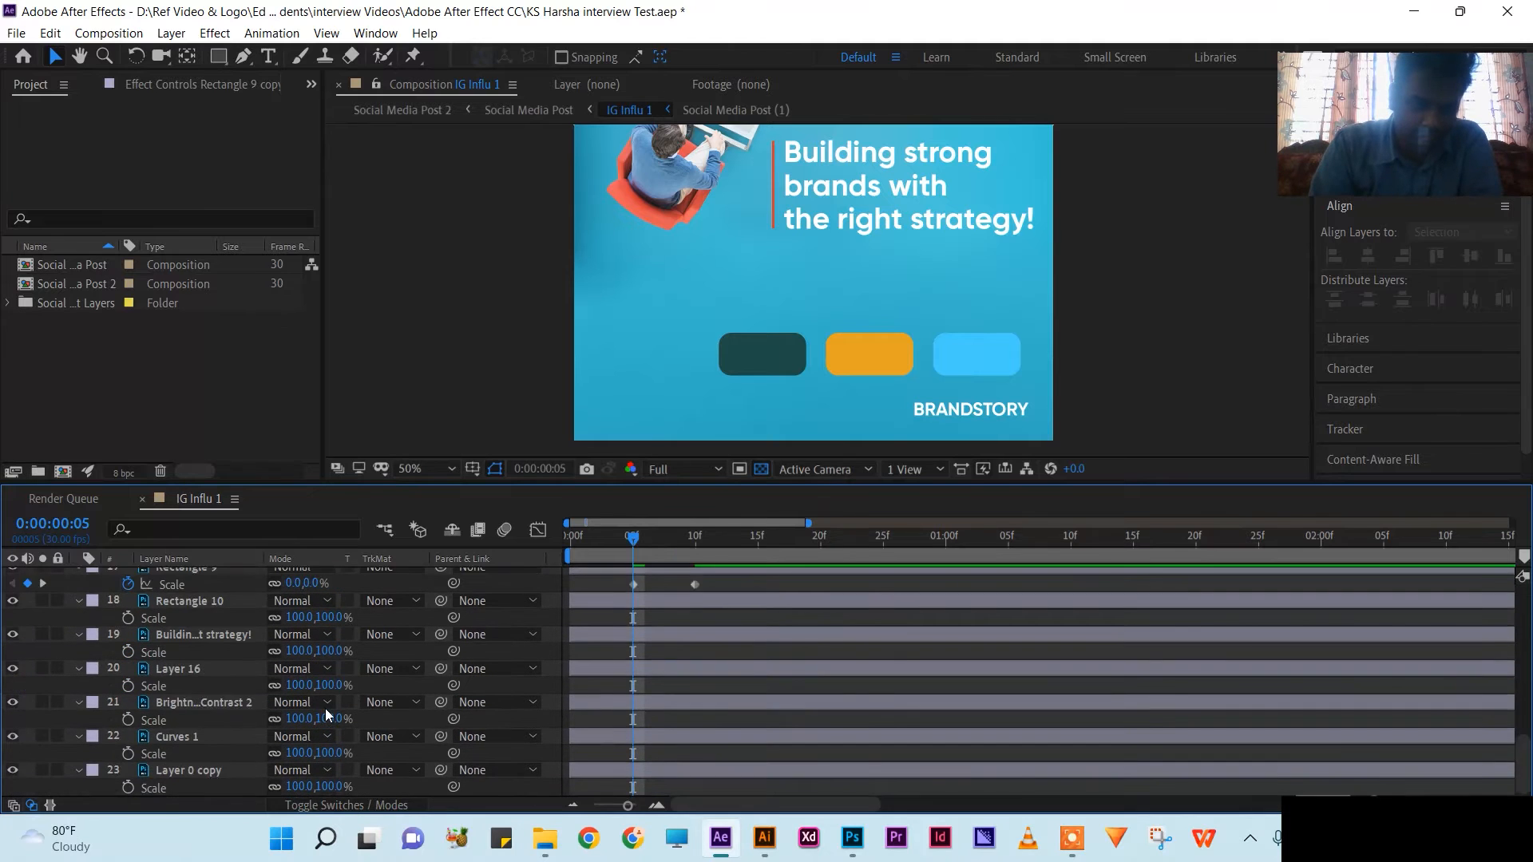
left_click(230, 687)
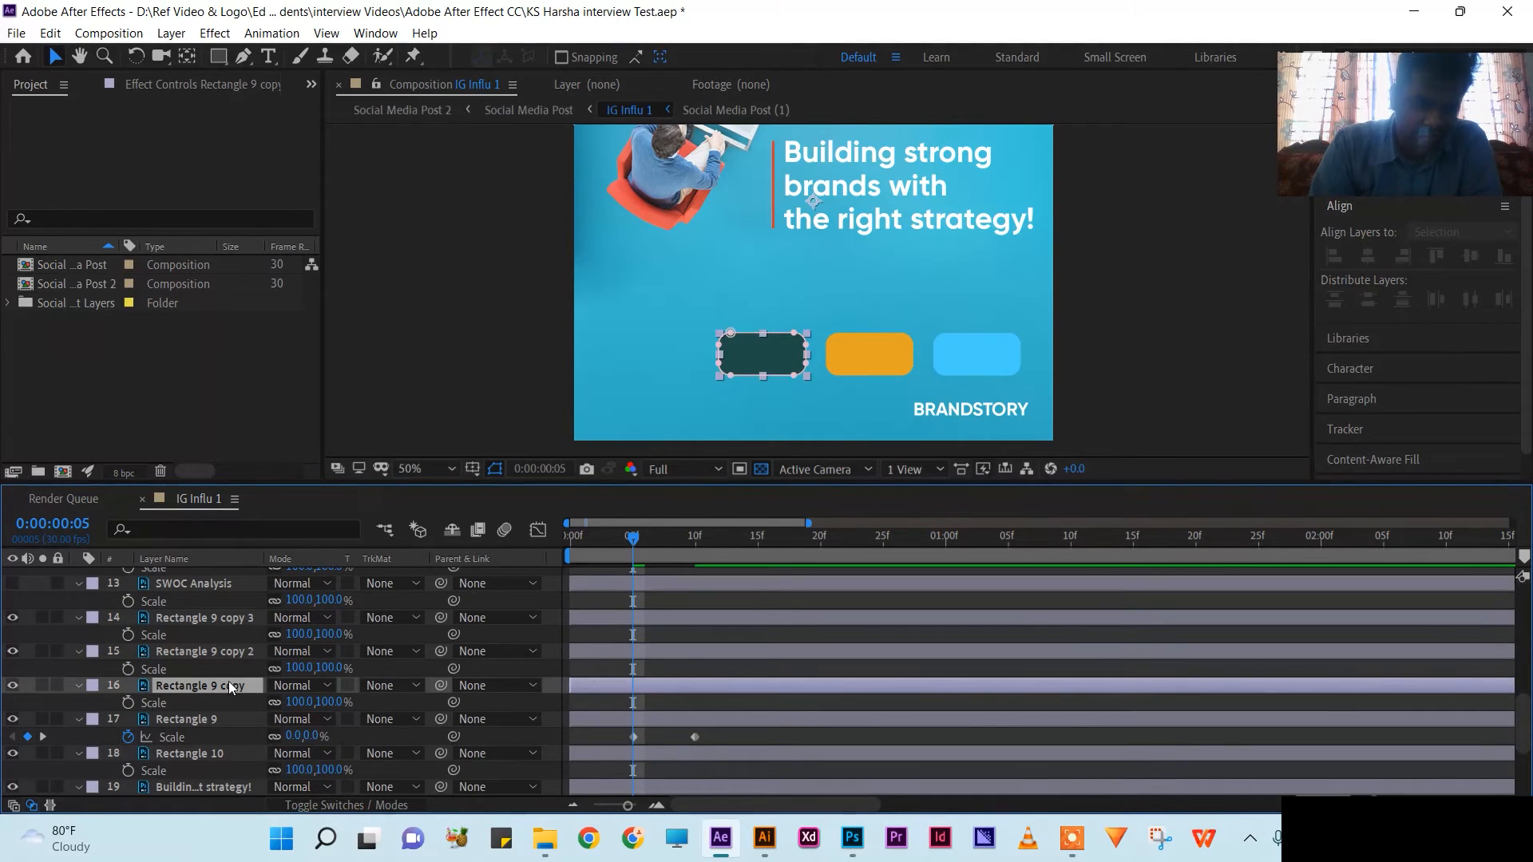
left_click(222, 652, "ctrl")
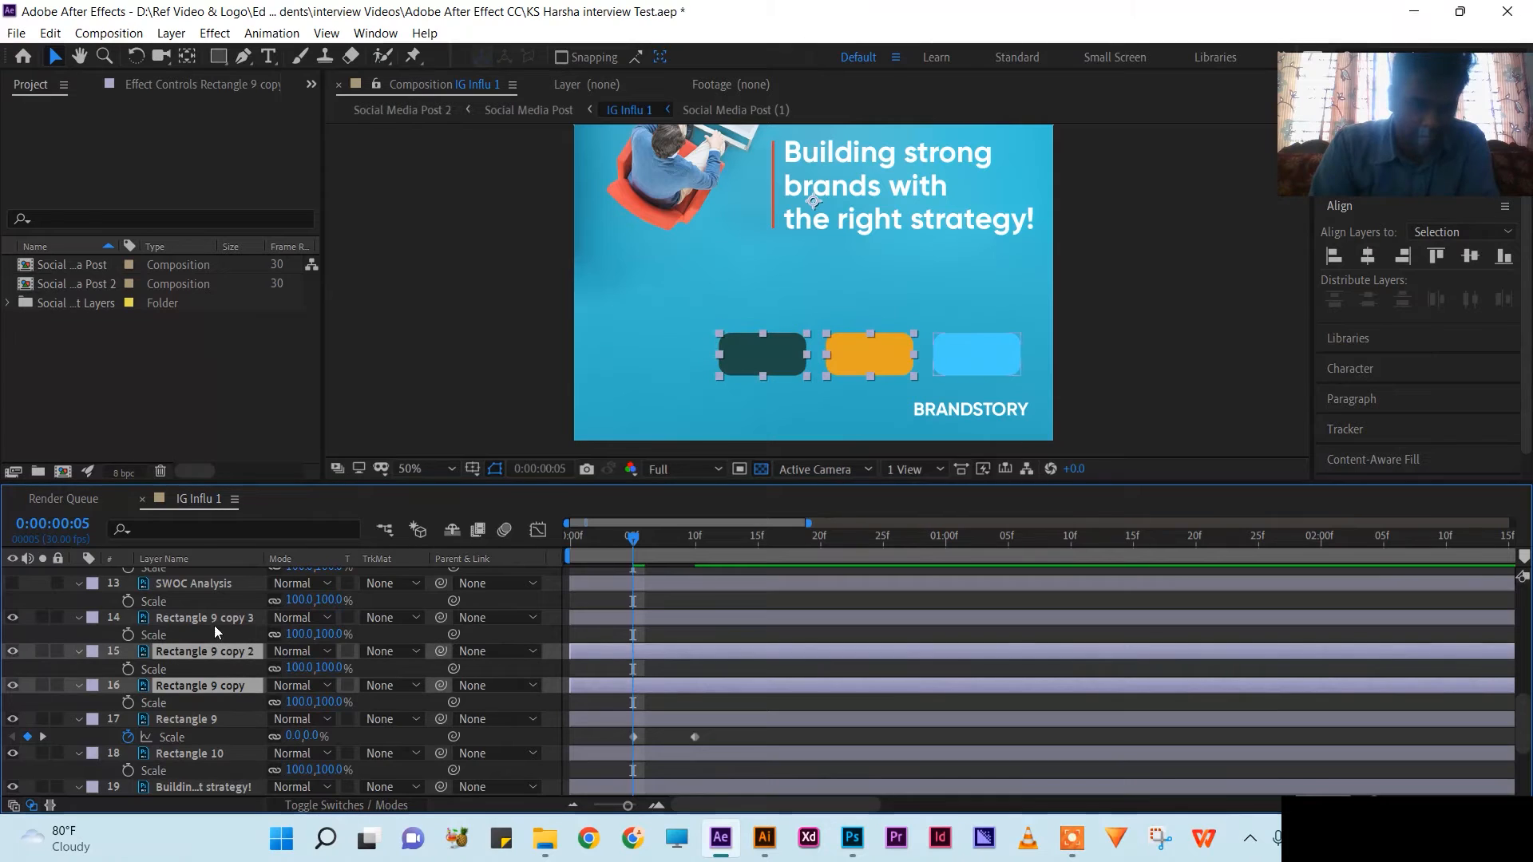
left_click(214, 617, "ctrl")
Step: Collapse the Scale properties of layers 1 to 13, from the first Vector Smart Object through SWOC Analysis
scroll(214, 628, "up", 1)
left_click(79, 634)
left_click(79, 602)
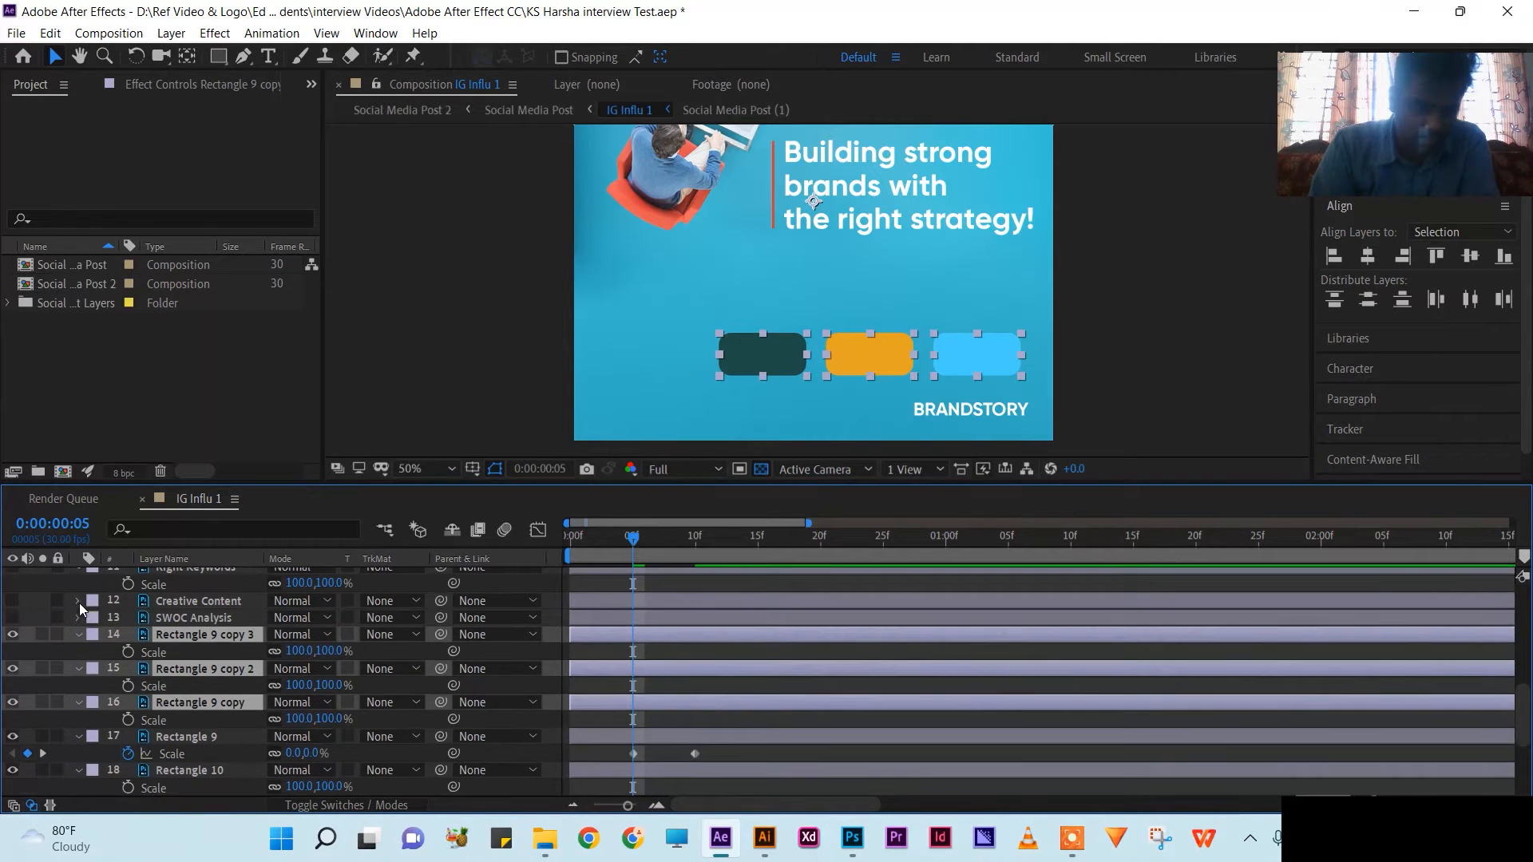
scroll(82, 603, "up", 1)
left_click(79, 618)
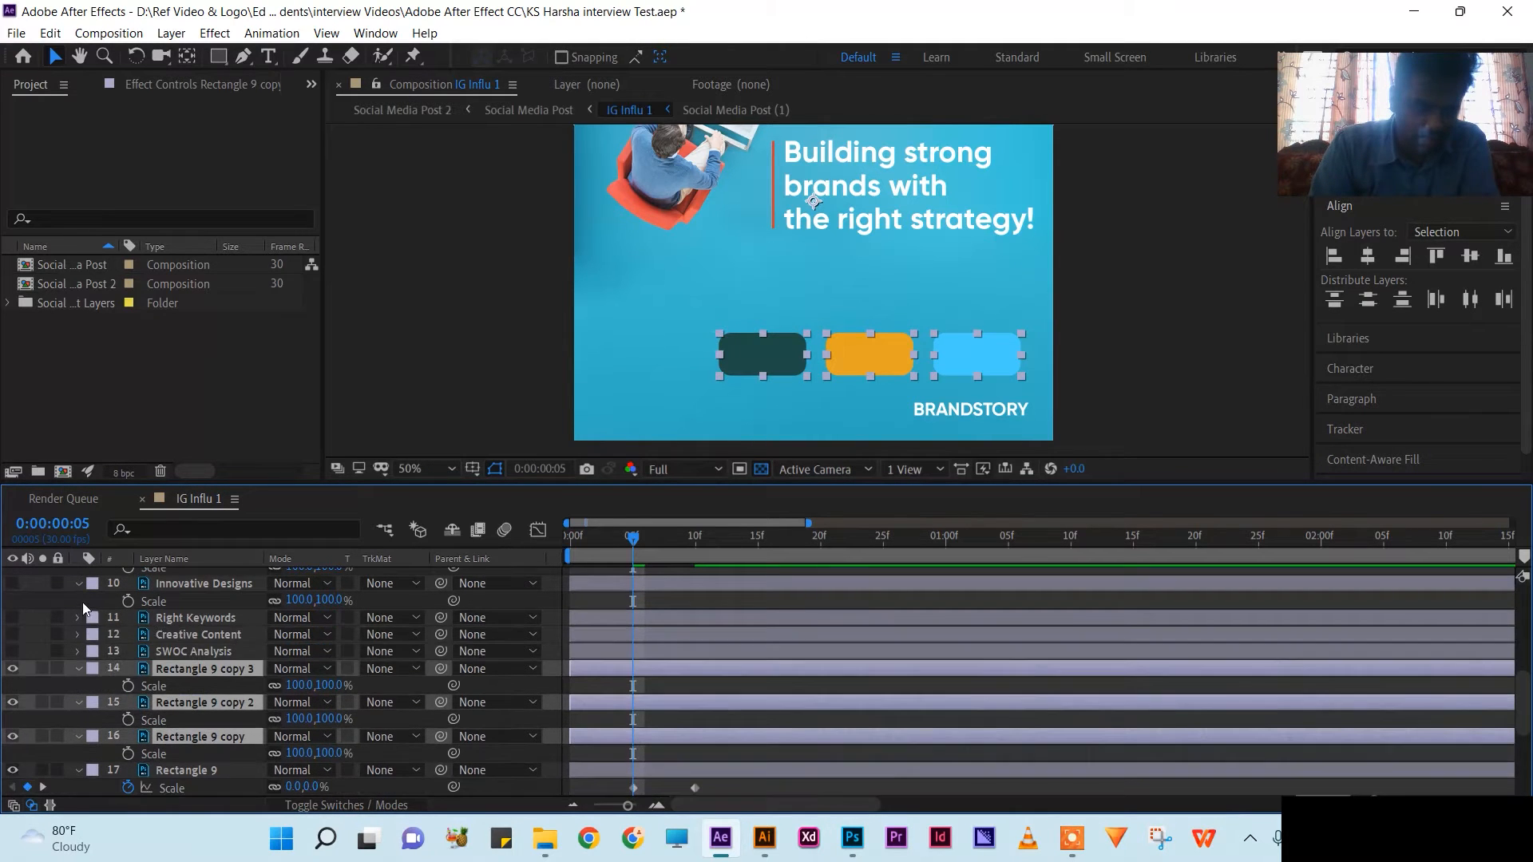
left_click(79, 584)
scroll(78, 629, "up", 4)
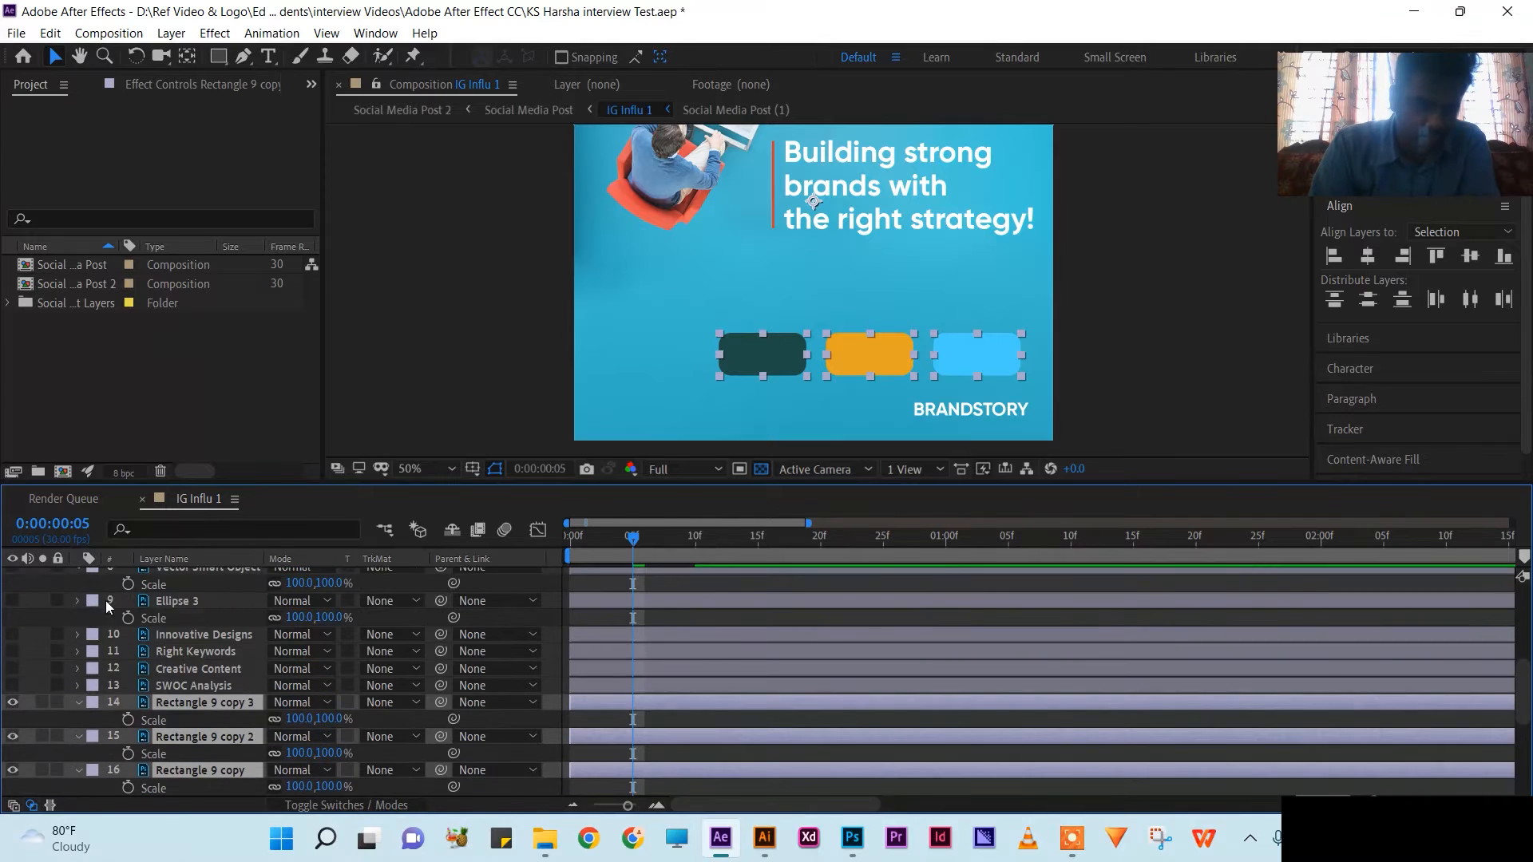
left_click(79, 669)
left_click(79, 634)
left_click(79, 613)
left_click(78, 602)
scroll(104, 615, "up", 5)
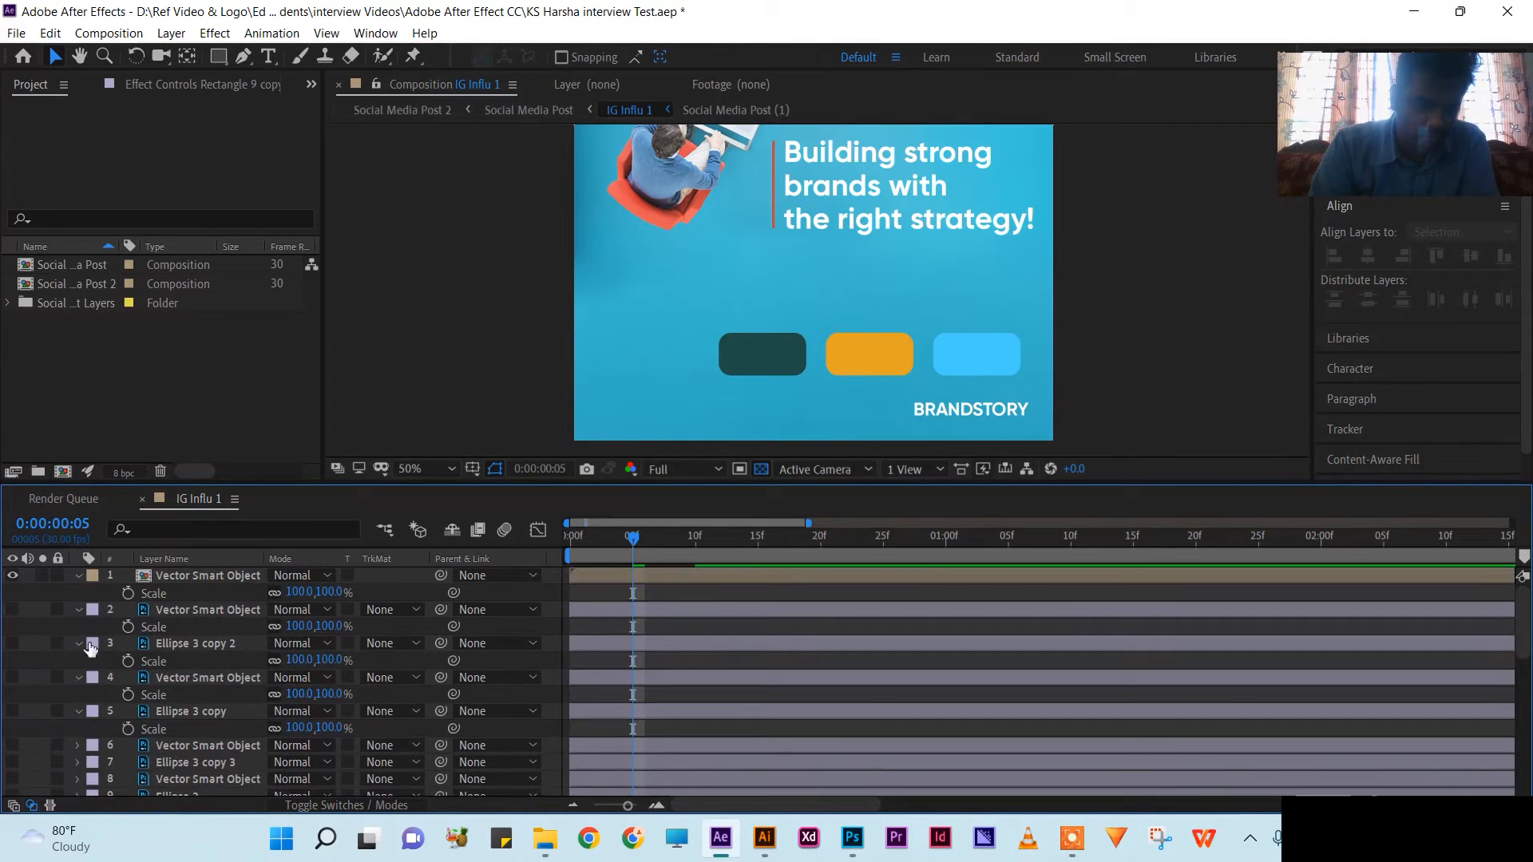
left_click(81, 675)
left_click(79, 642)
left_click(79, 609)
left_click(79, 574)
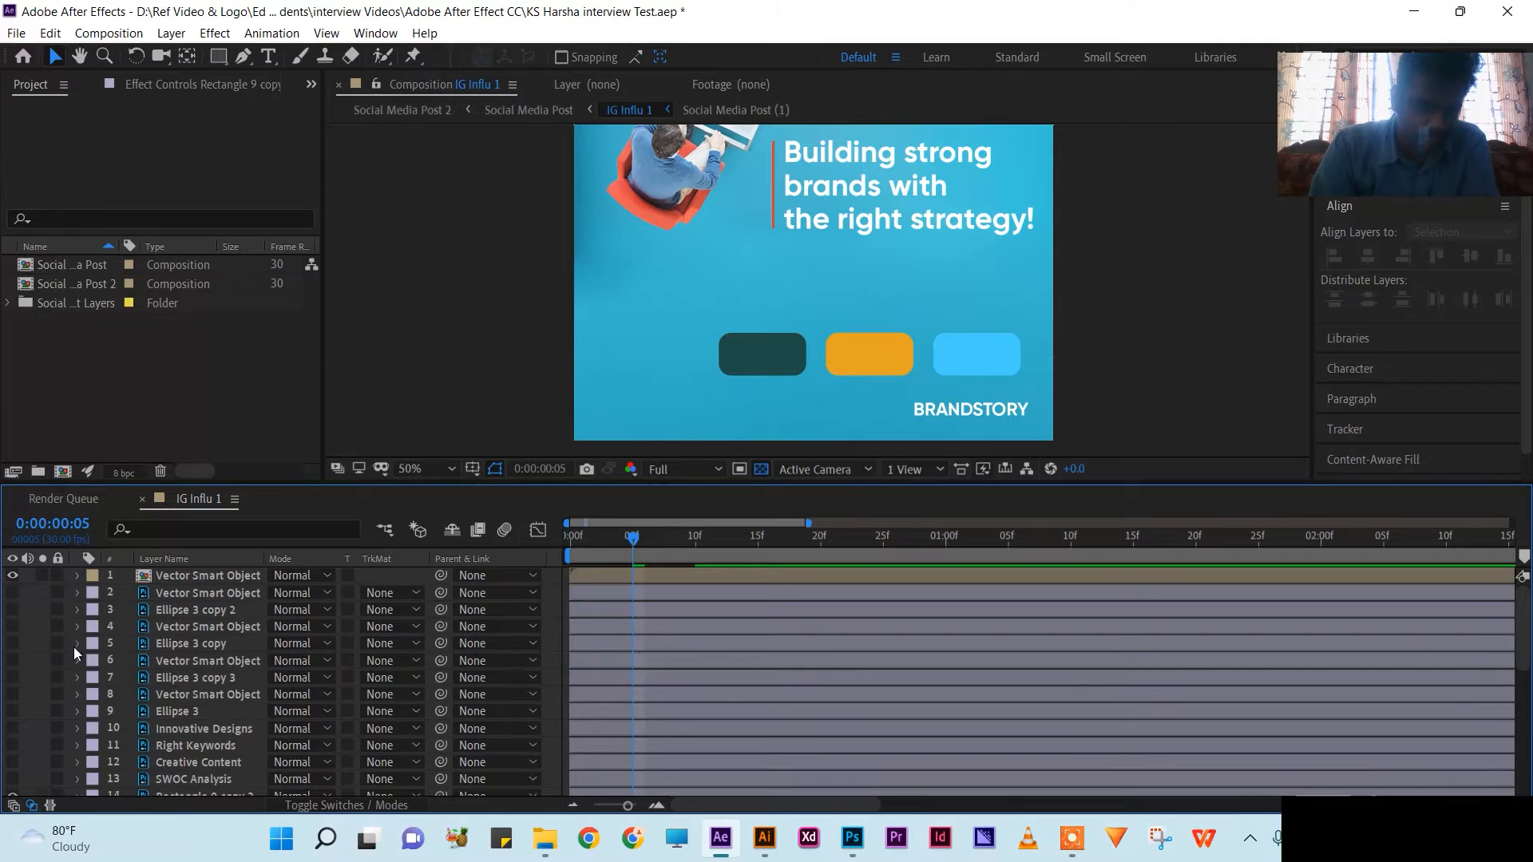
left_click(75, 644)
Step: Start Scale keyframes of 0% at frame 5 on Rectangle 9 copy, copy 2 and copy 3
scroll(179, 733, "down", 3)
scroll(179, 733, "down", 3)
left_click(172, 668)
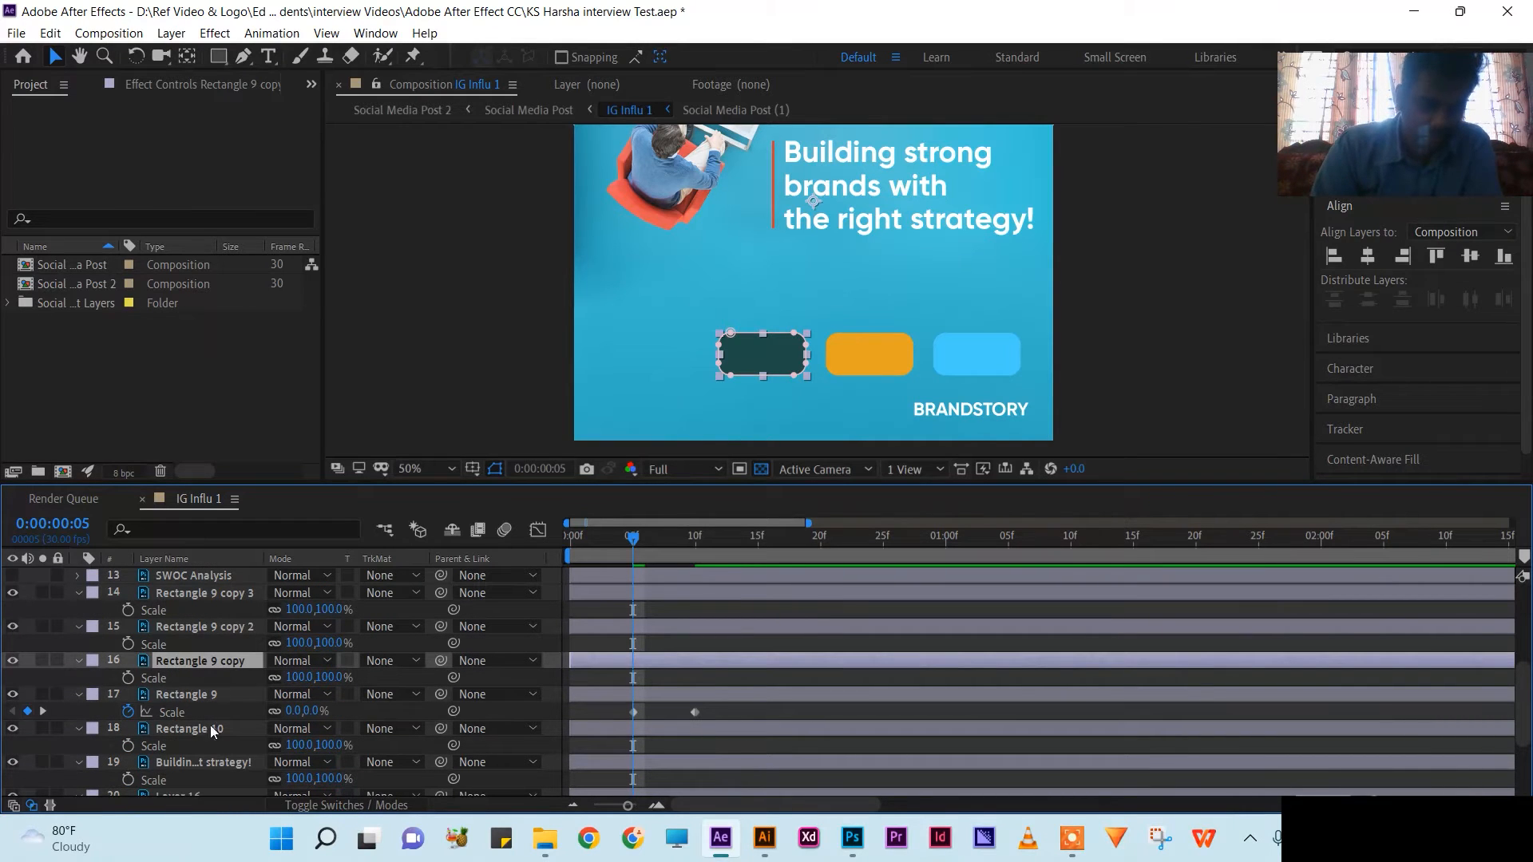
left_click(133, 678)
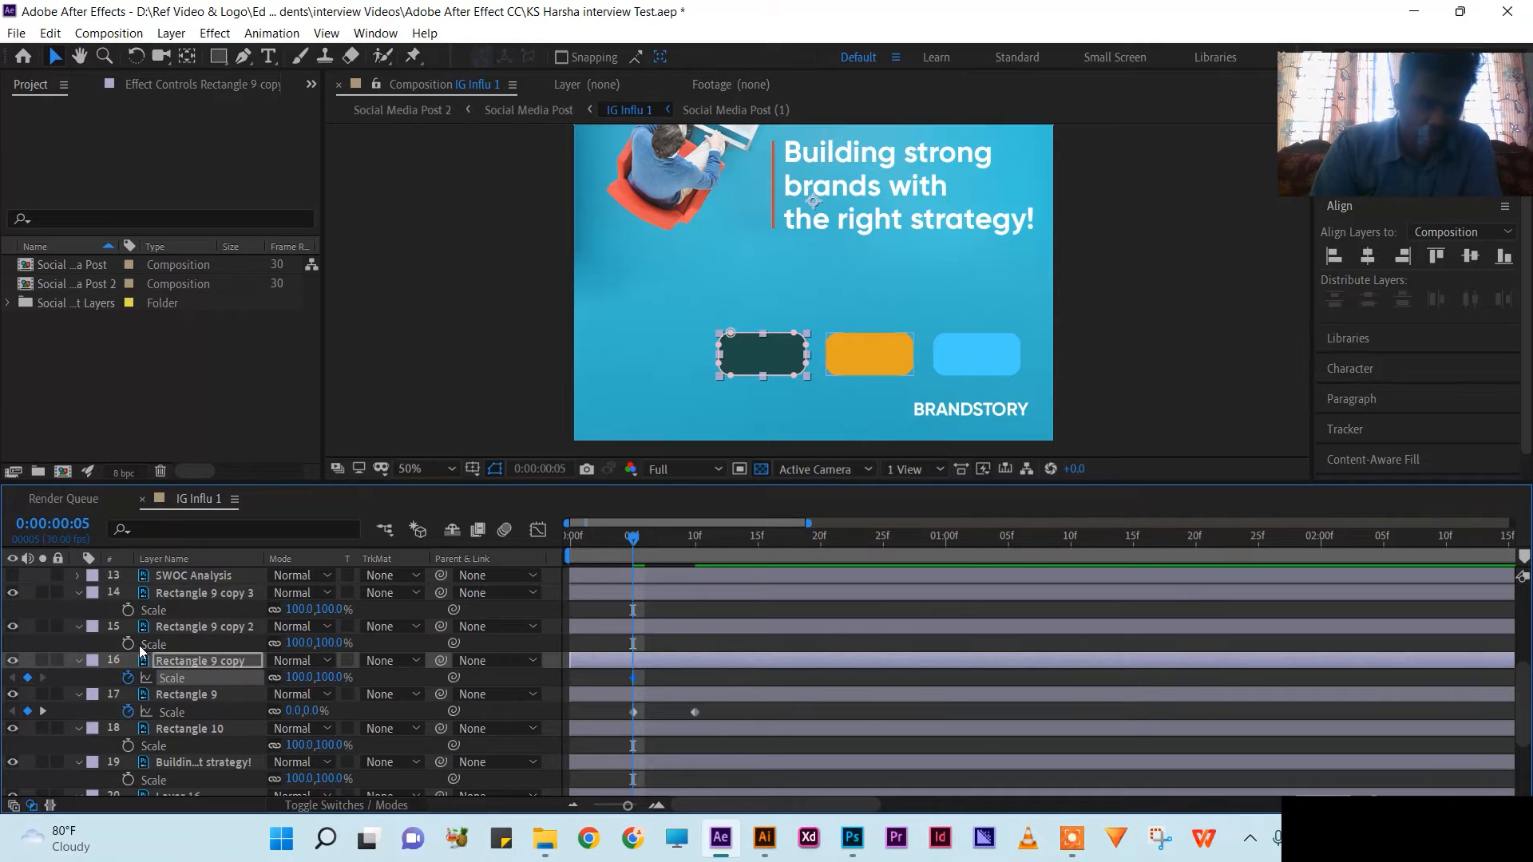
left_click(132, 643)
left_click(216, 594)
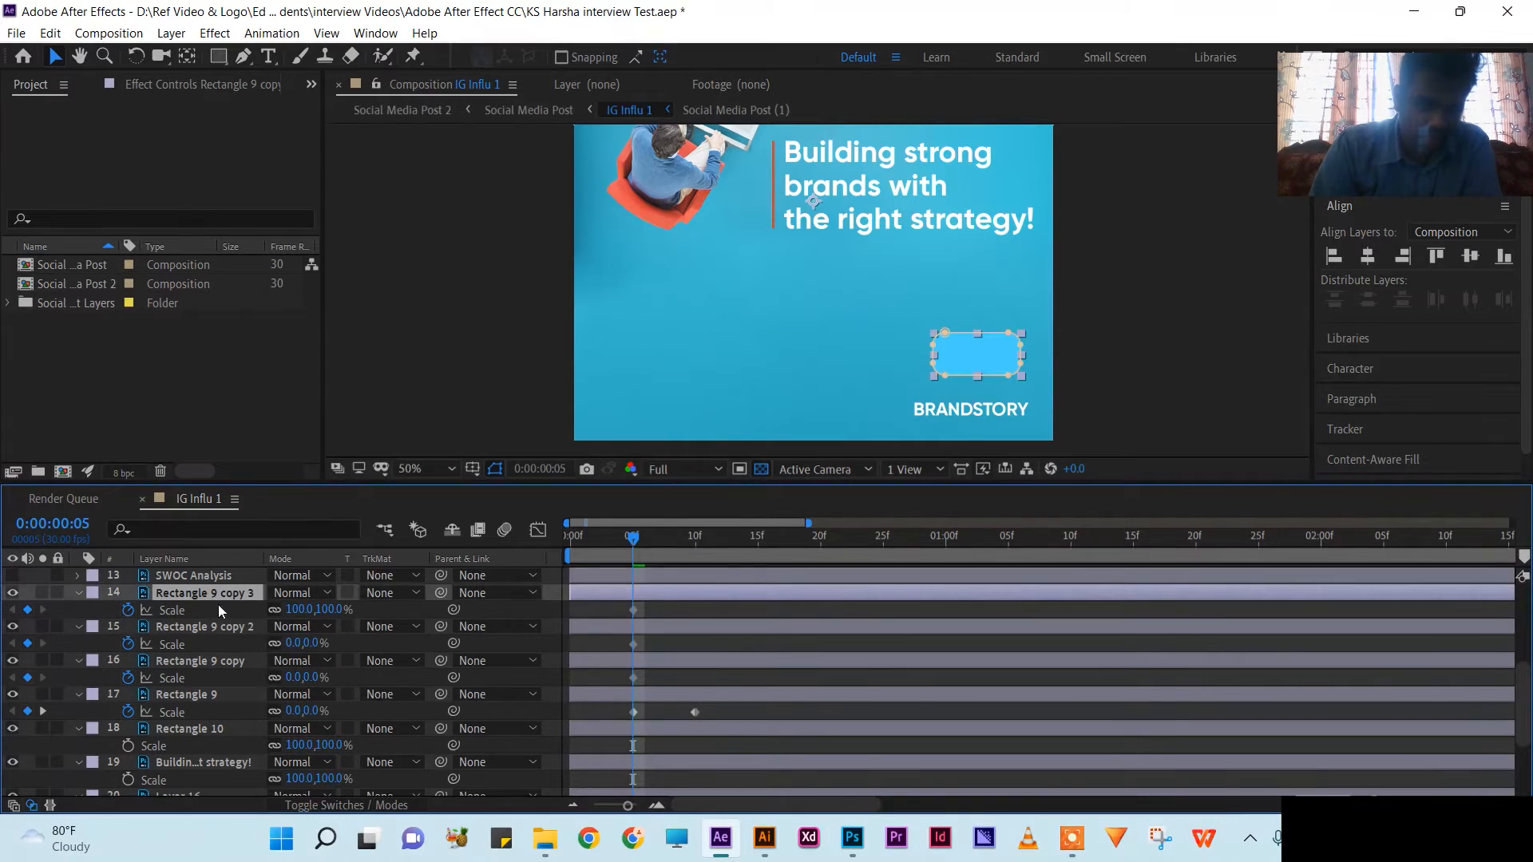
left_click(296, 610)
type("0")
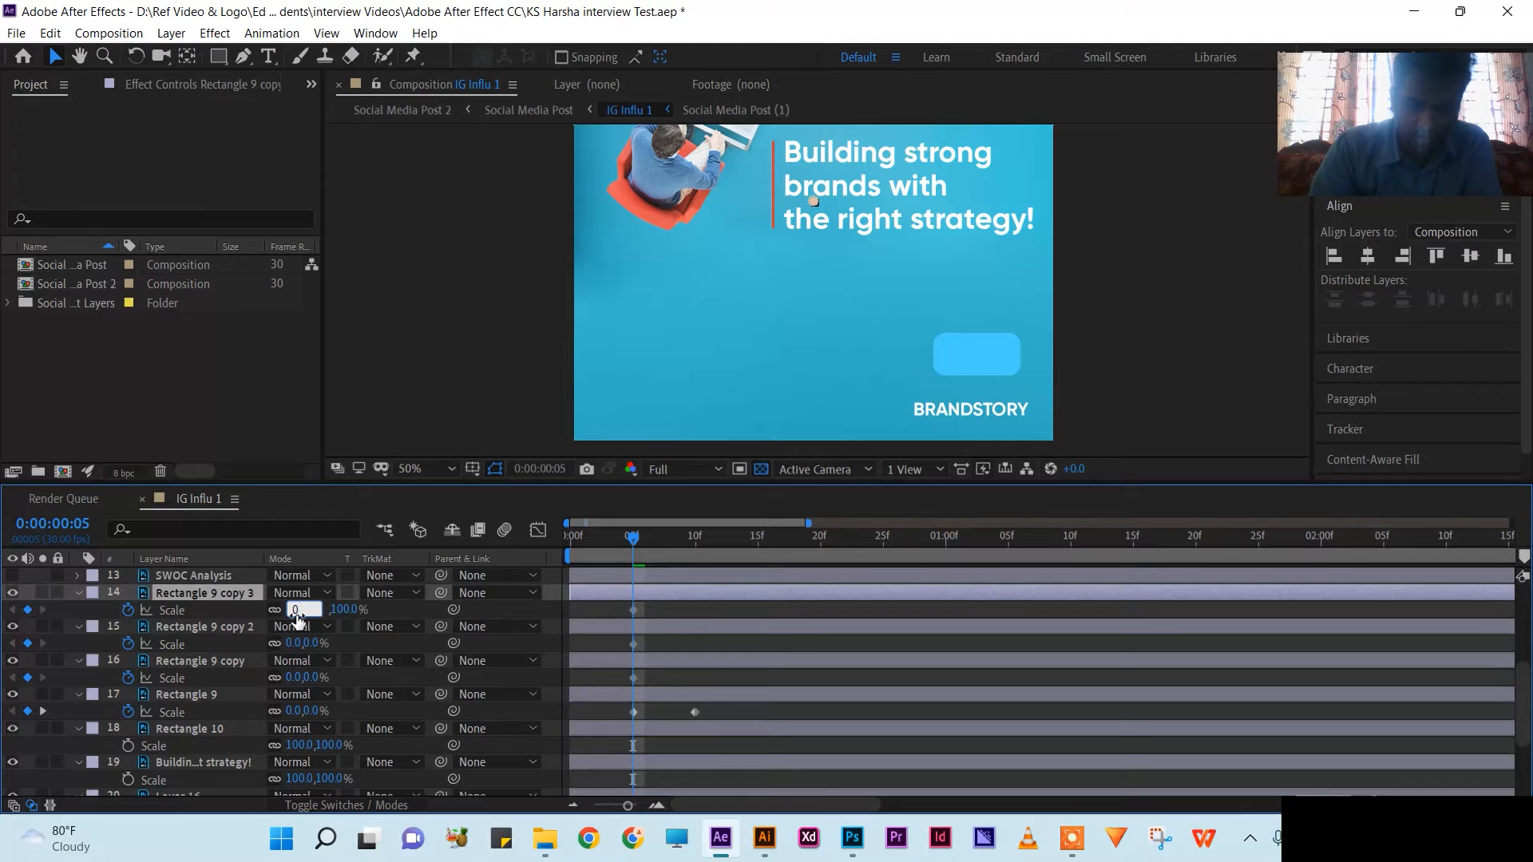
key("Return")
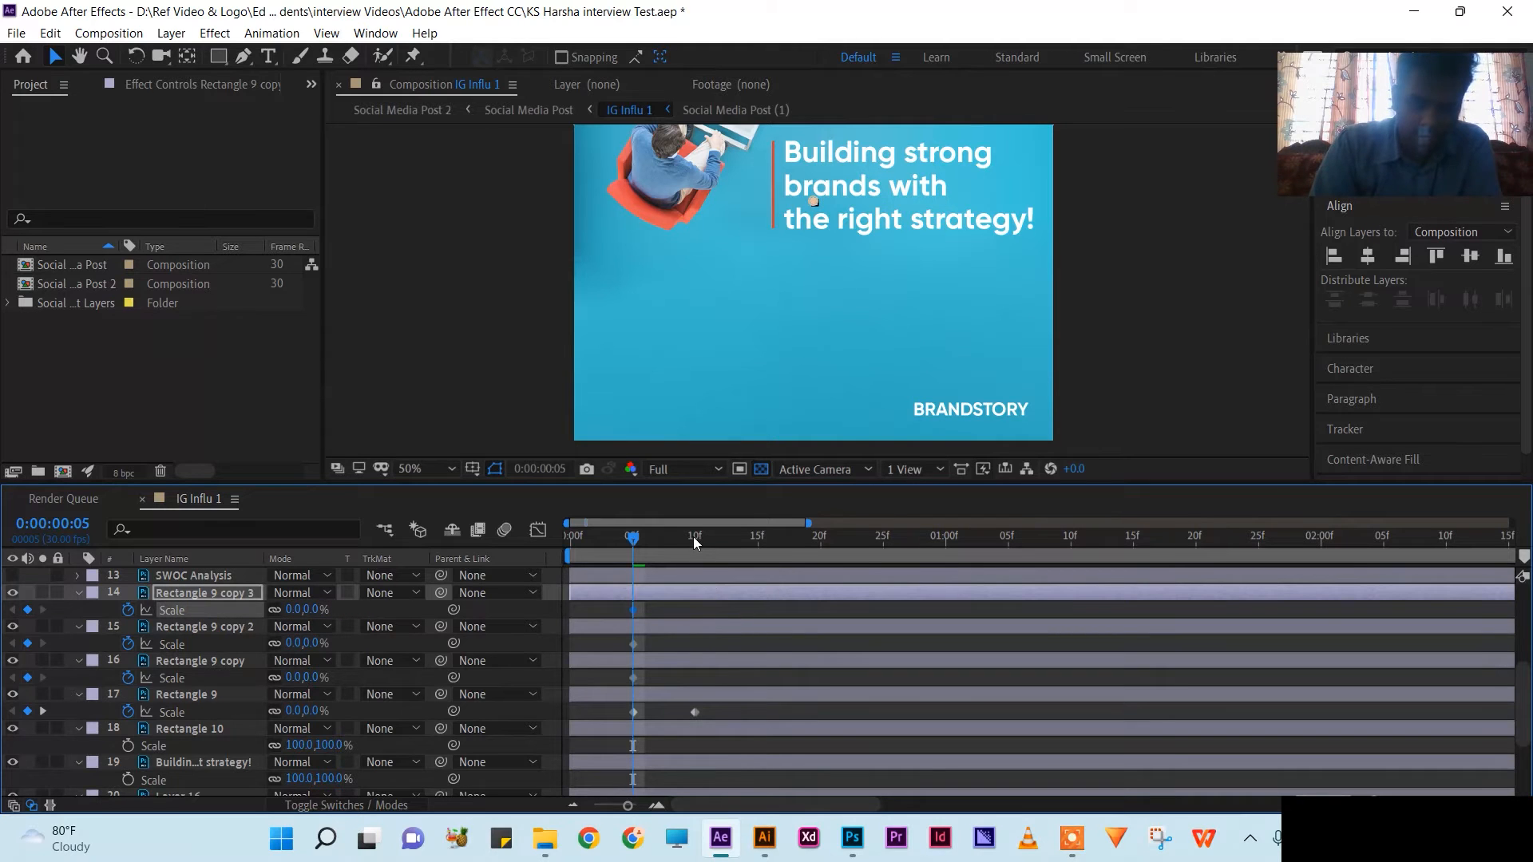
Step: At frame 10, set the scale of Rectangle 9 copy and Rectangle 9 copy 2 to 100%
left_click(694, 543)
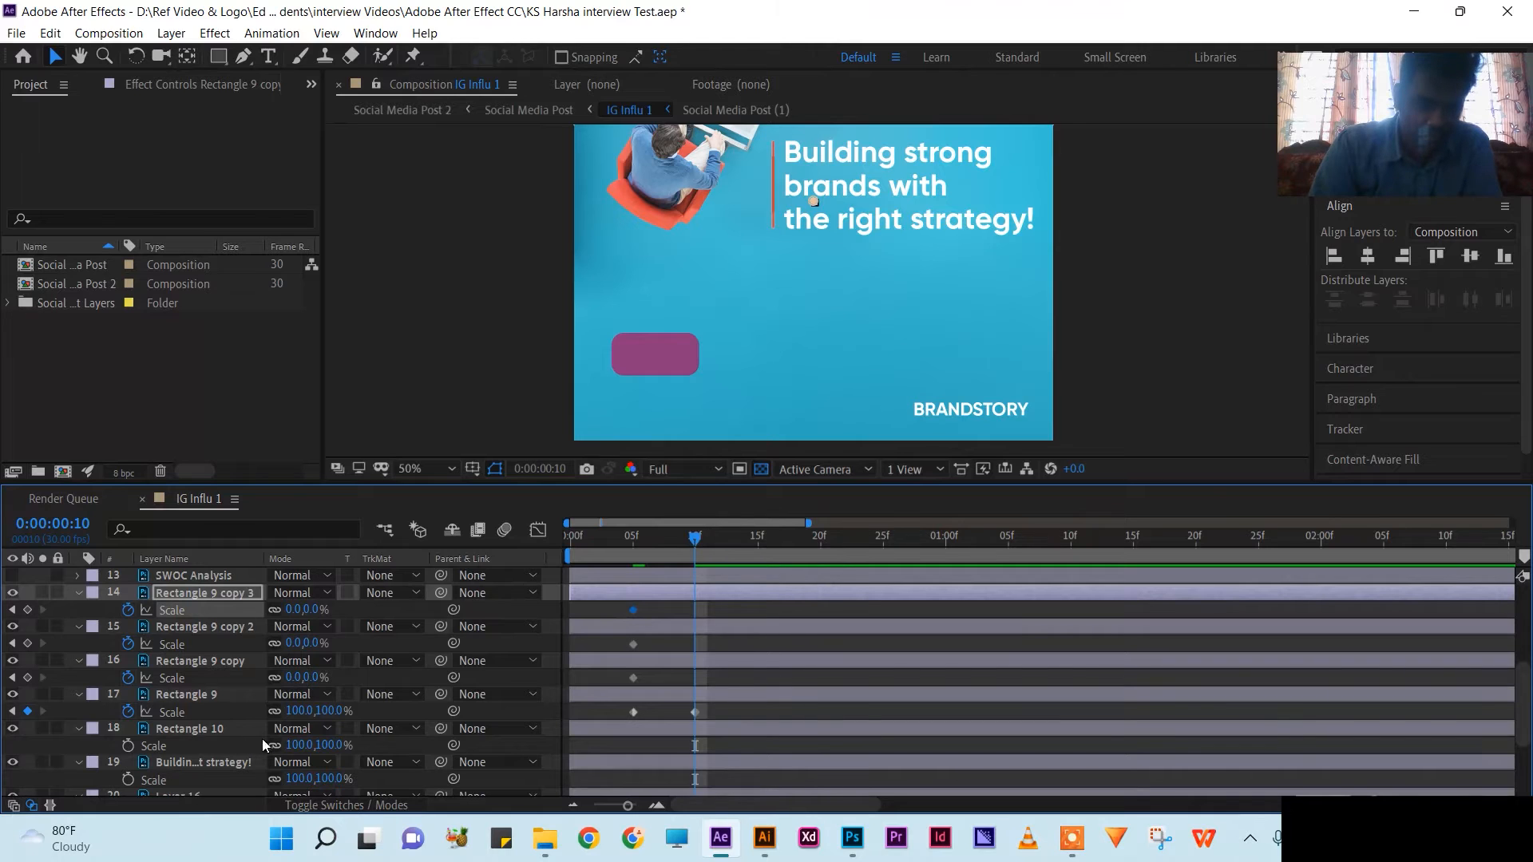
left_click(295, 678)
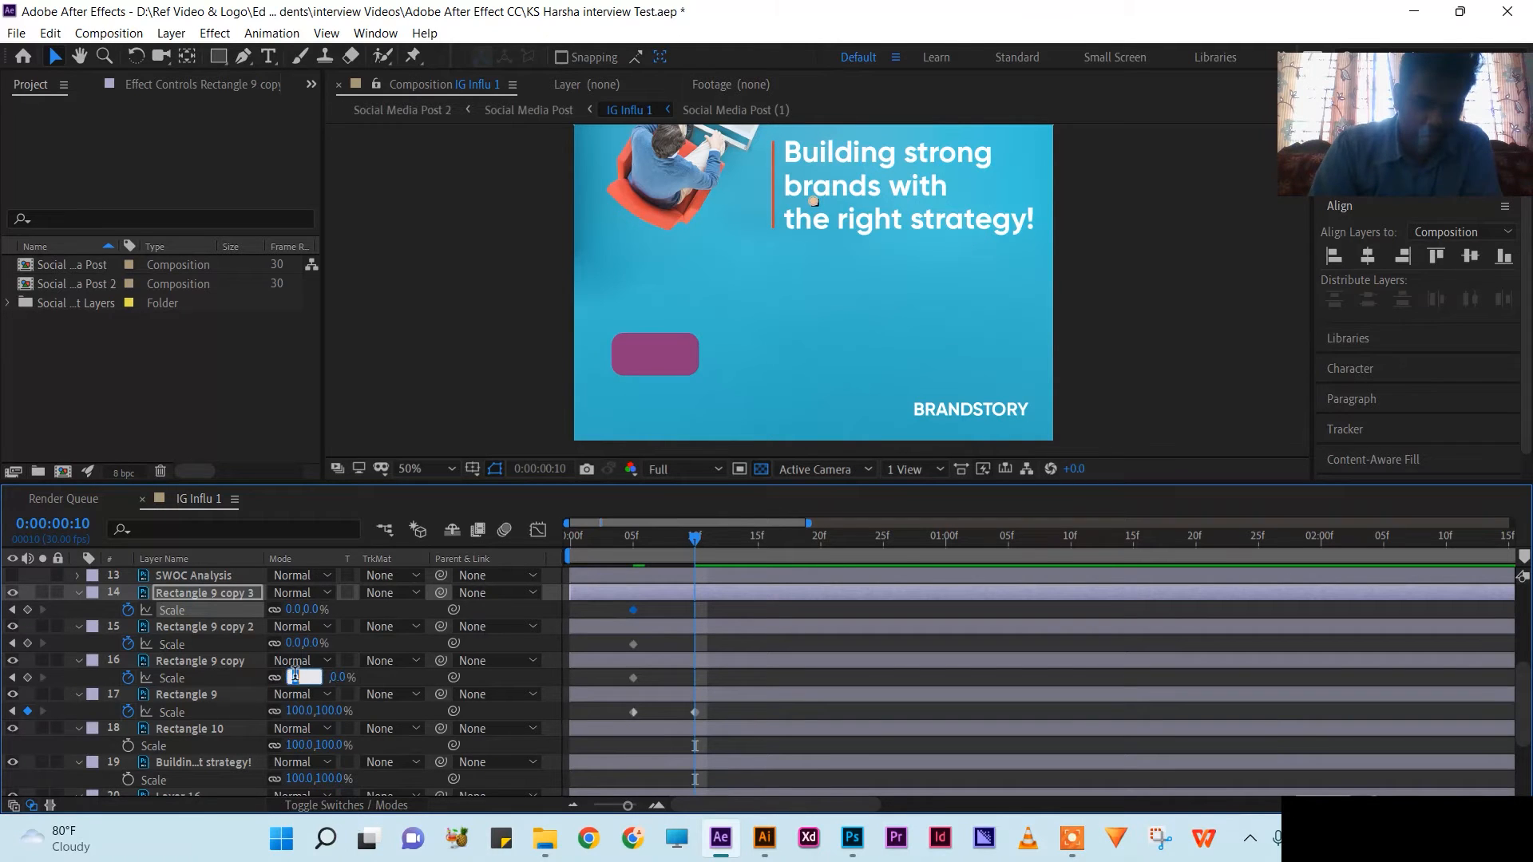
type("100")
key("Return")
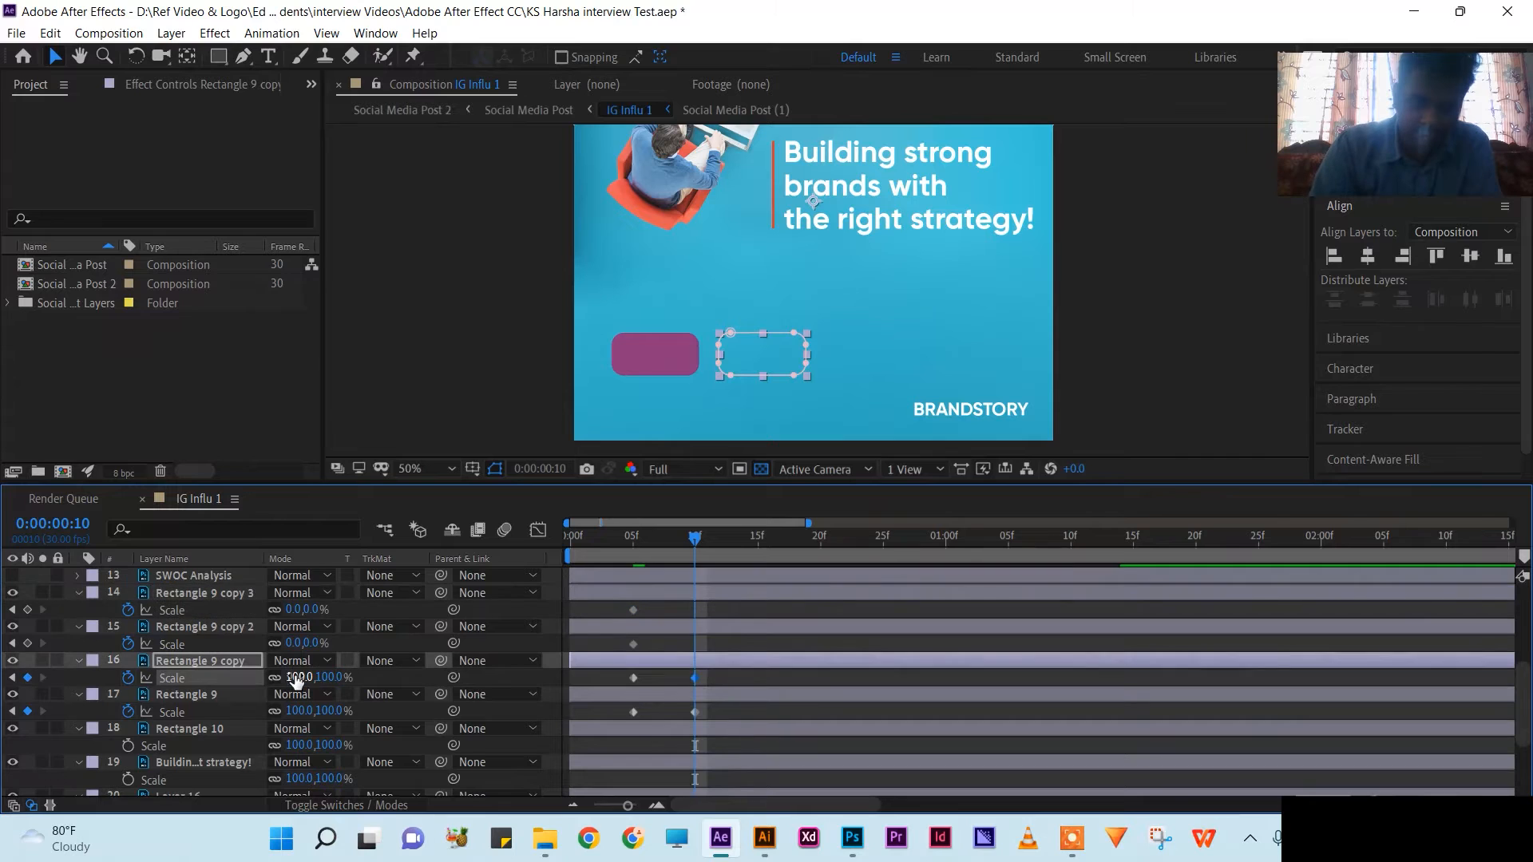
left_click(246, 632)
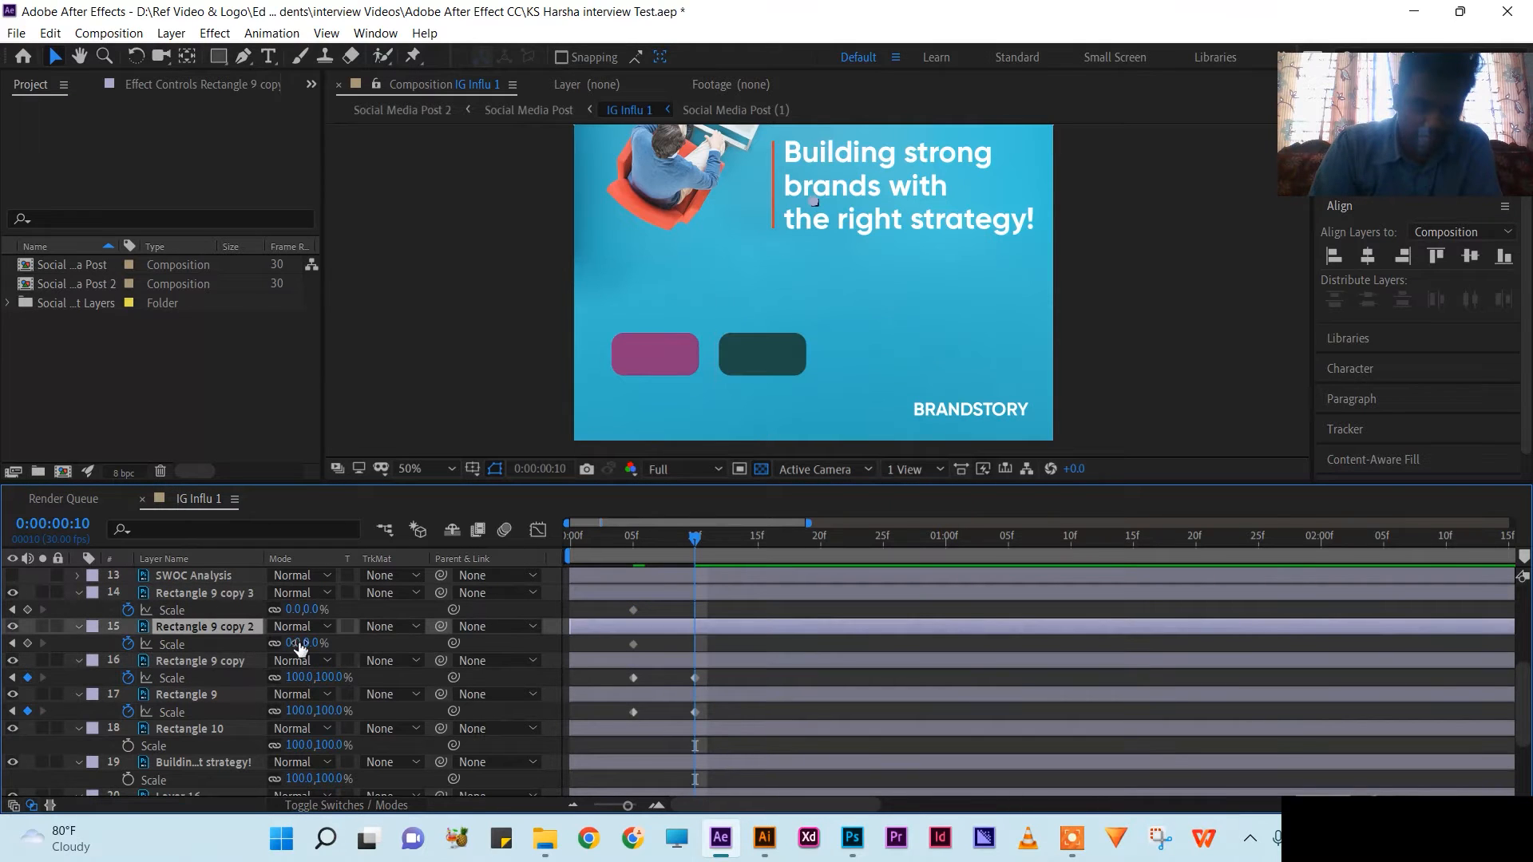
left_click(299, 643)
key("Return")
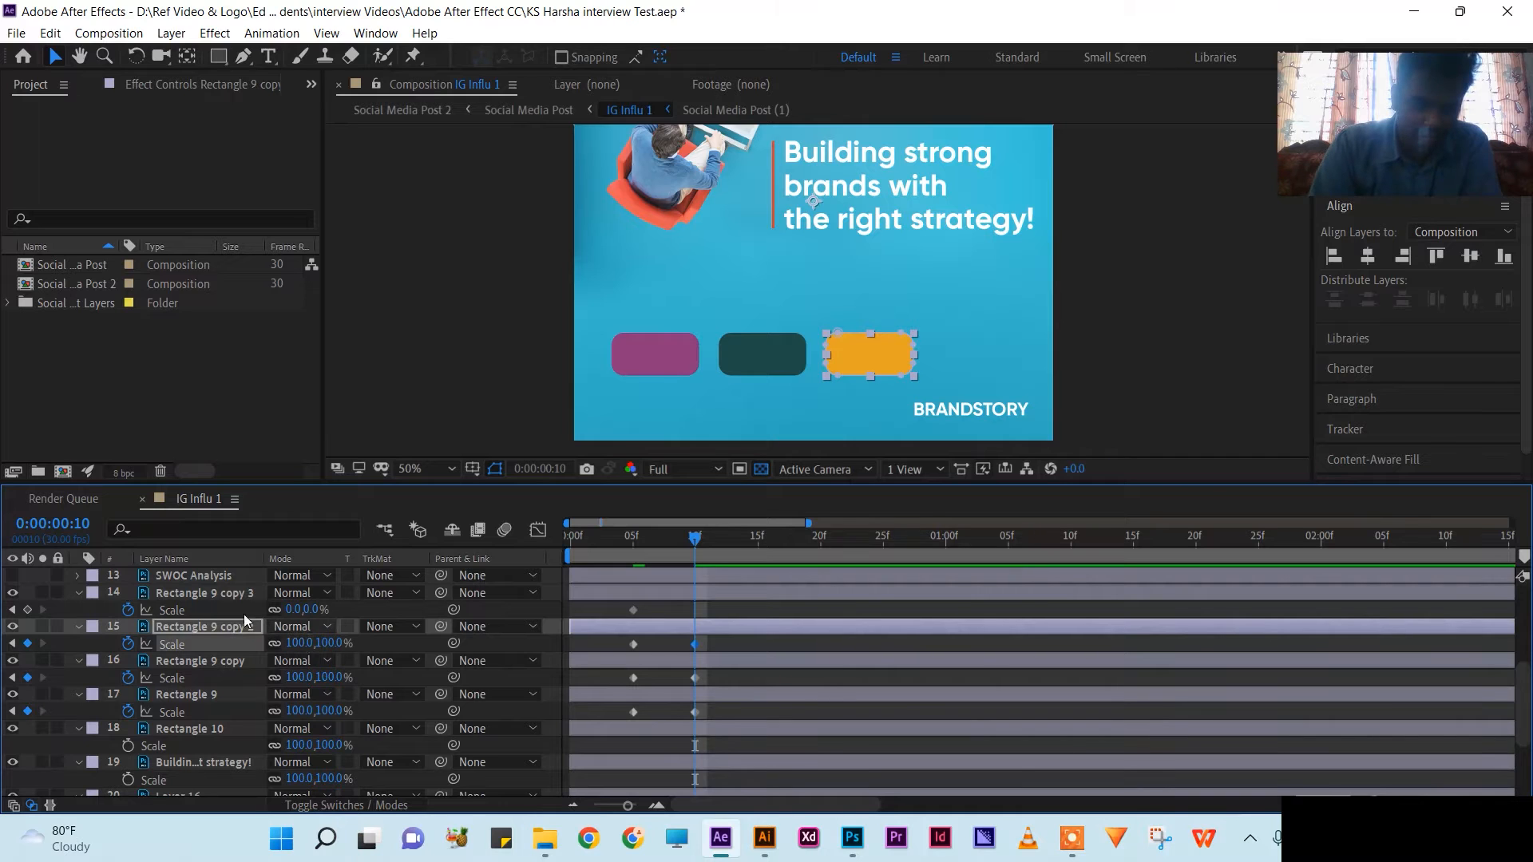
Step: Set the scale of Rectangle 9 copy 3 to 100% at frame 10
left_click(198, 597)
left_click(295, 610)
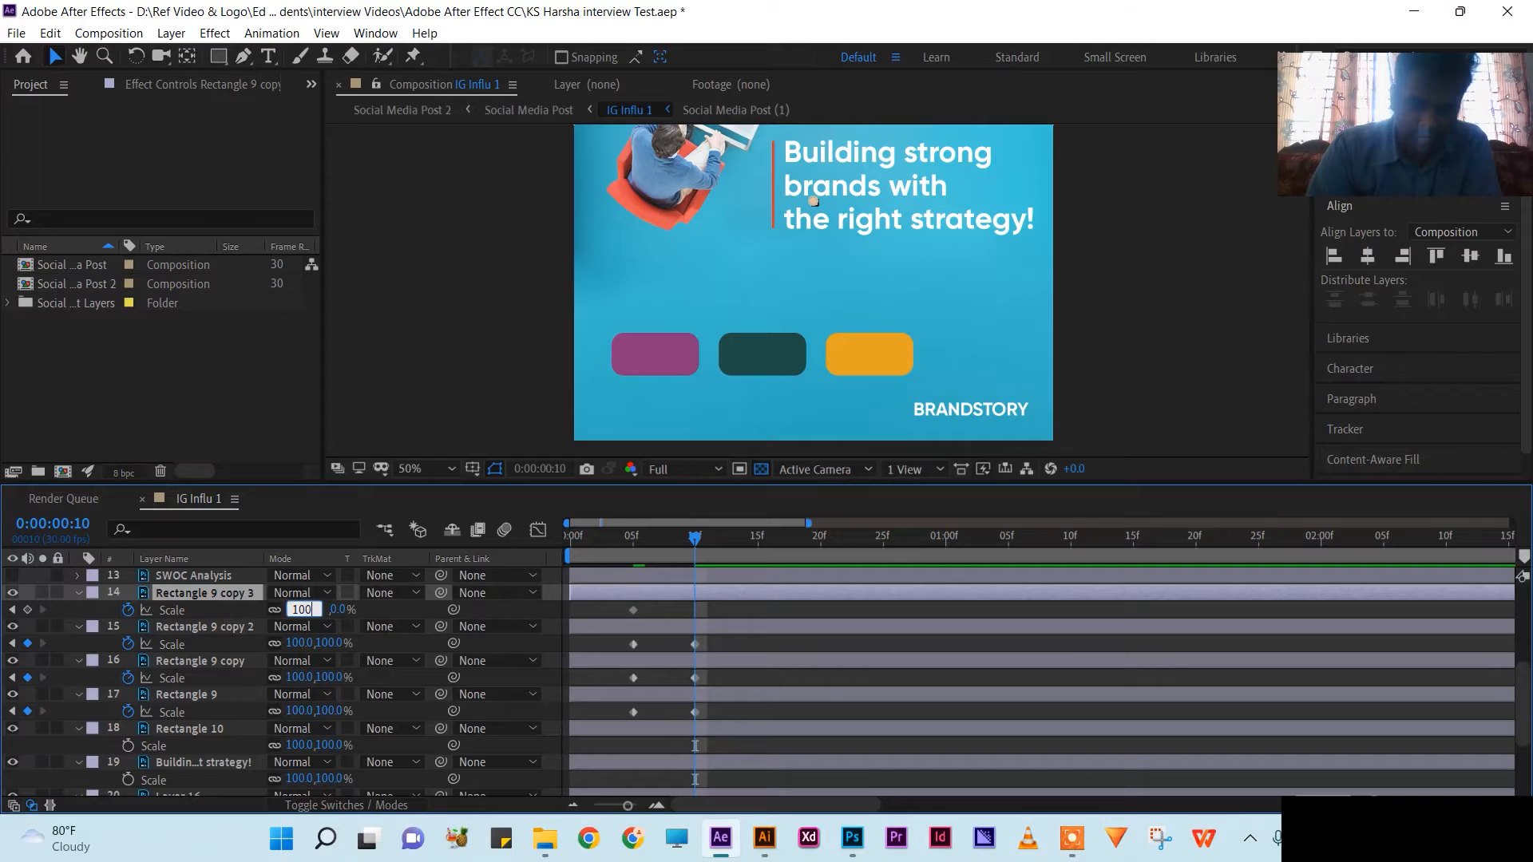
type("100")
key("Return")
scroll(771, 759, "up", 5)
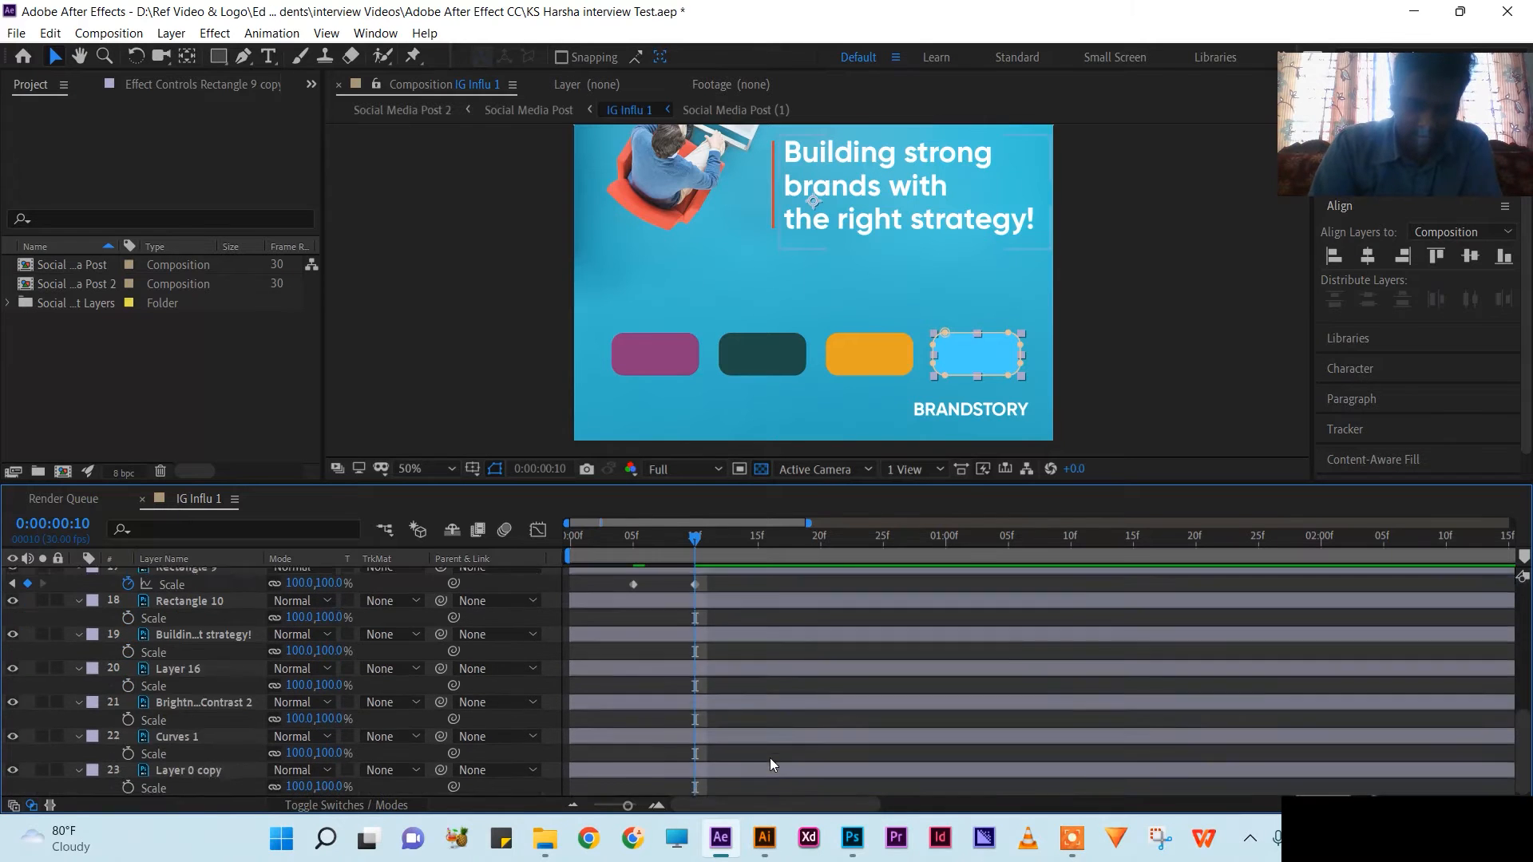
scroll(770, 758, "down", 5)
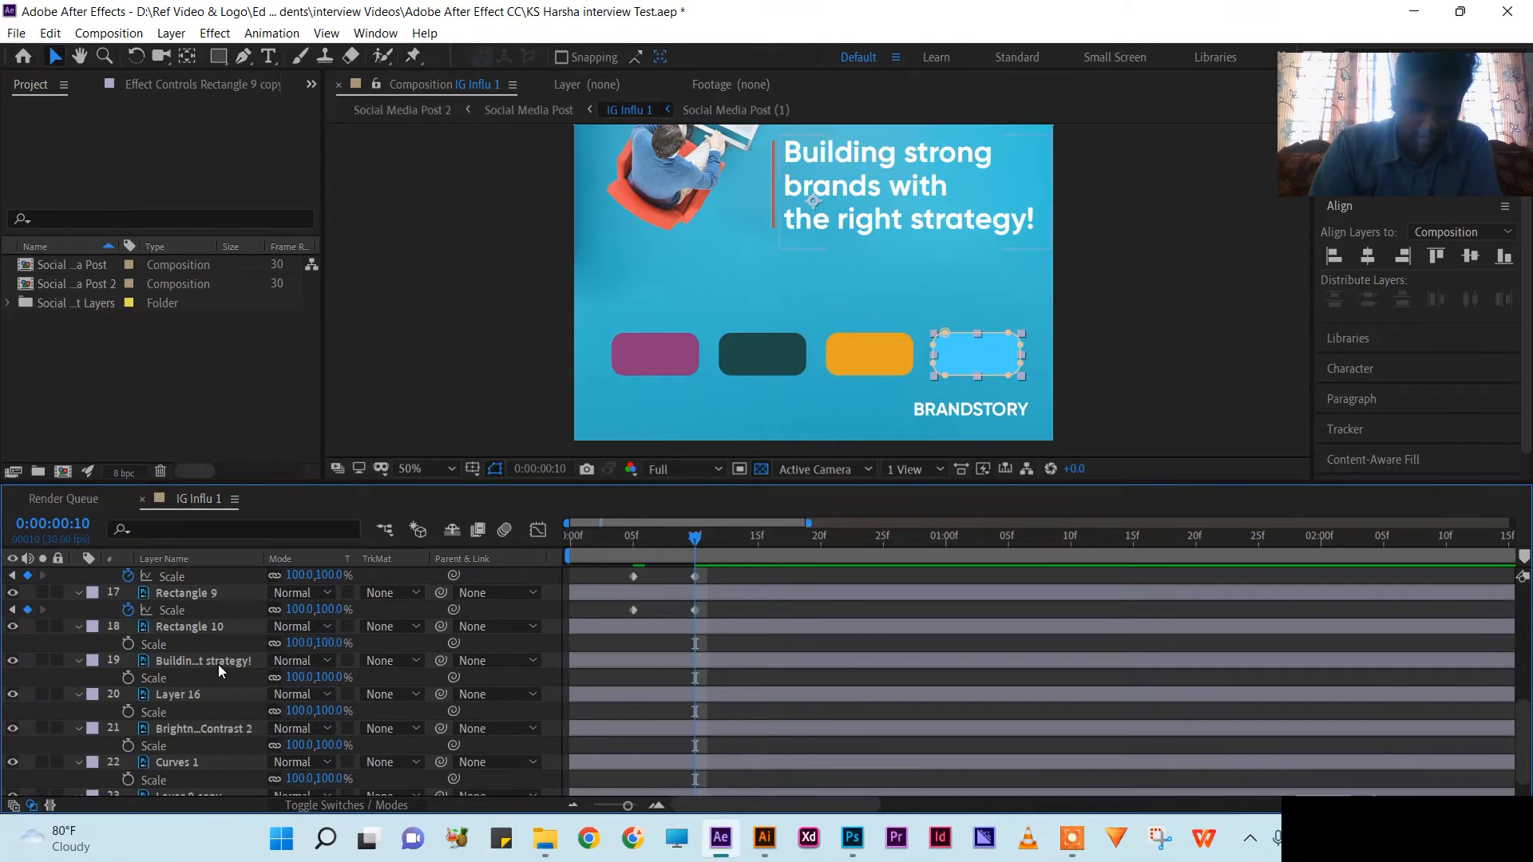
Step: Reveal the headline layer's mask keyframes and preview the box and headline animation between frames 0 and 10
left_click(218, 662)
key("m")
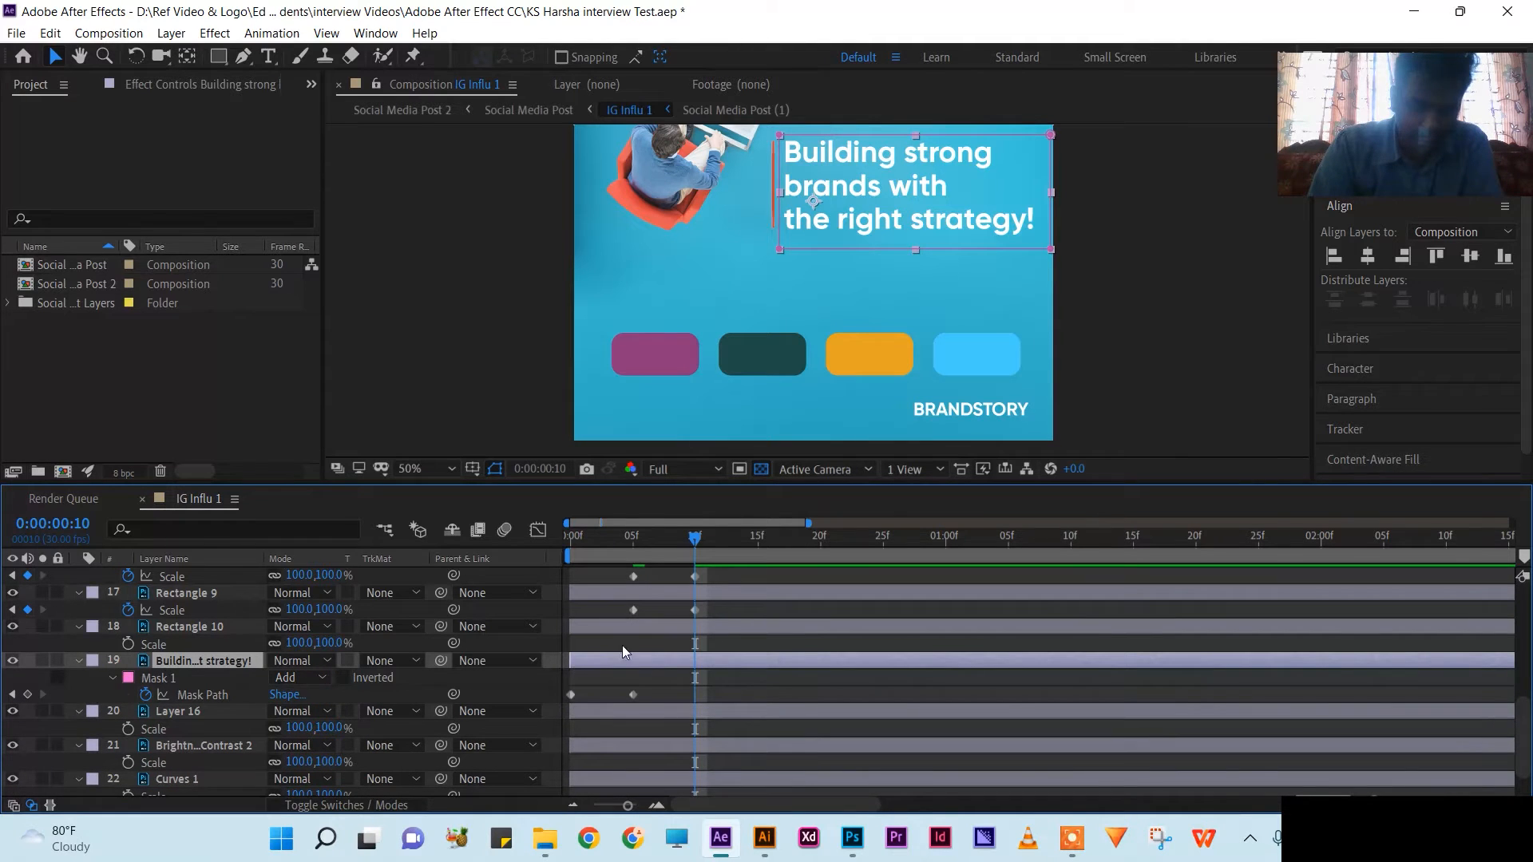
scroll(693, 674, "up", 2)
scroll(693, 674, "up", 2)
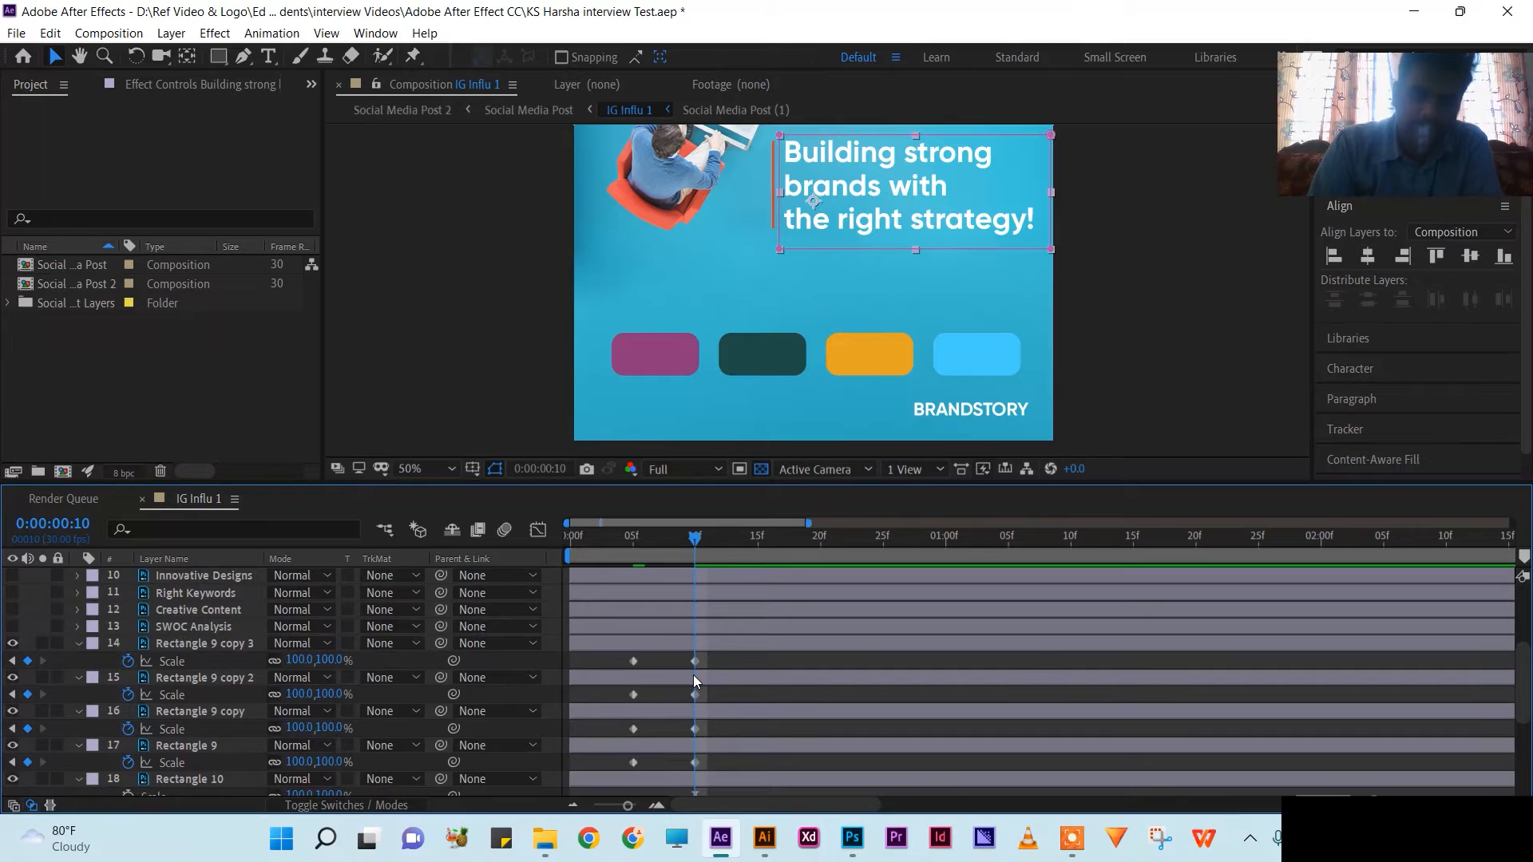
scroll(693, 674, "down", 2)
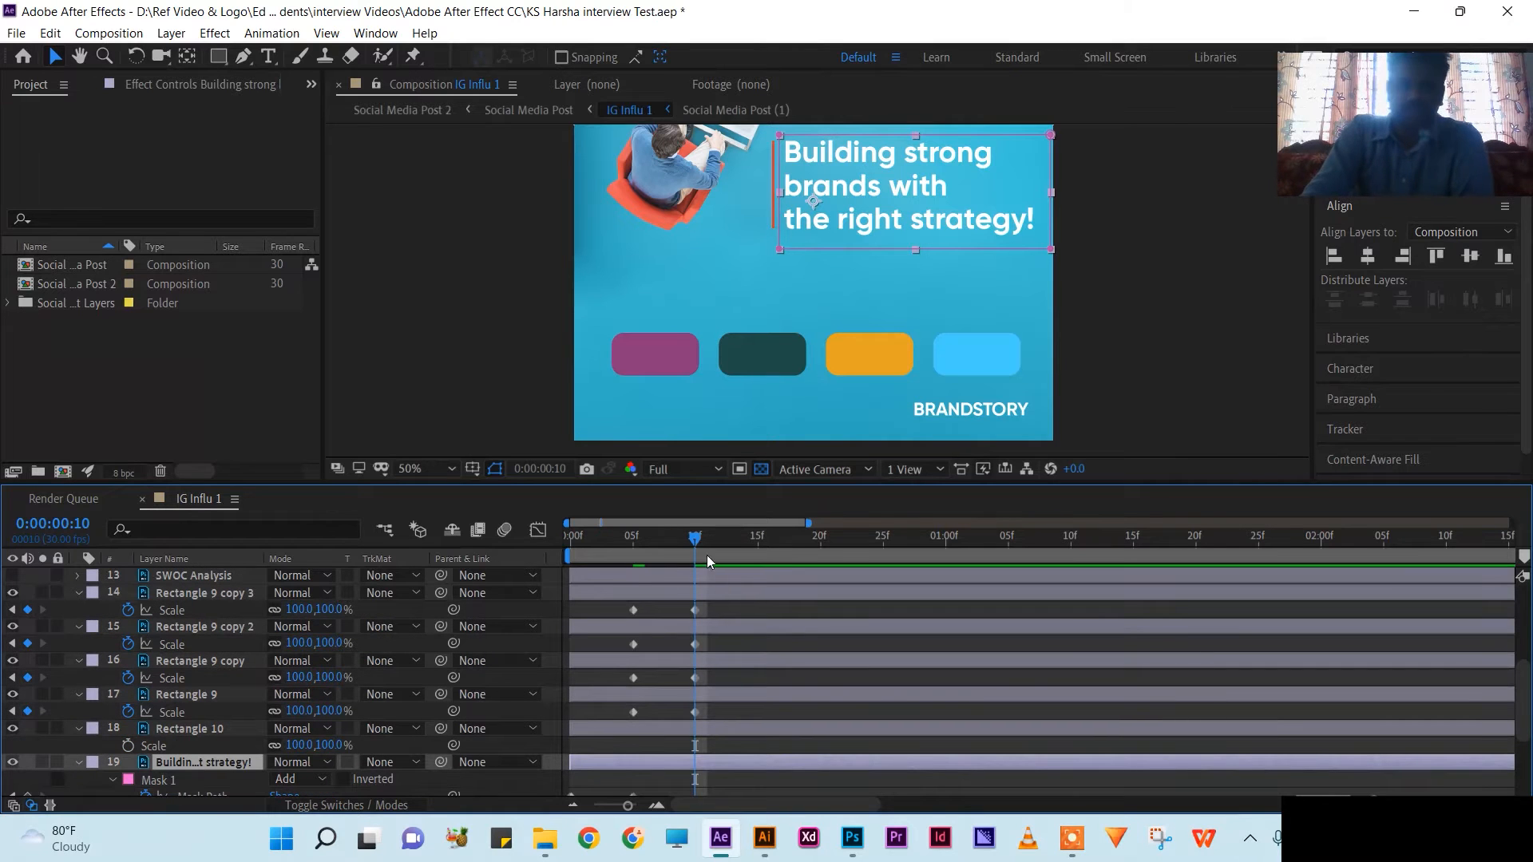
key("space")
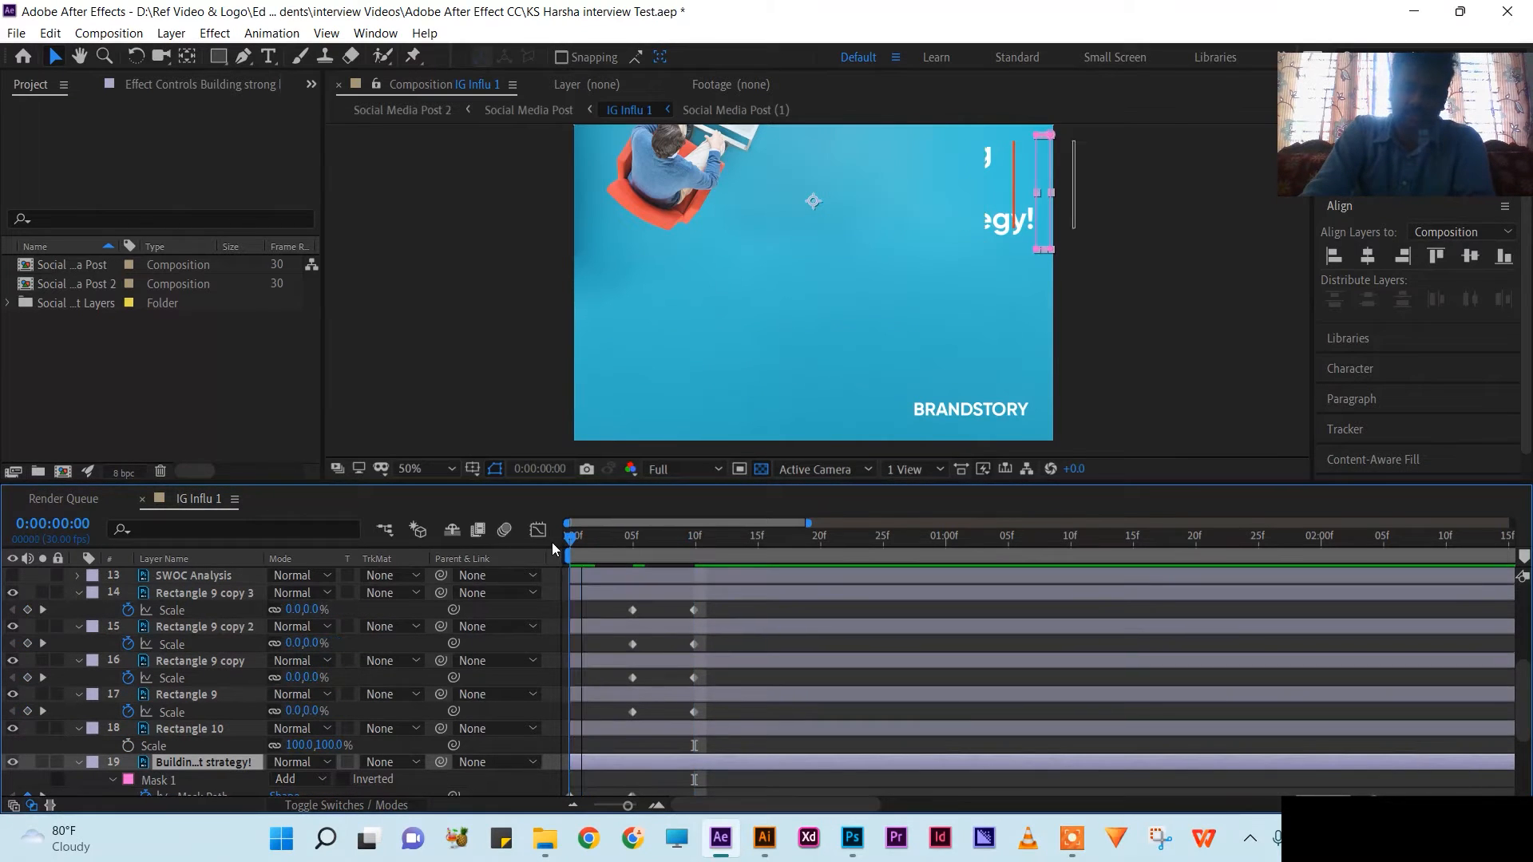
left_click_drag(695, 537, 633, 535)
scroll(322, 736, "down", 4)
scroll(323, 736, "up", 7)
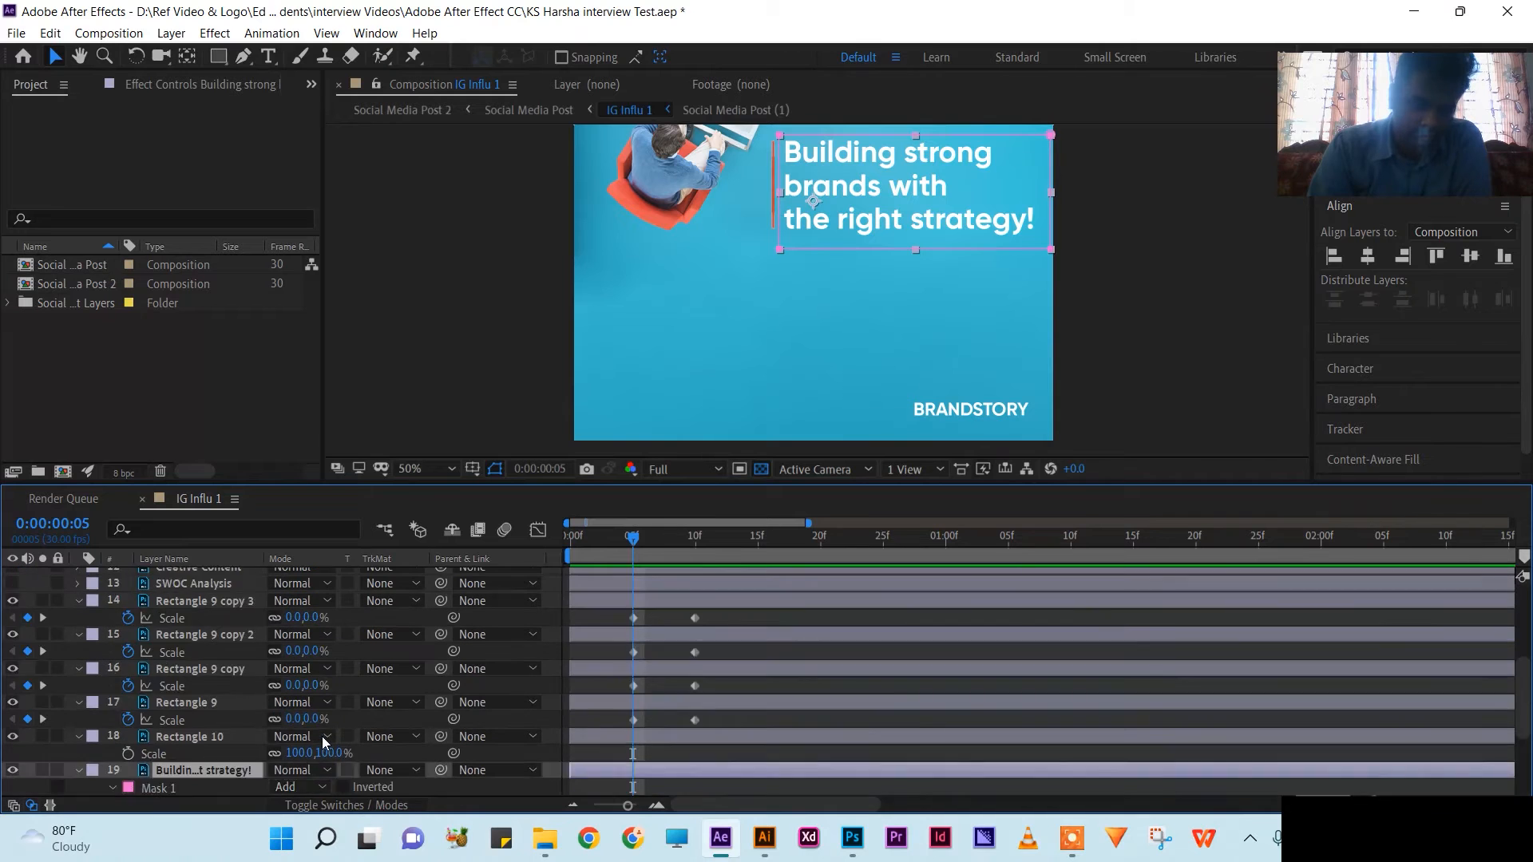
Step: At frame 10, make the SWOC Analysis, Creative Content, Right Keywords and Innovative Designs layers visible, and preview the animation
left_click(194, 688)
left_click(693, 539)
left_click(13, 685)
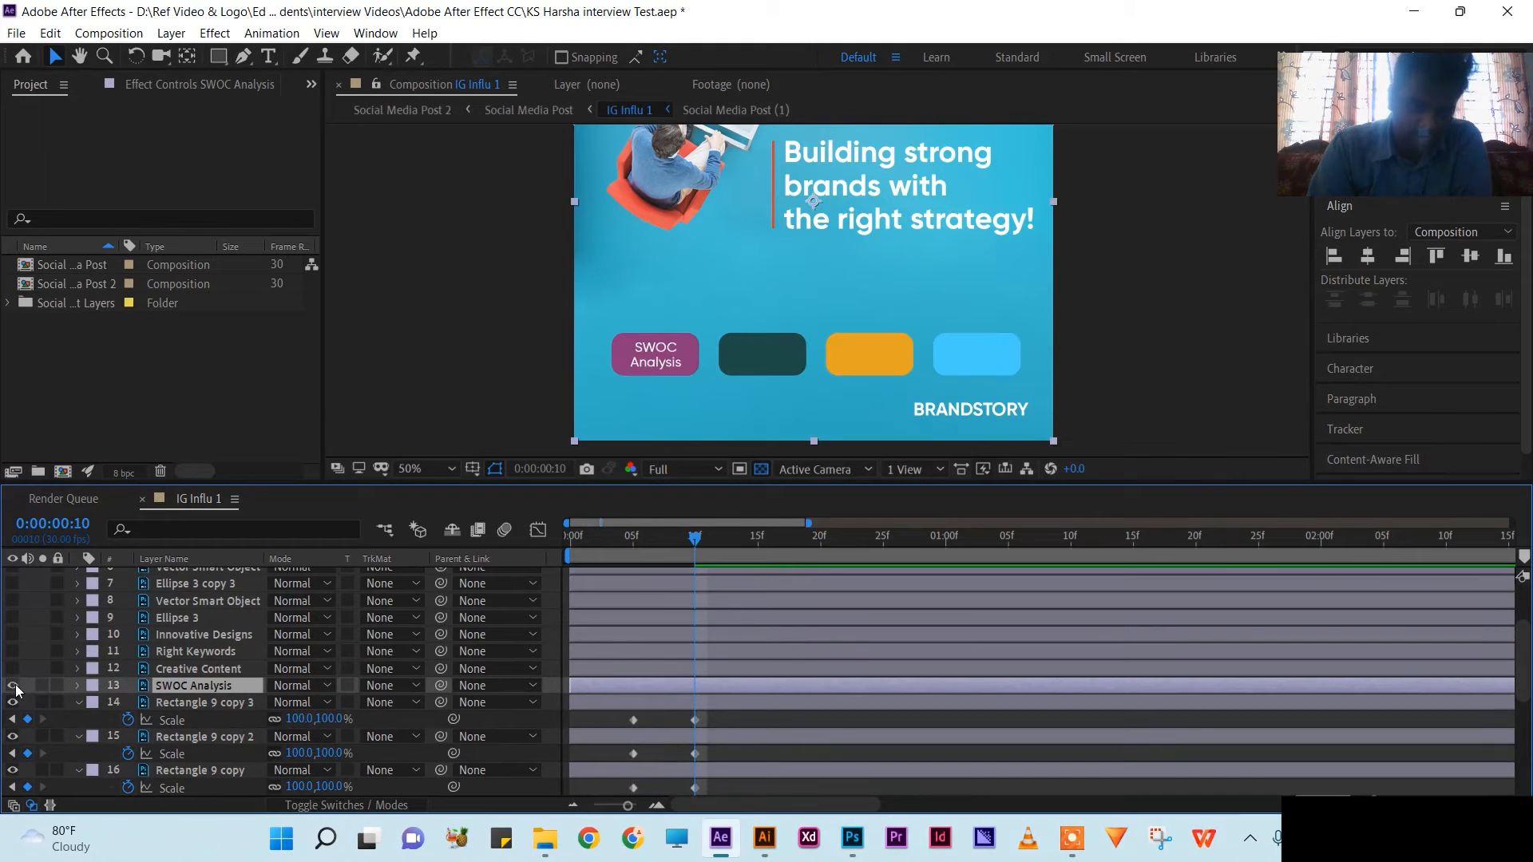
left_click(13, 669)
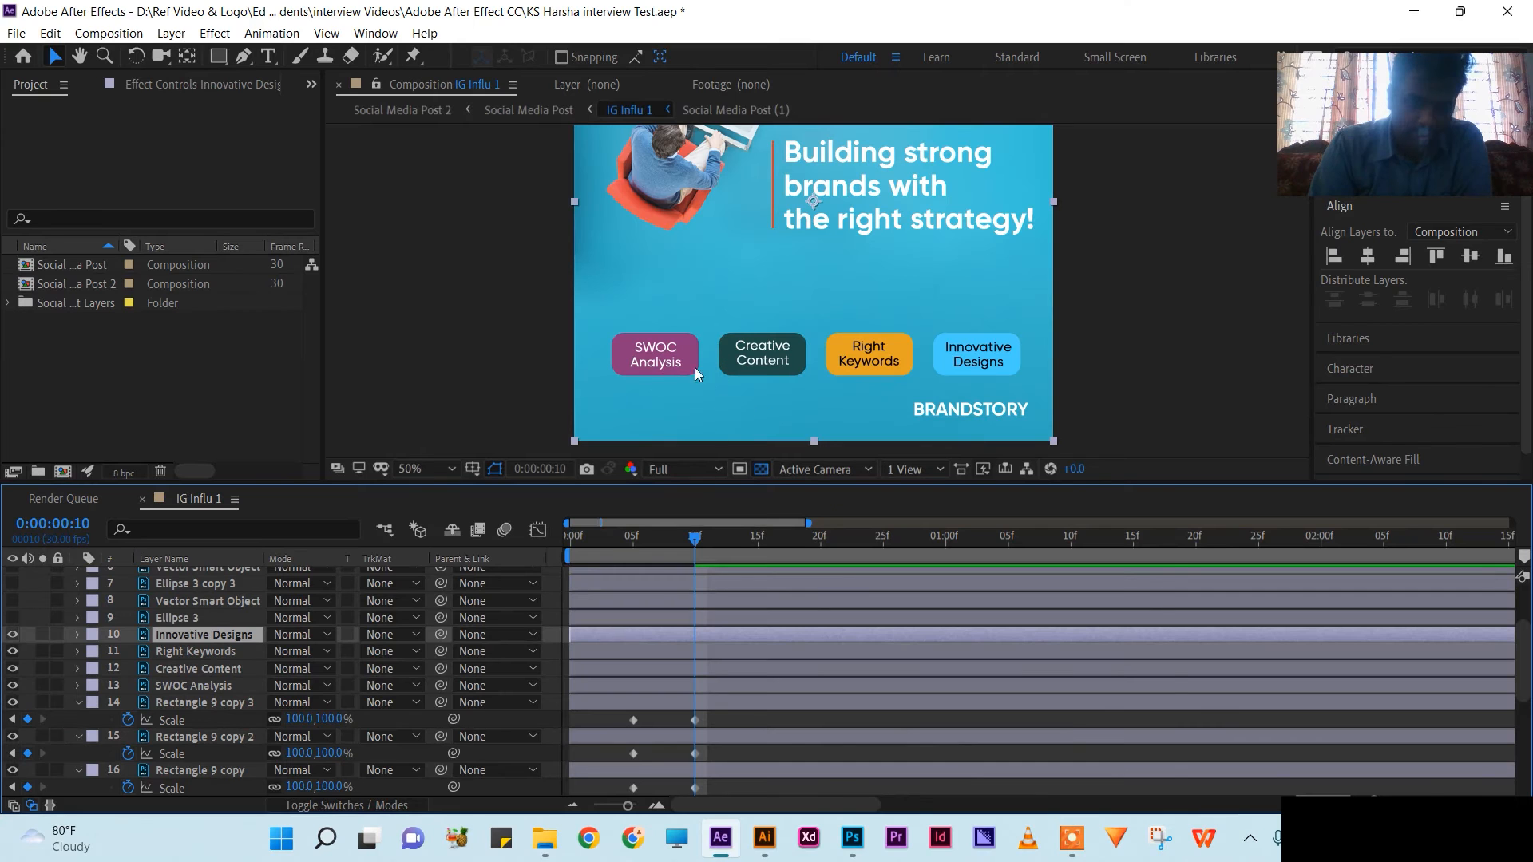
scroll(745, 665, "down", 5)
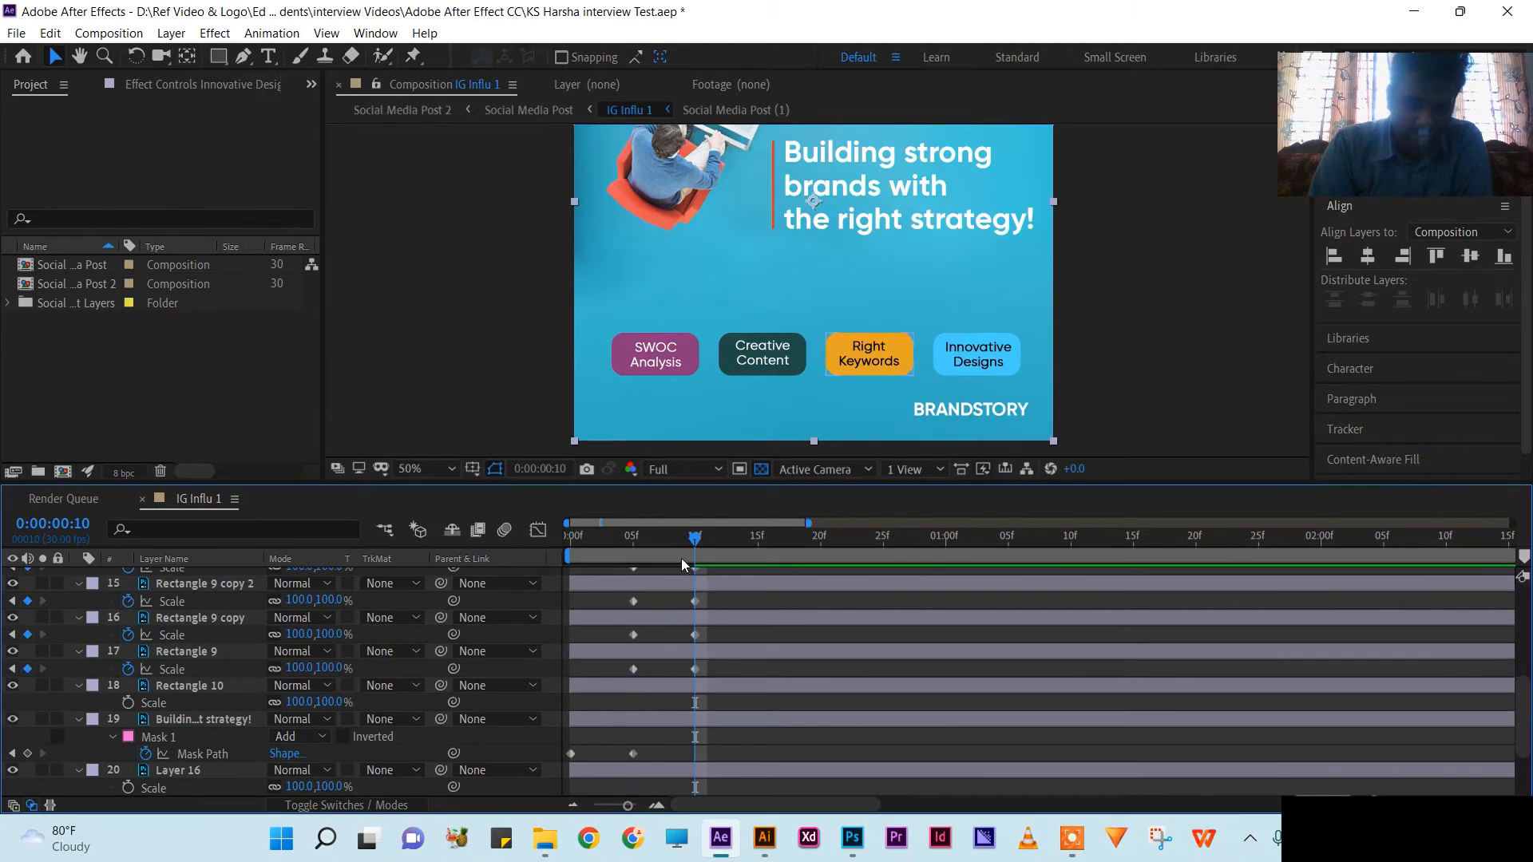
left_click_drag(681, 539, 558, 548)
scroll(385, 739, "up", 3)
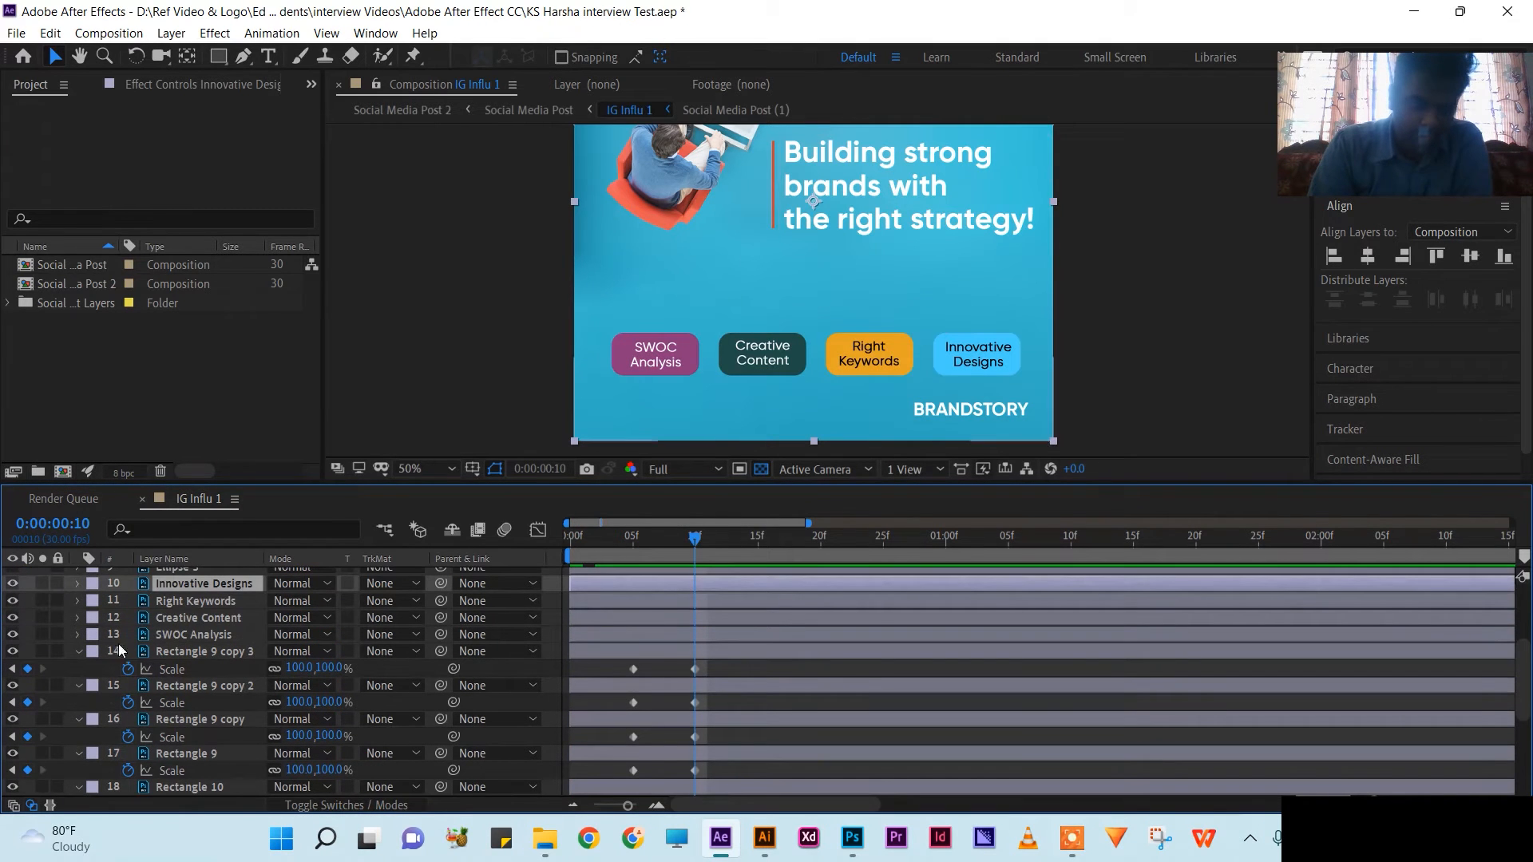
Step: With the SWOC Analysis layer selected, browse the available effect categories for a suitable text animation
left_click(184, 635)
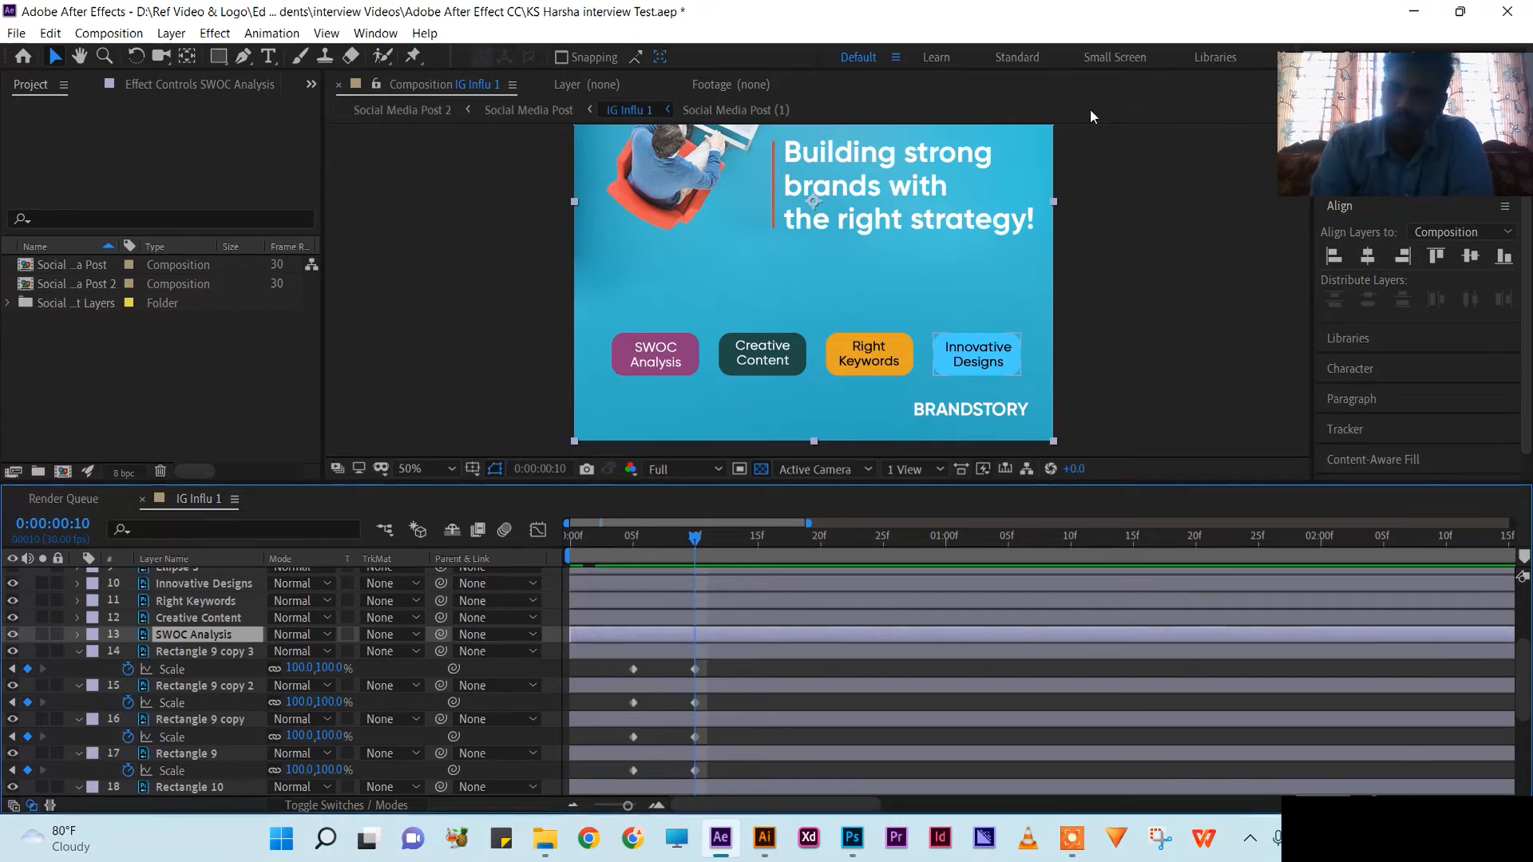
left_click(1349, 176)
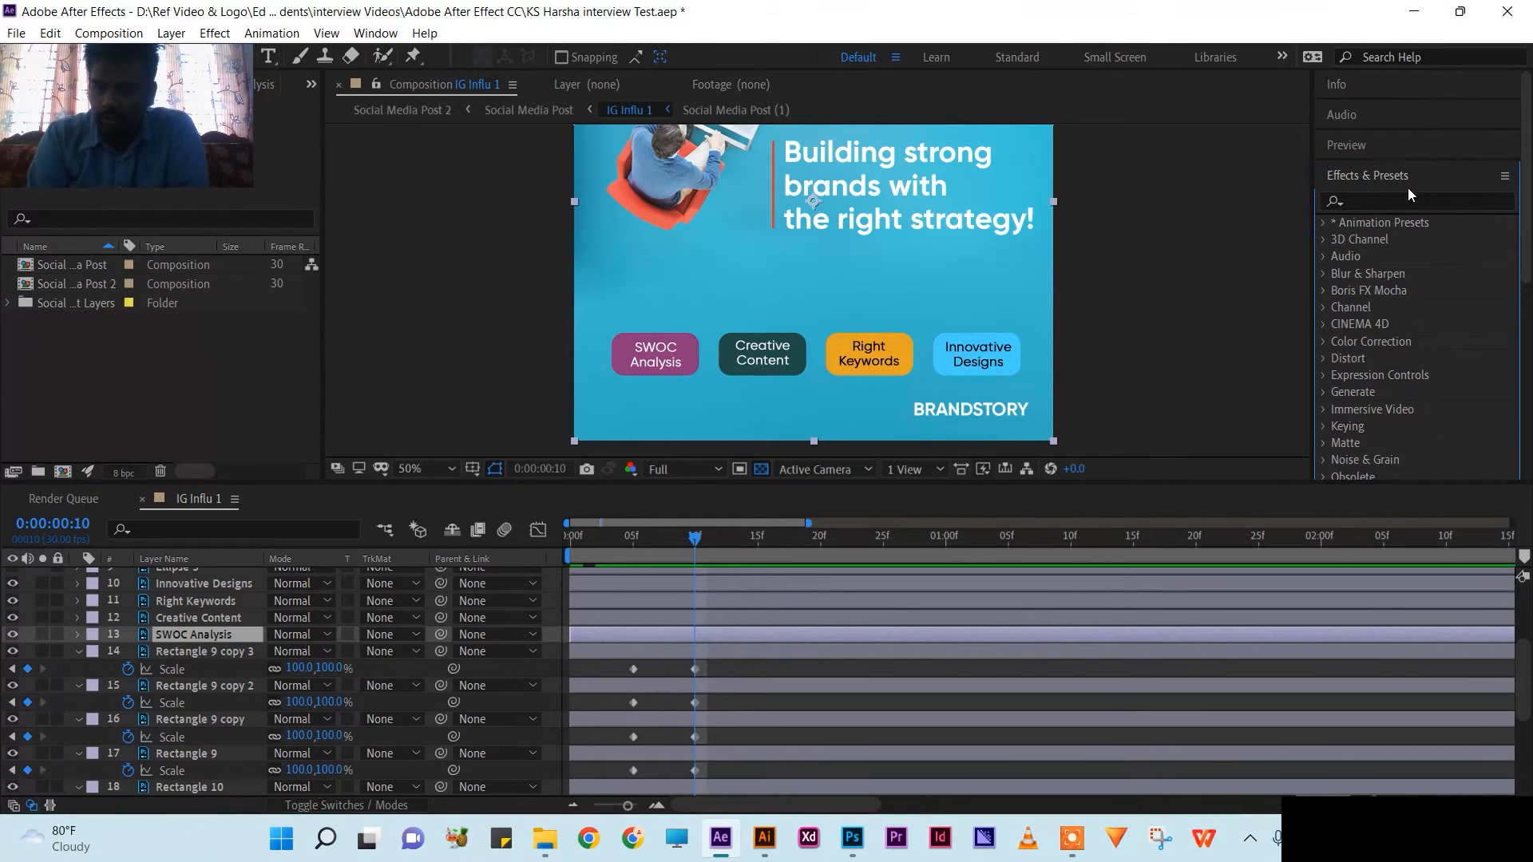
scroll(1382, 438, "down", 1)
scroll(1382, 438, "down", 2)
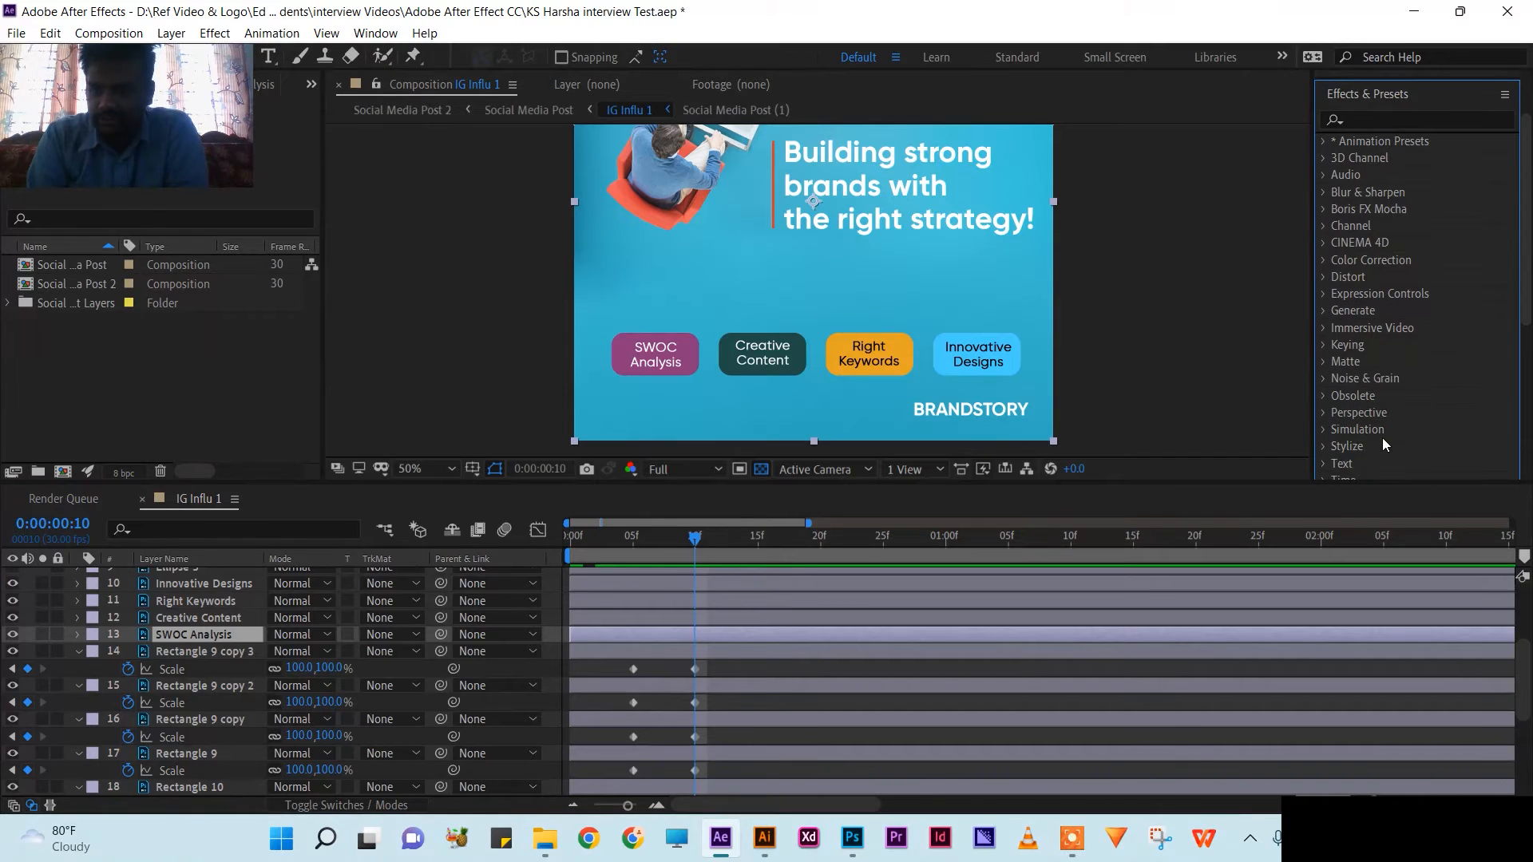
scroll(1353, 416, "down", 1)
left_click(1325, 452)
scroll(1326, 452, "down", 2)
left_click(1321, 372)
scroll(1362, 377, "up", 4)
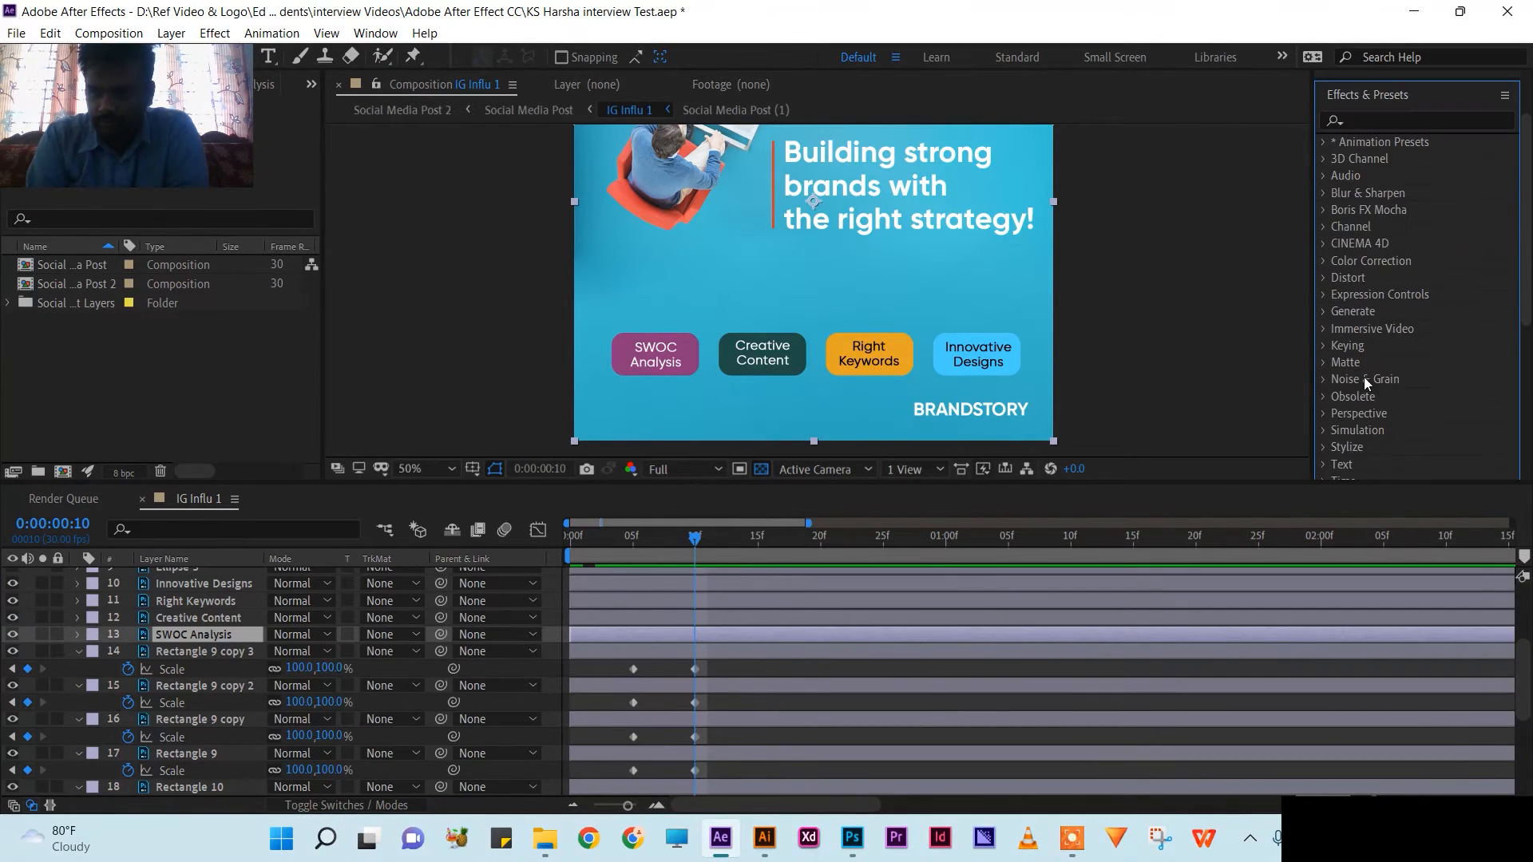
Step: Expand the 3D Text animation presets and widen their list enough to read the full preset names
left_click(1323, 142)
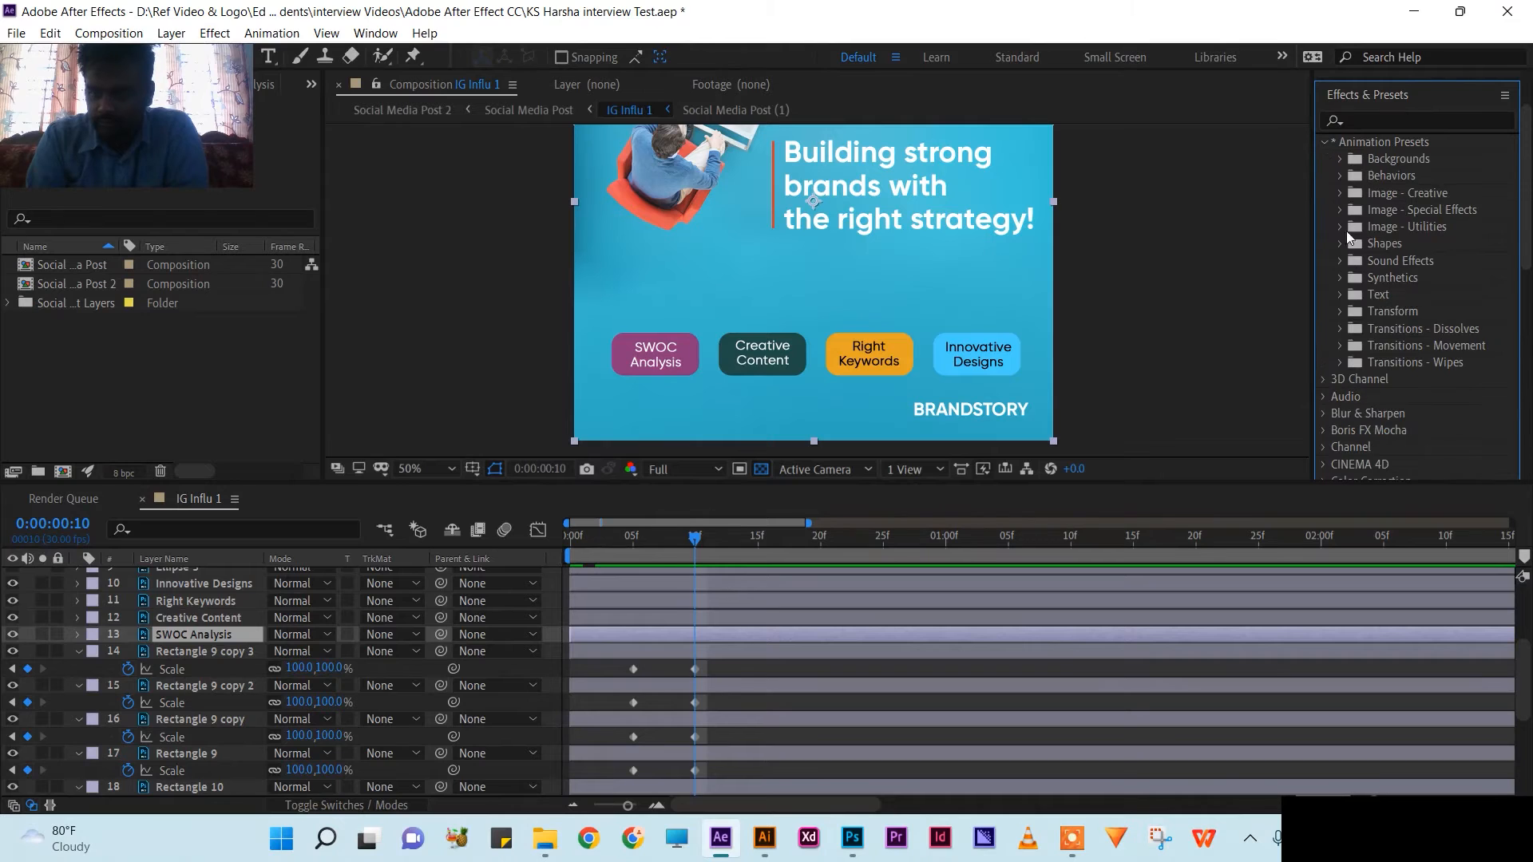
left_click(1341, 295)
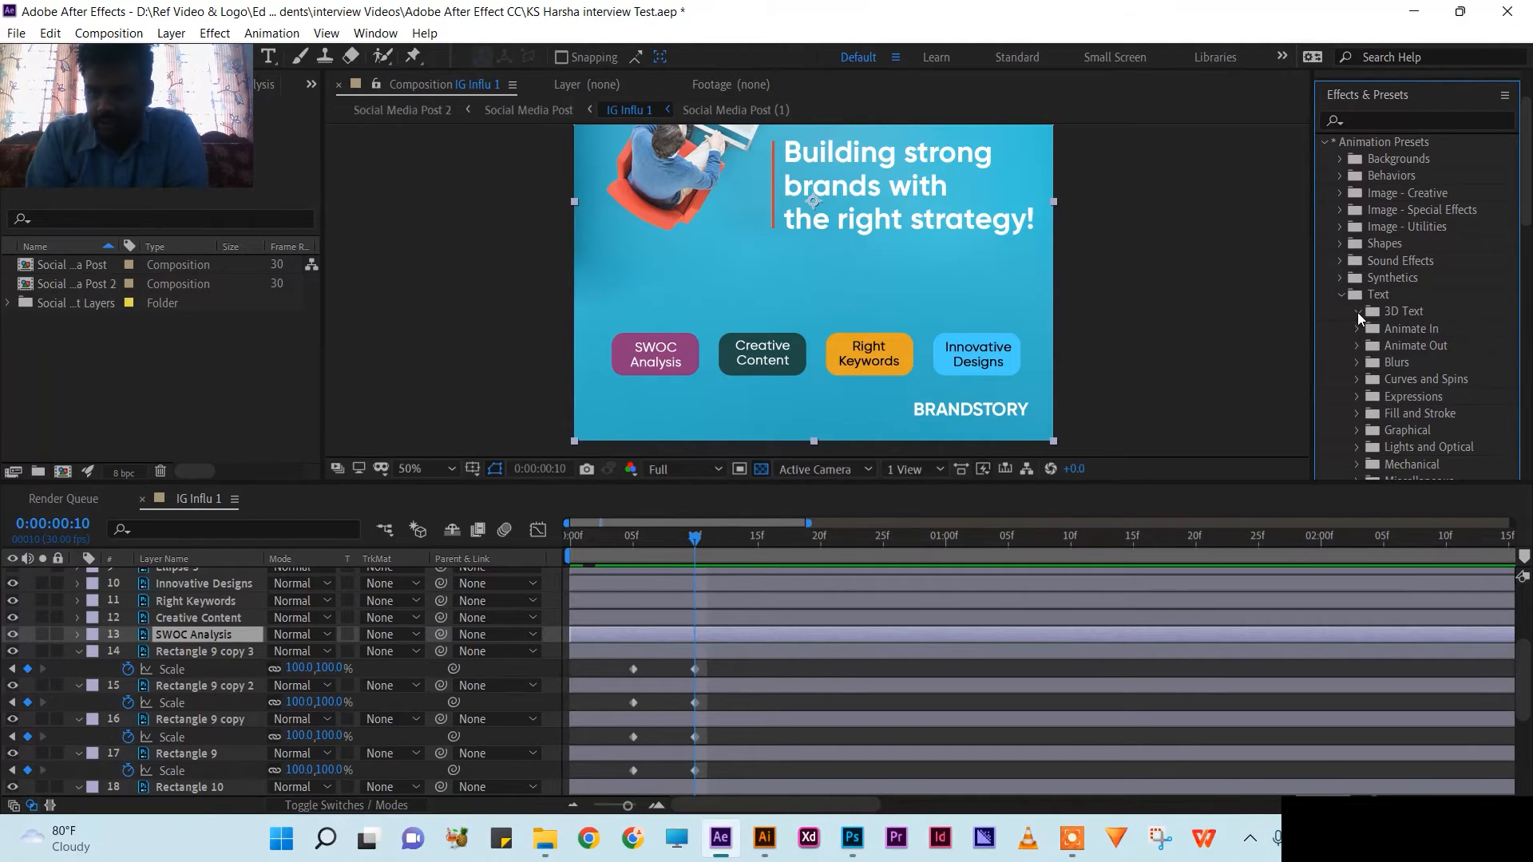
left_click(1358, 312)
left_click(1430, 334)
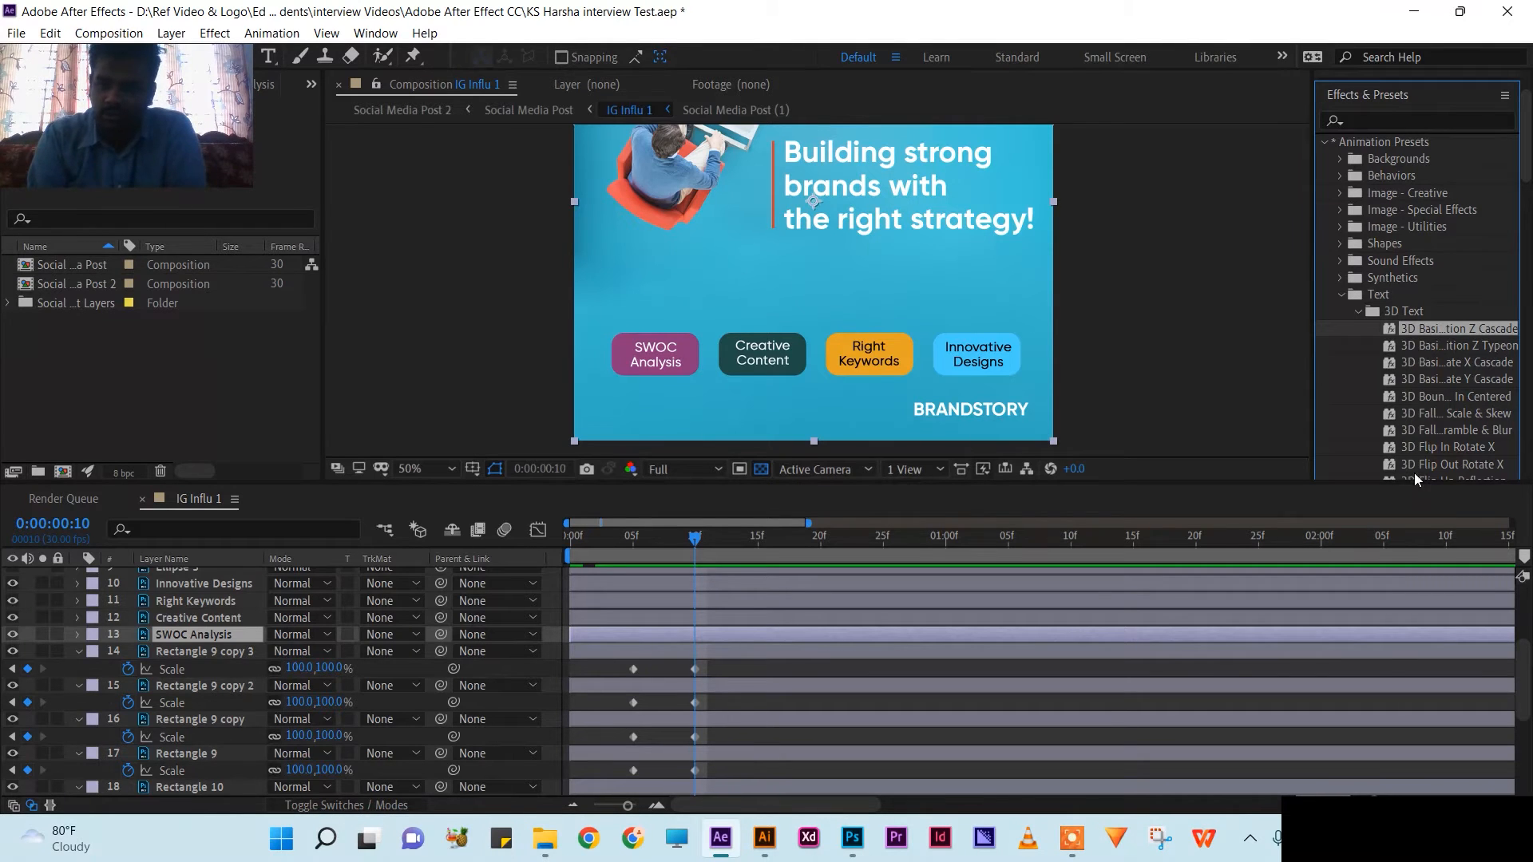
scroll(1415, 441, "down", 5)
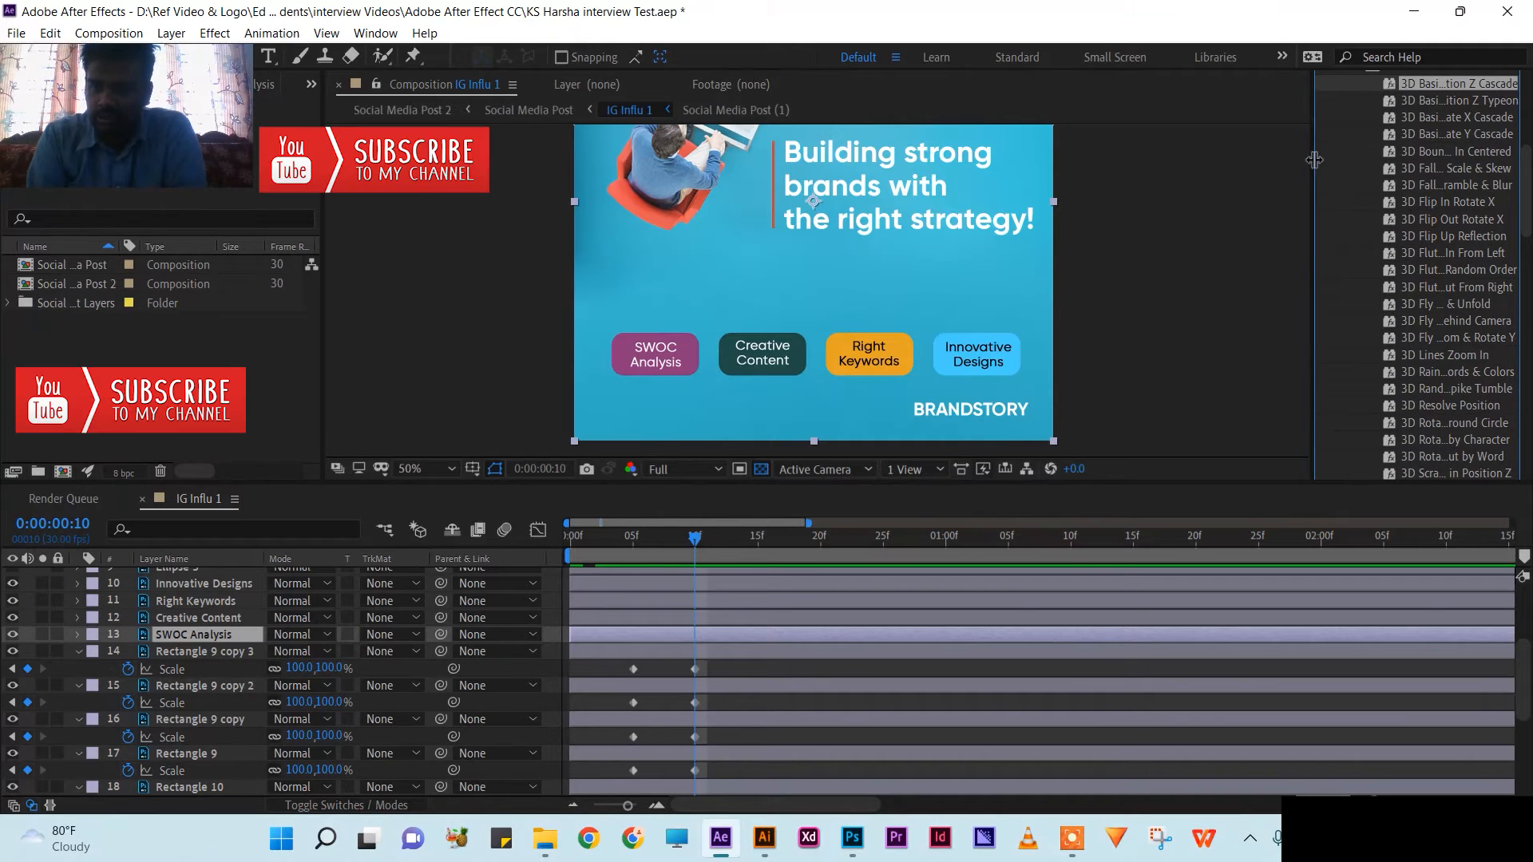
left_click_drag(1316, 159, 1140, 160)
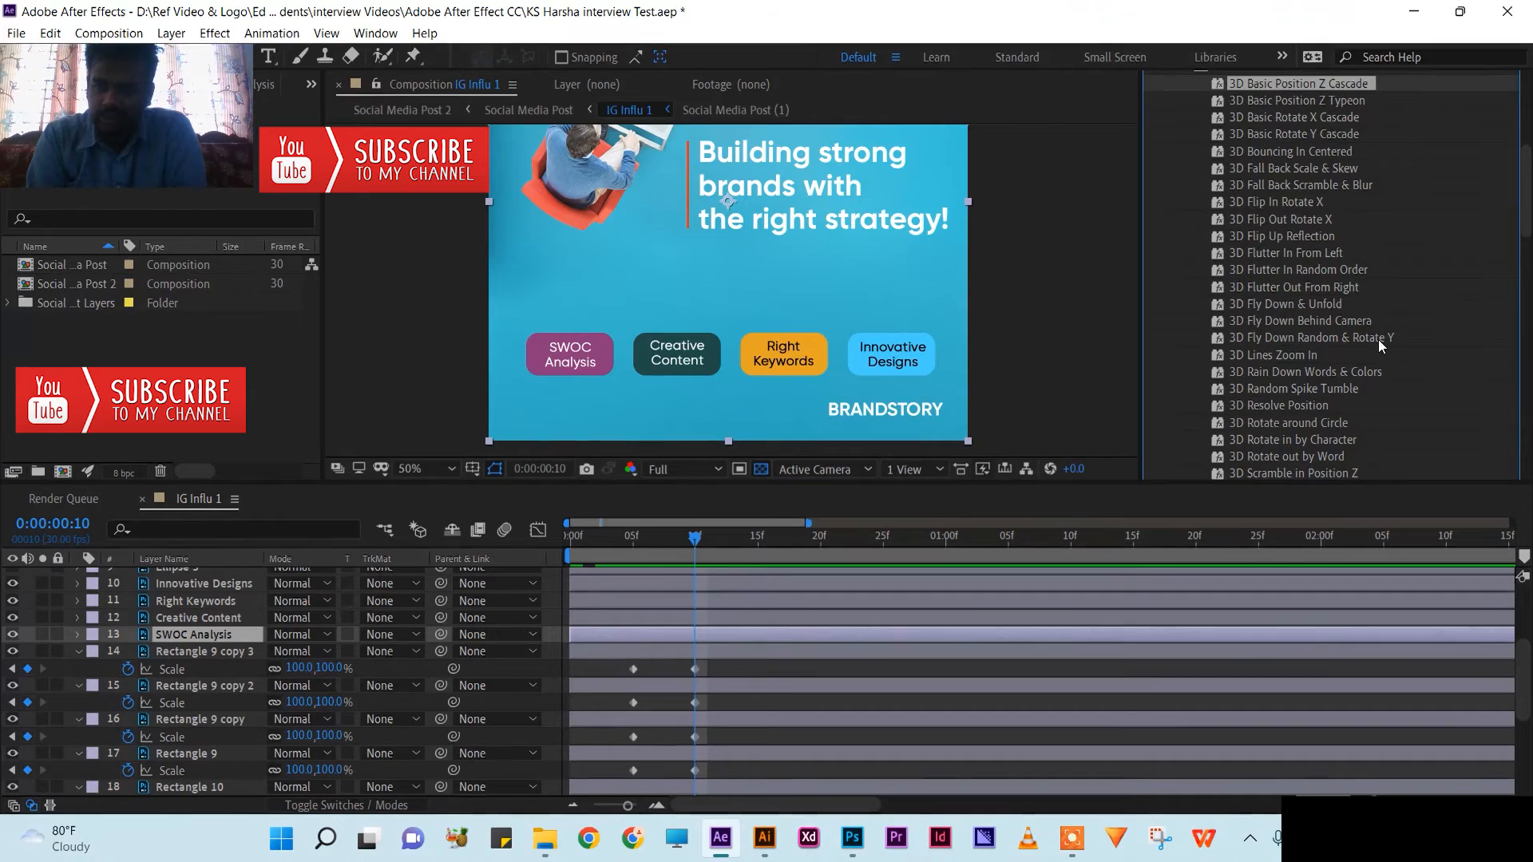
scroll(1301, 290, "up", 2)
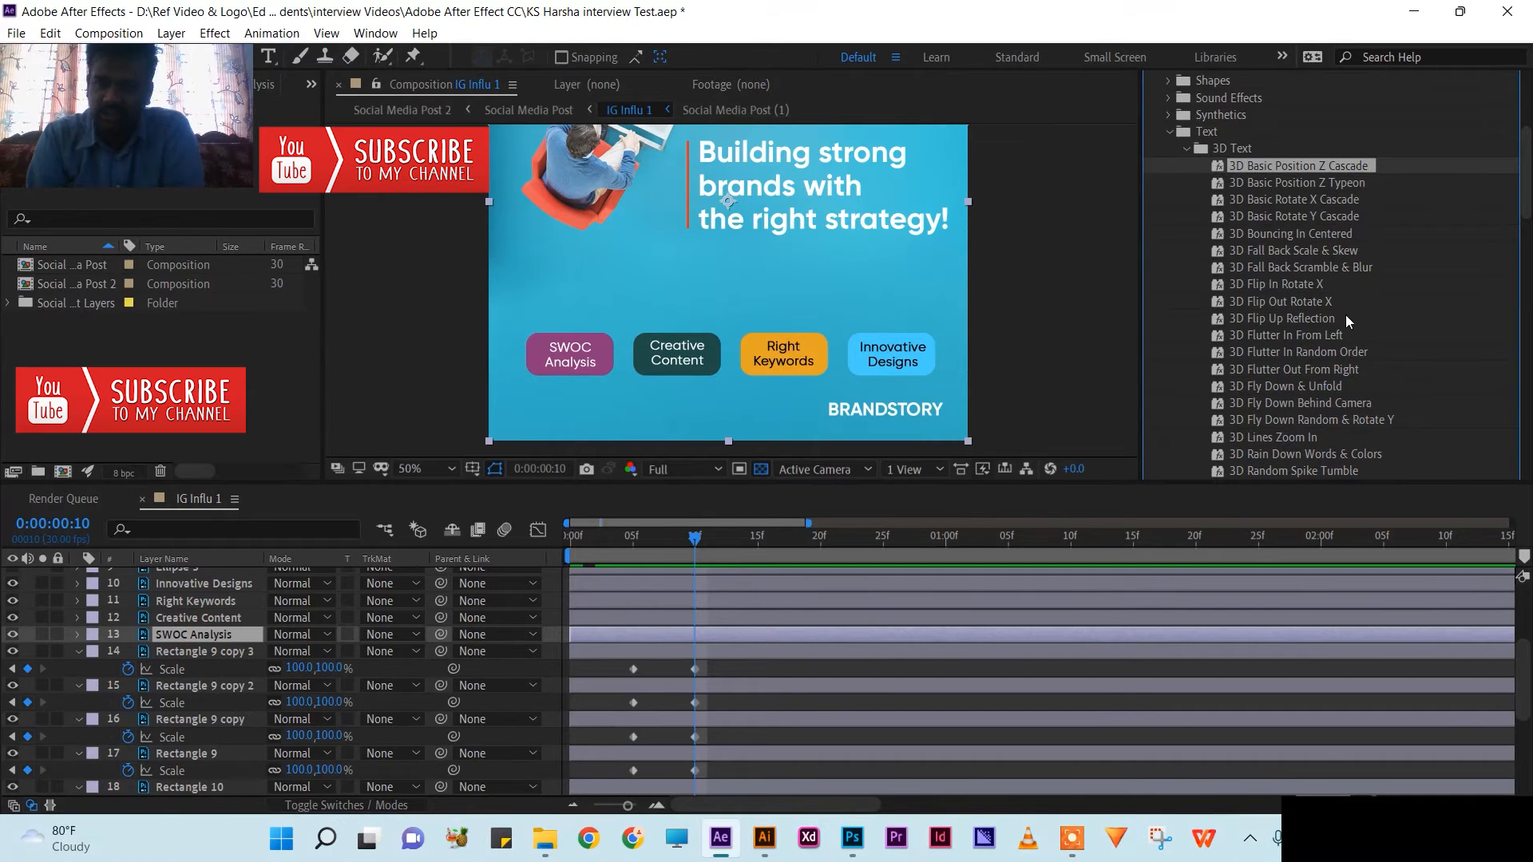
Step: Try to apply the 3D Fall Back Scale & Skew preset to the SWOC Analysis layer
left_click(1292, 250)
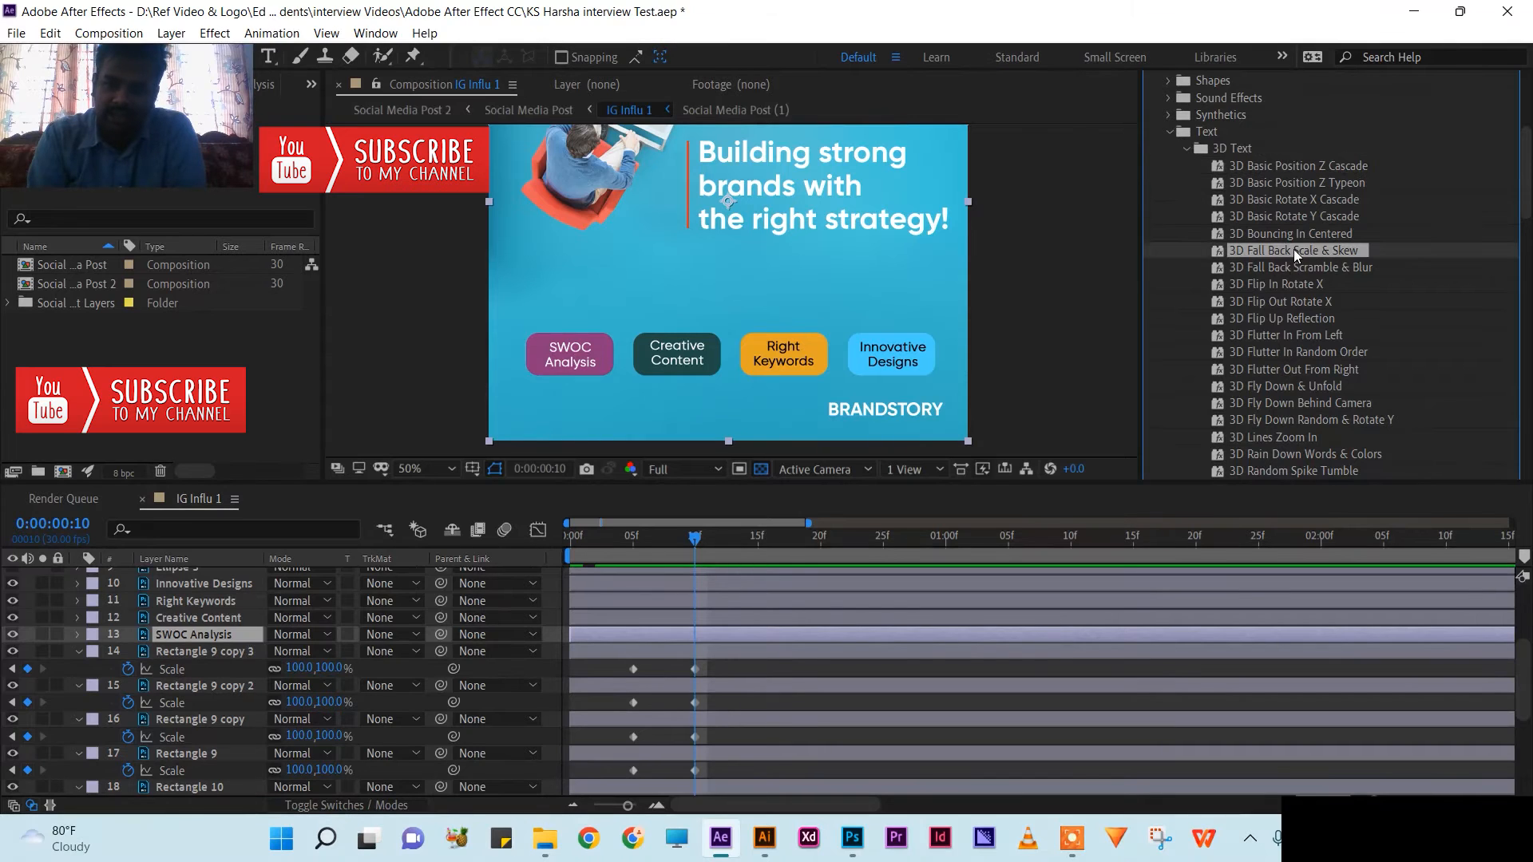
left_click_drag(1314, 252, 225, 647)
left_click_drag(224, 639, 222, 639)
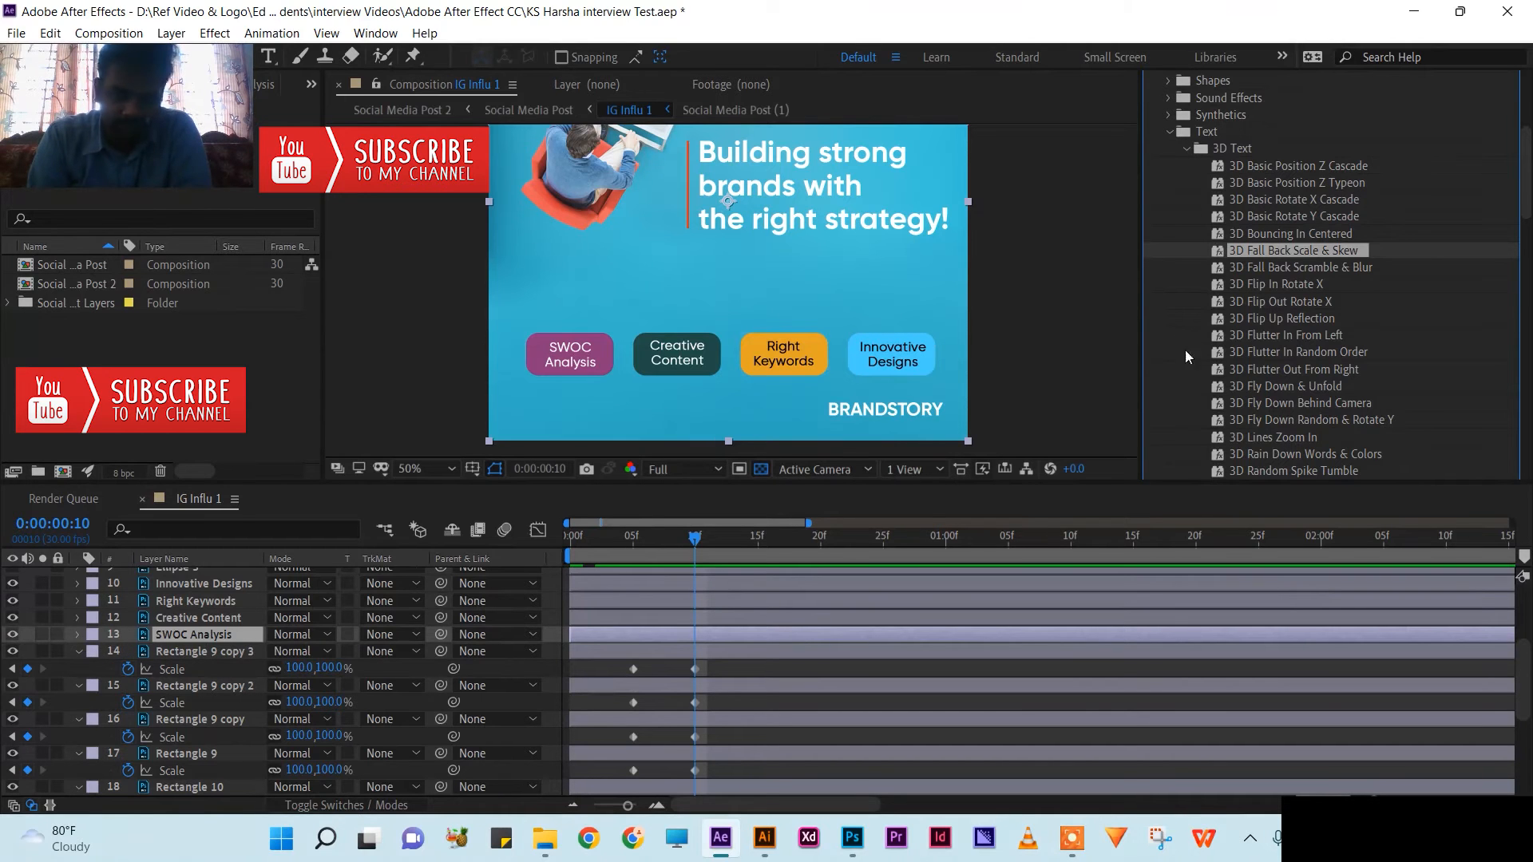
mouse_move(703, 543)
left_mouse_down()
mouse_move(744, 545)
mouse_move(650, 544)
mouse_move(695, 548)
left_mouse_up()
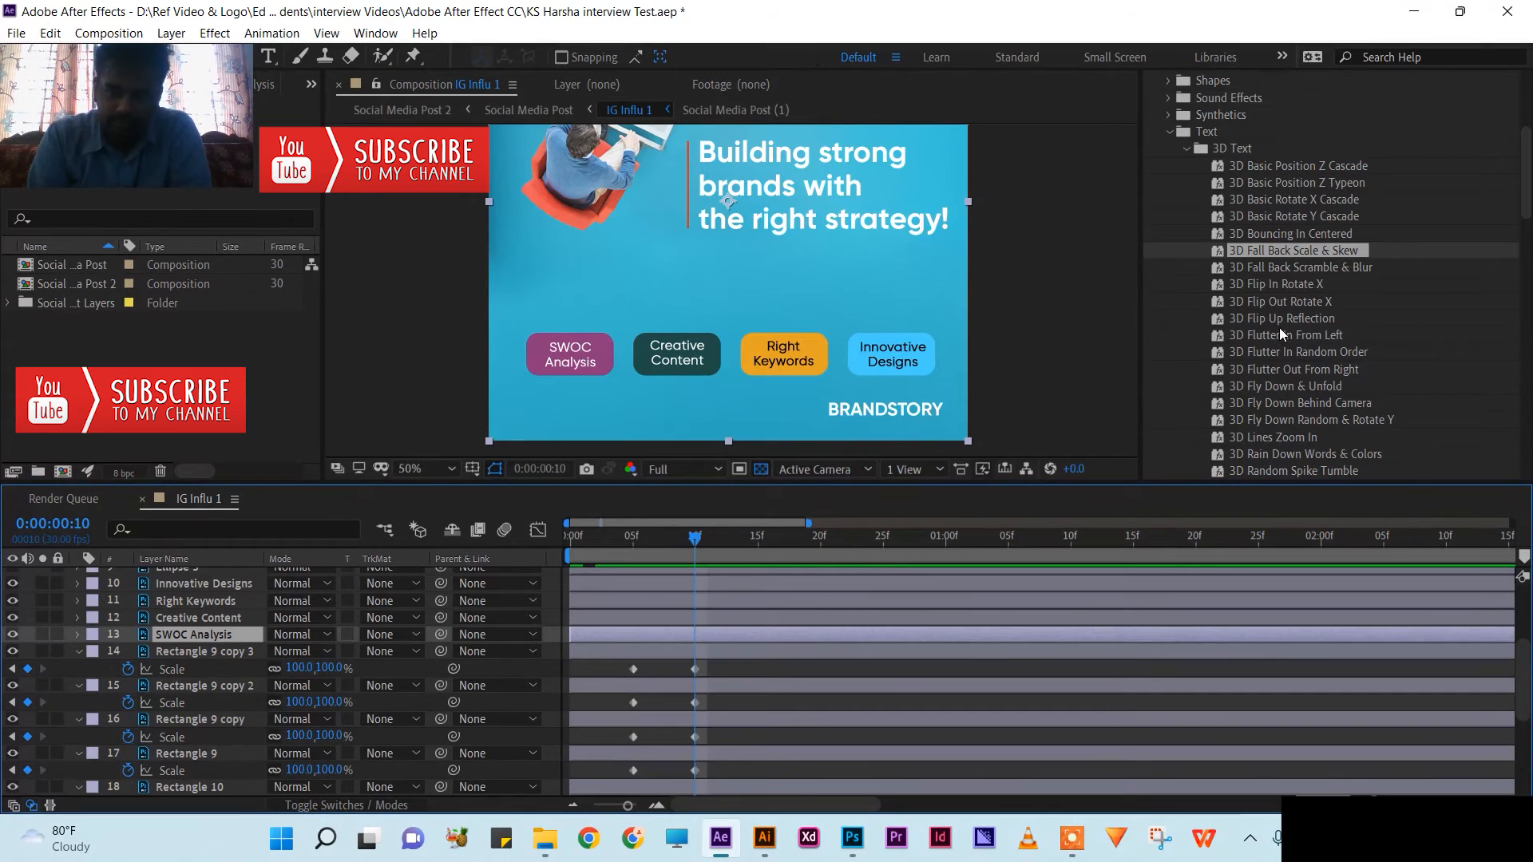
Step: Expand the SWOC Analysis layer's transform properties and try to apply the Flicker Green text preset to it
left_click(77, 635)
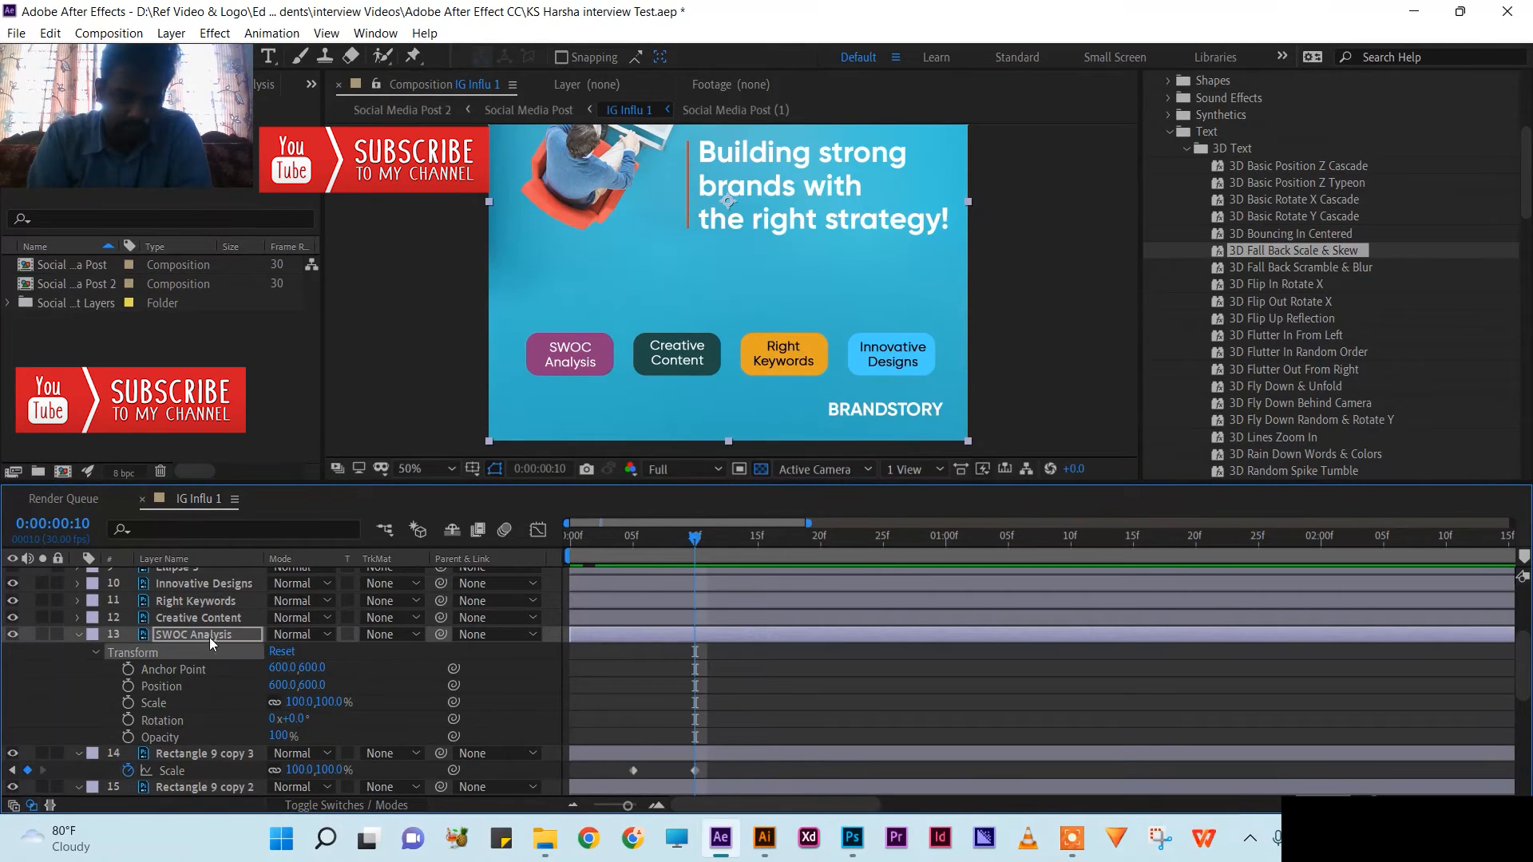
scroll(1227, 272, "up", 2)
left_click(1185, 189)
left_click(1186, 291)
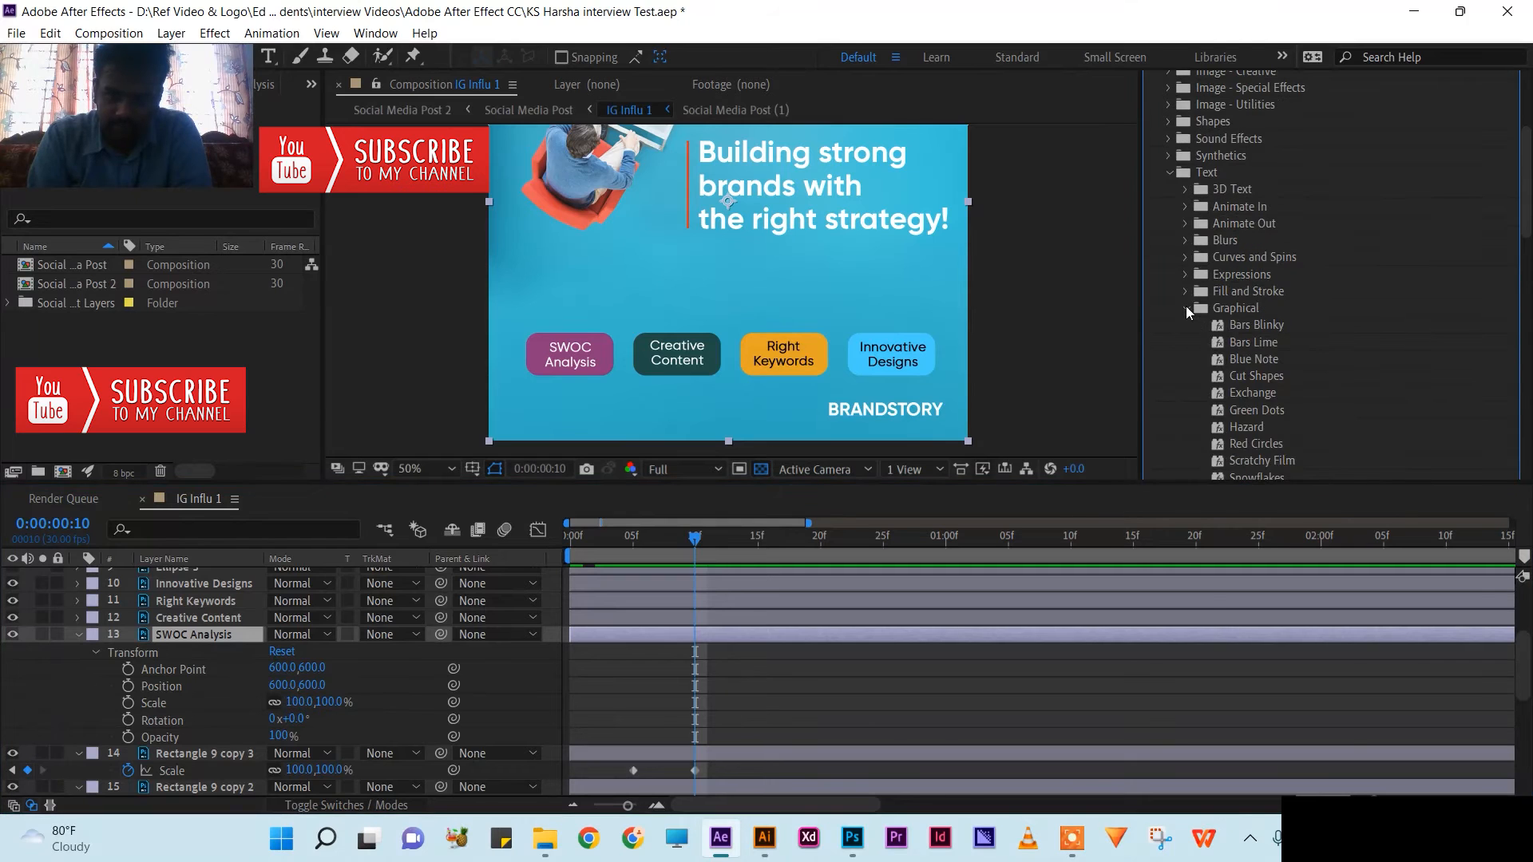
double_click(1258, 376)
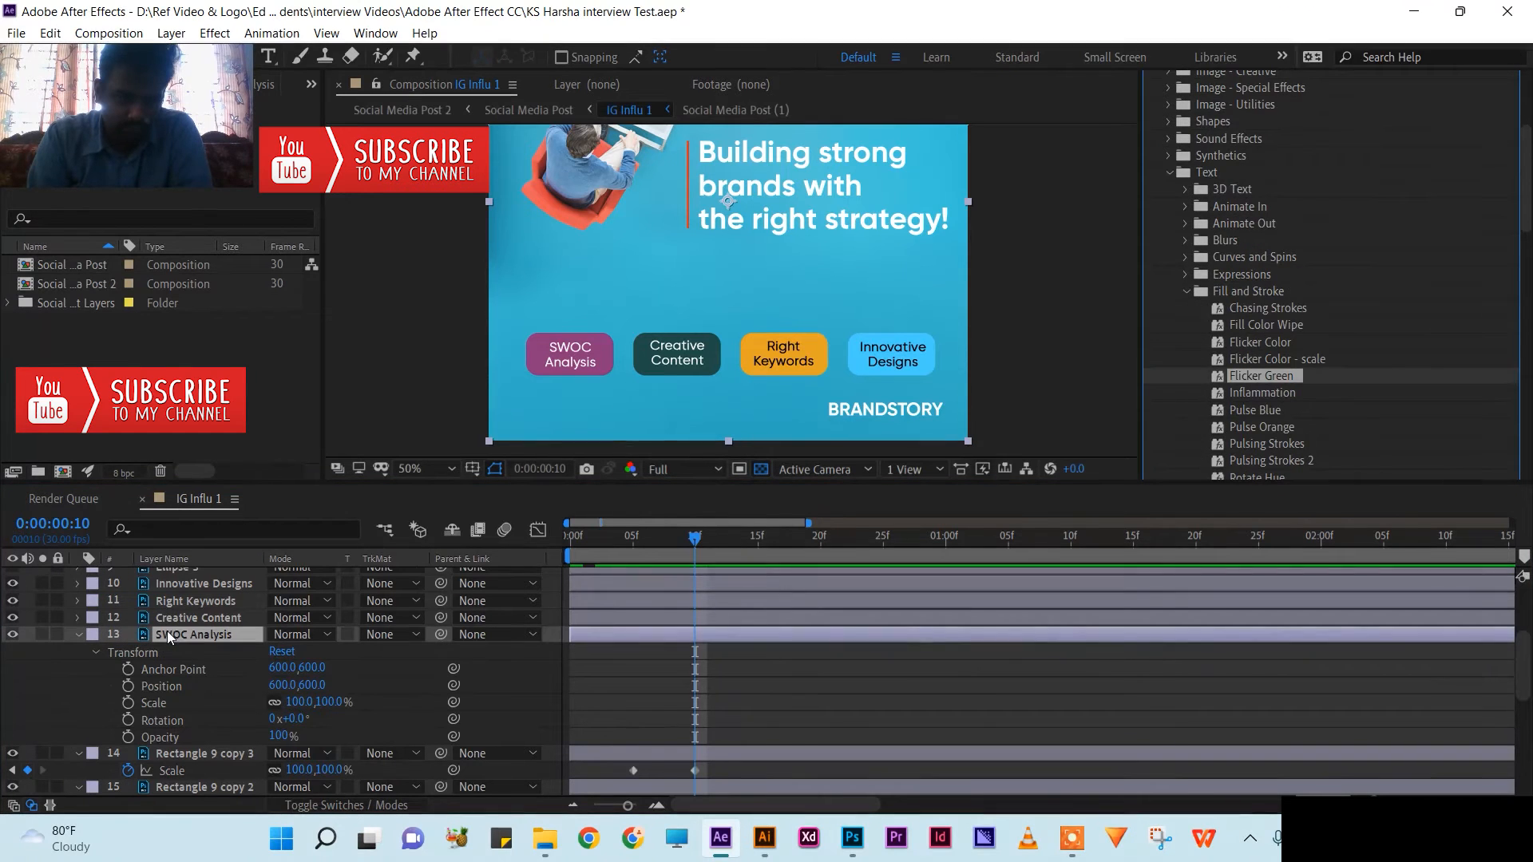
left_click(5, 85)
left_click_drag(499, 192, 152, 170)
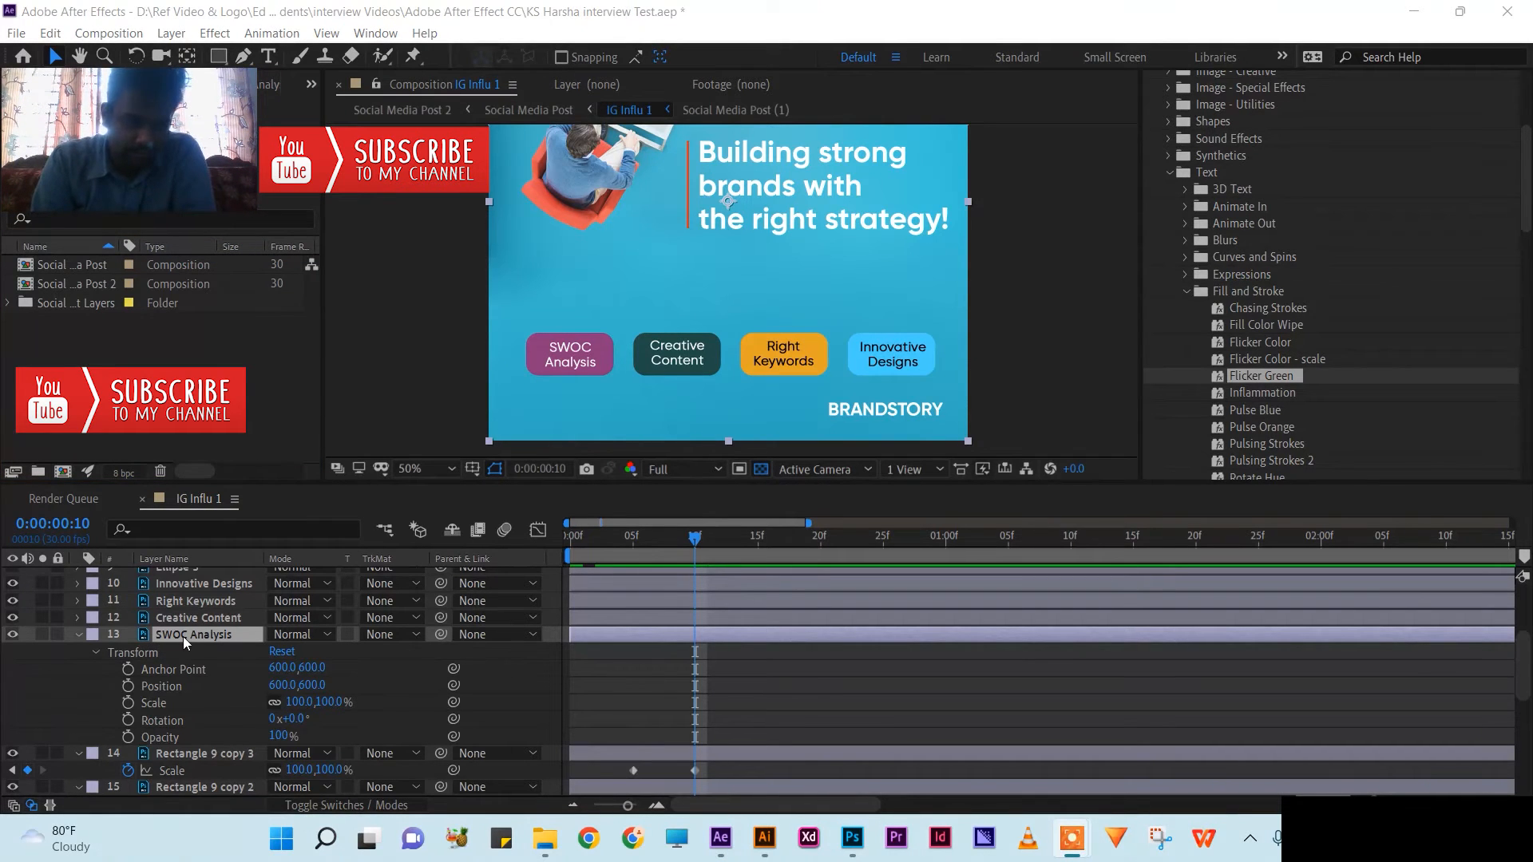
right_click(184, 635)
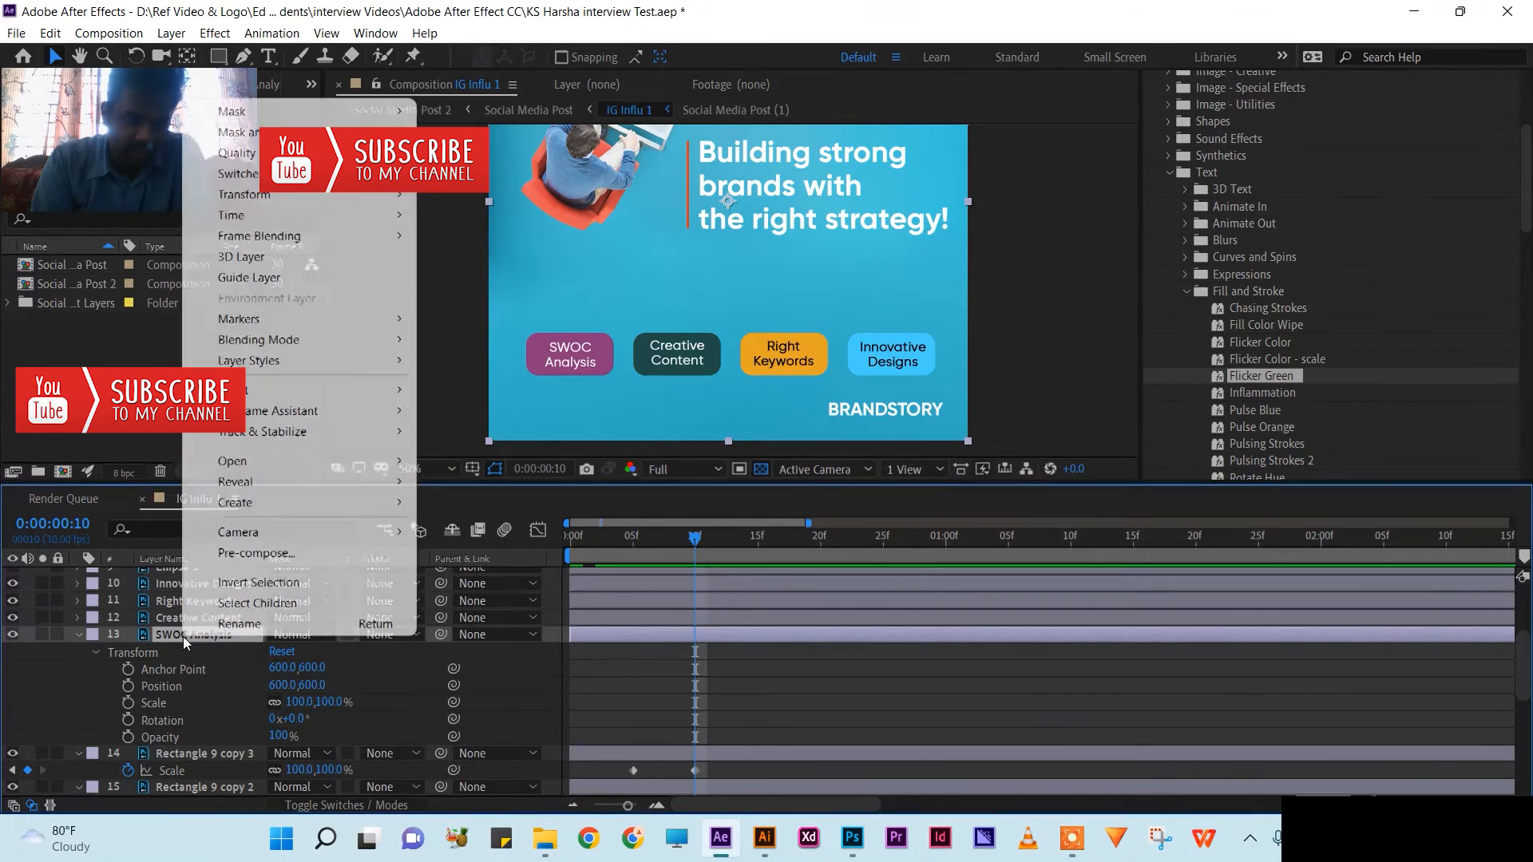
left_click_drag(160, 187, 1415, 318)
Step: Collapse the list of effects and animation presets
scroll(1130, 219, "up", 3)
scroll(1169, 108, "up", 3)
left_click(1171, 102)
scroll(826, 358, "down", 6)
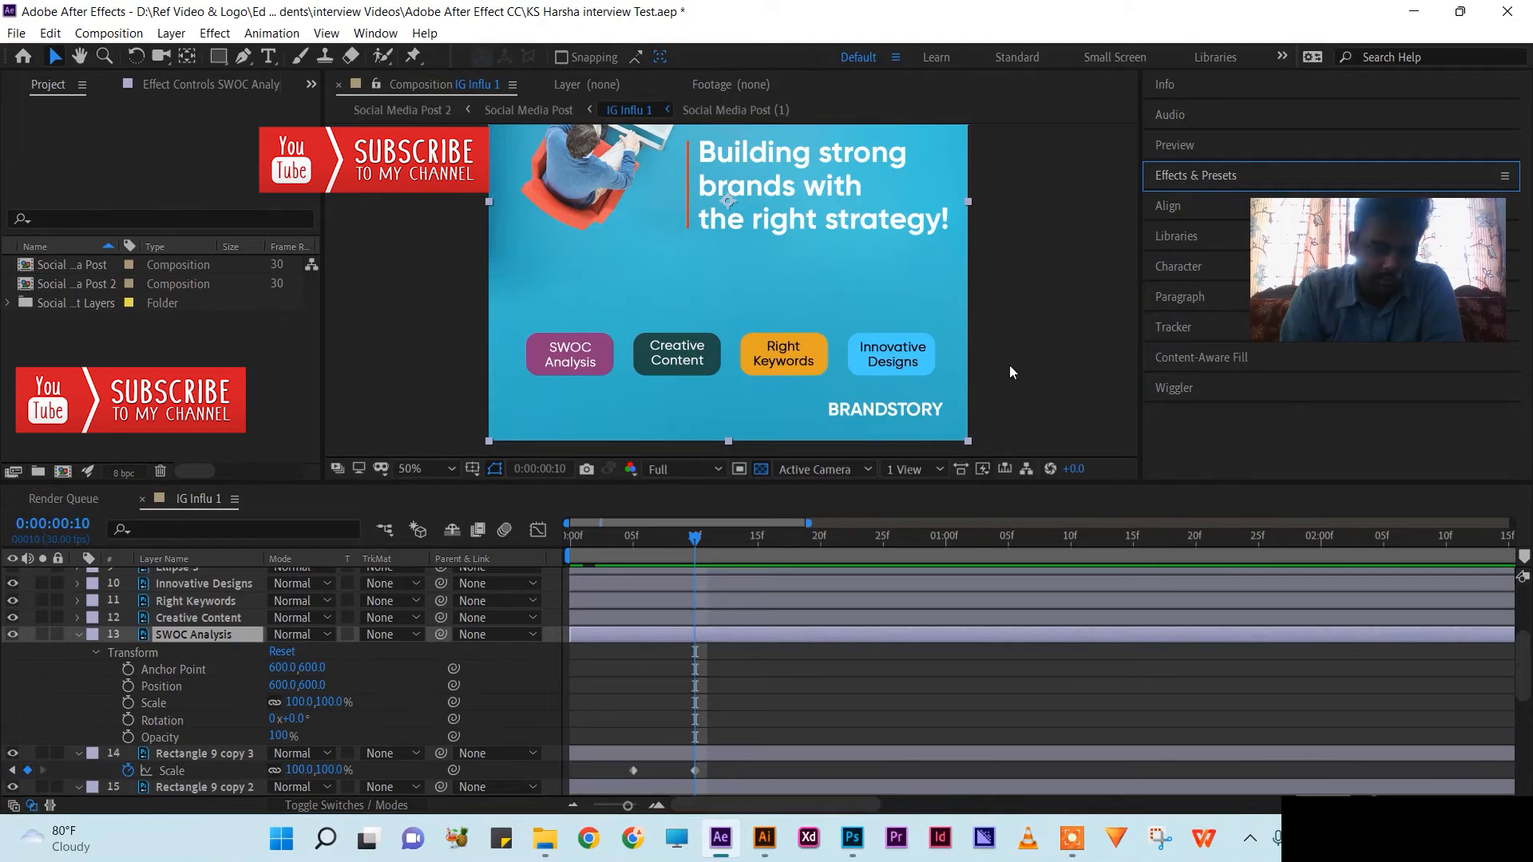
Step: Convert the SWOC Analysis layer to editable text, accepting substitution of the missing Gilroy Regular font
right_click(214, 635)
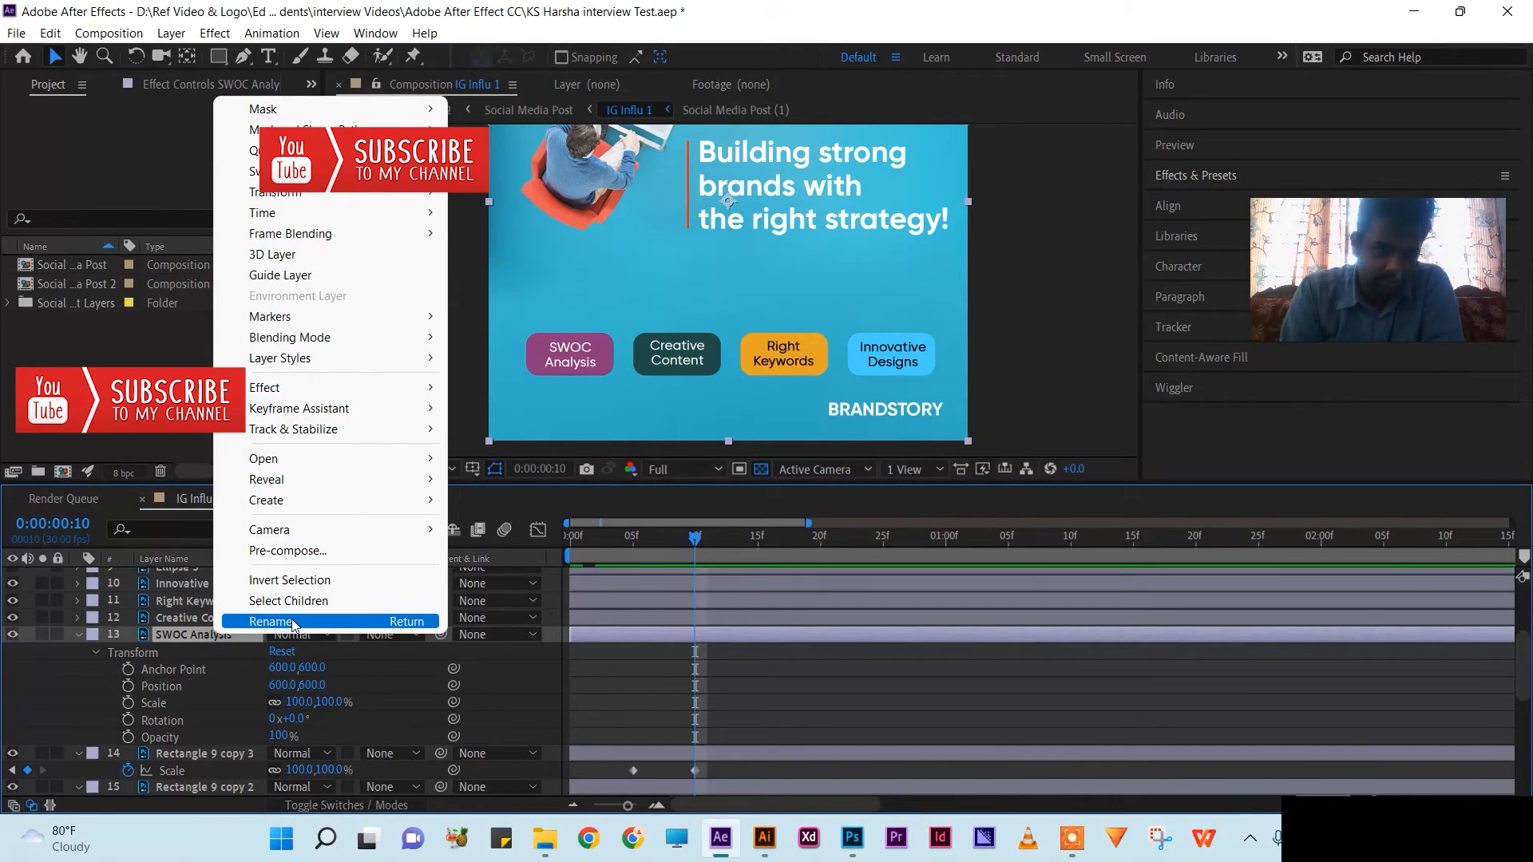
mouse_move(301, 506)
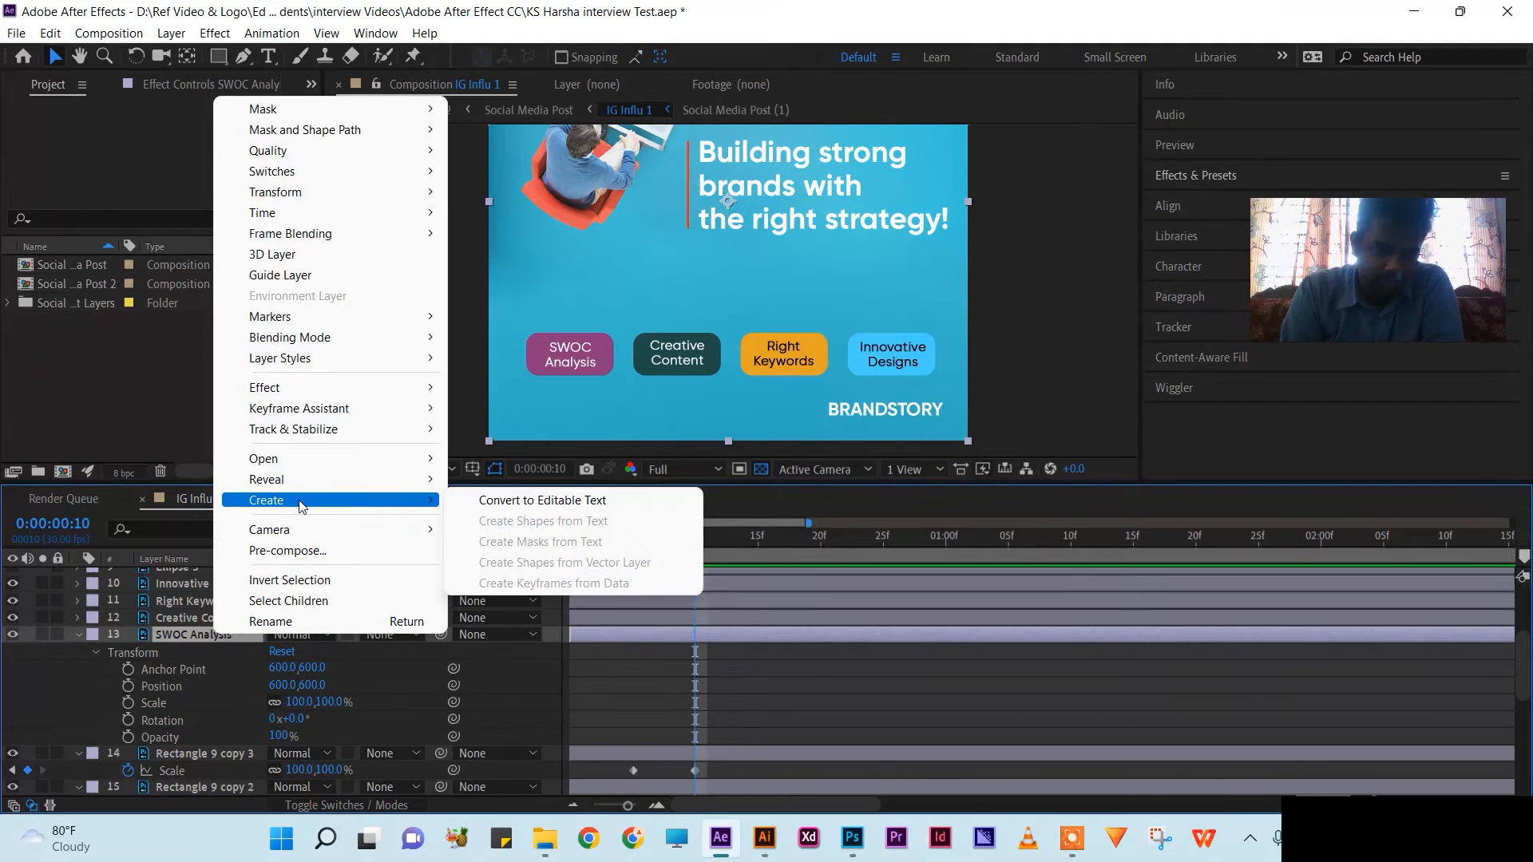
left_click(533, 501)
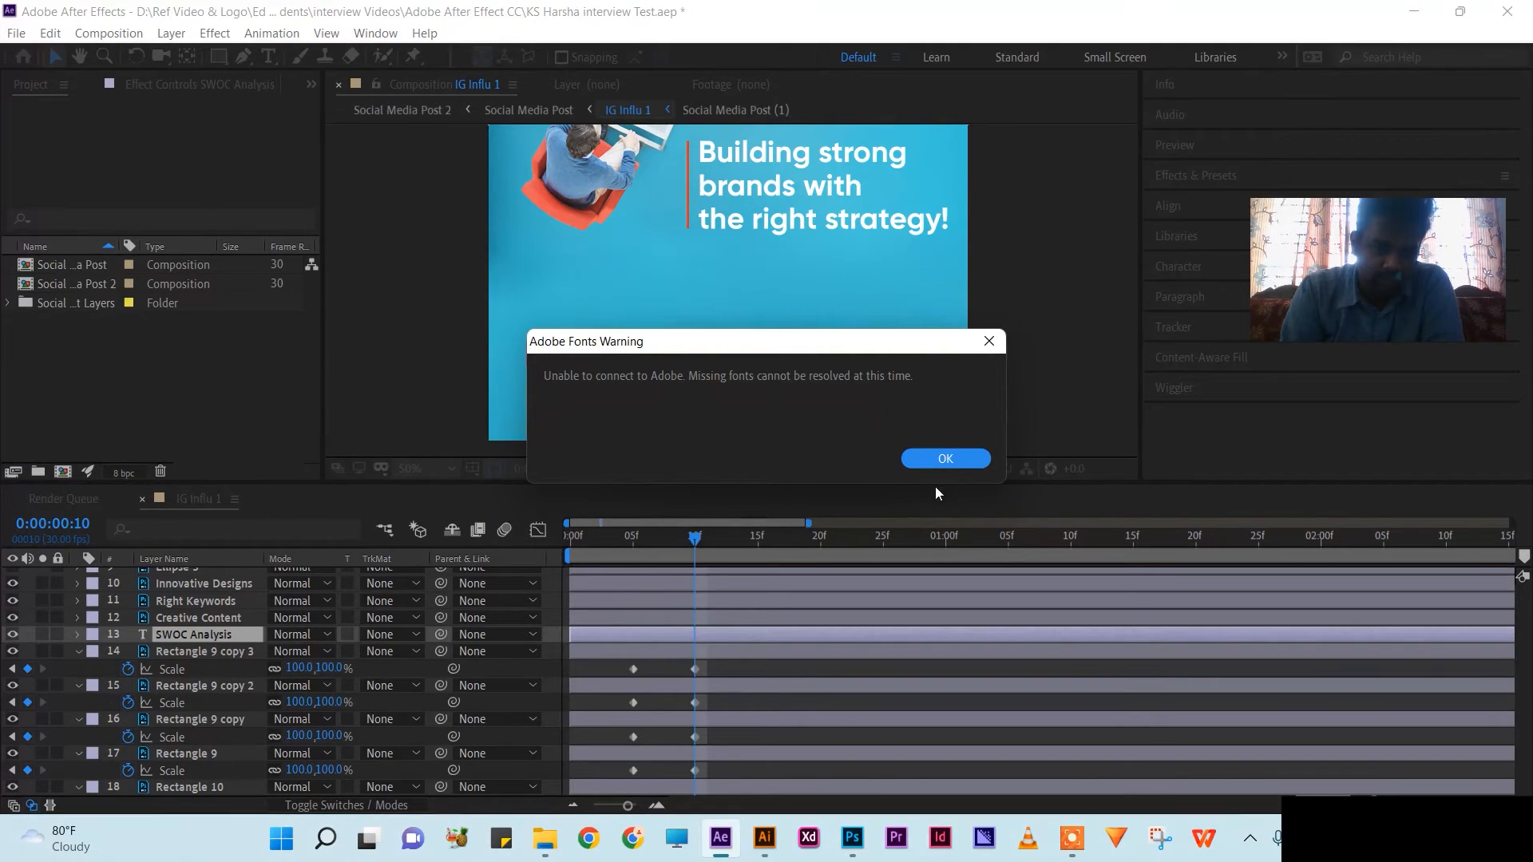
left_click(927, 457)
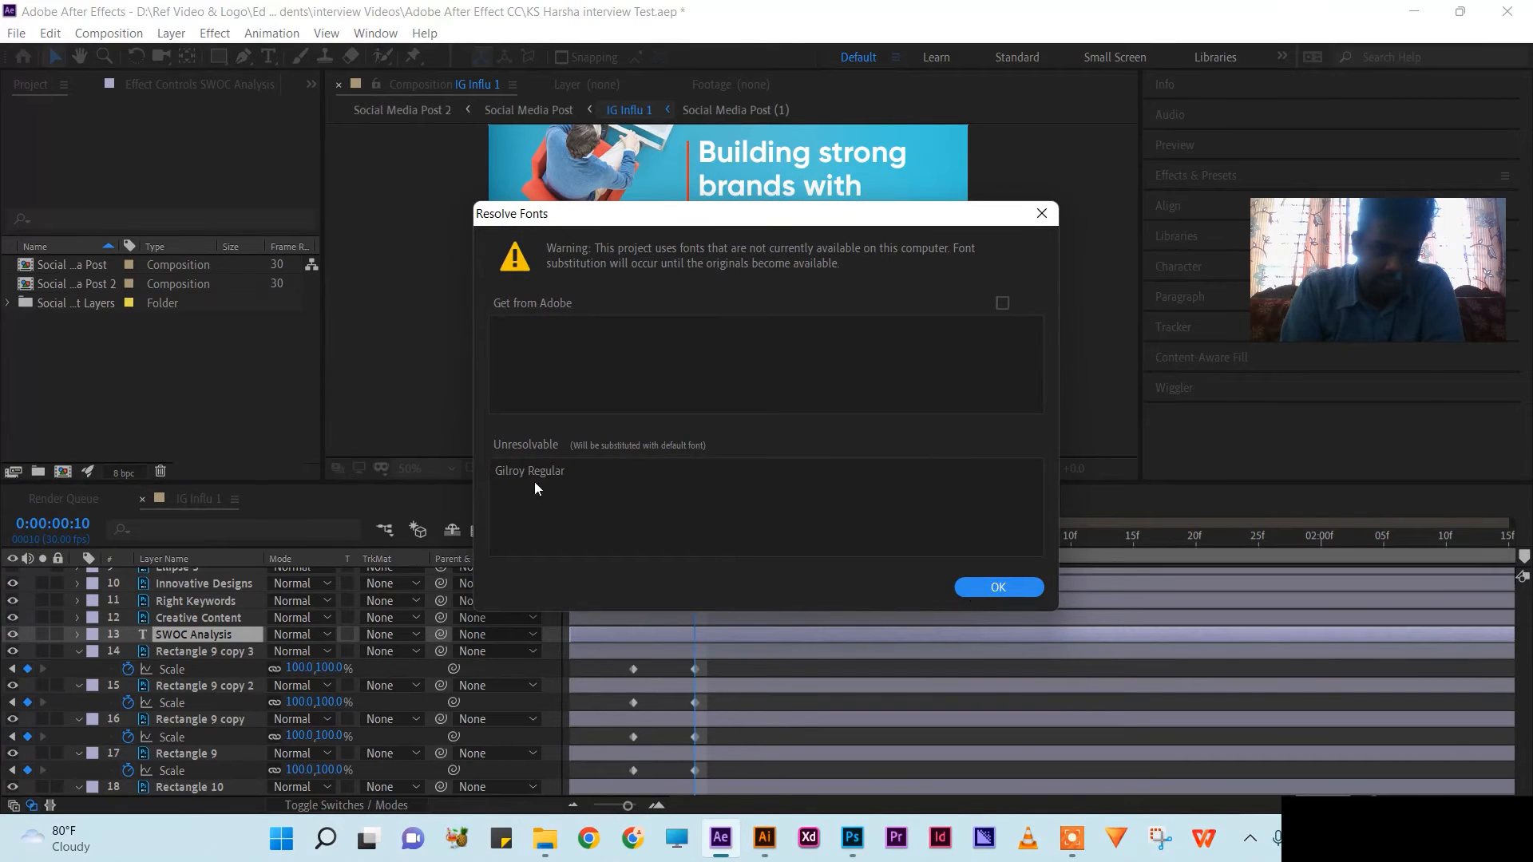
left_click(998, 588)
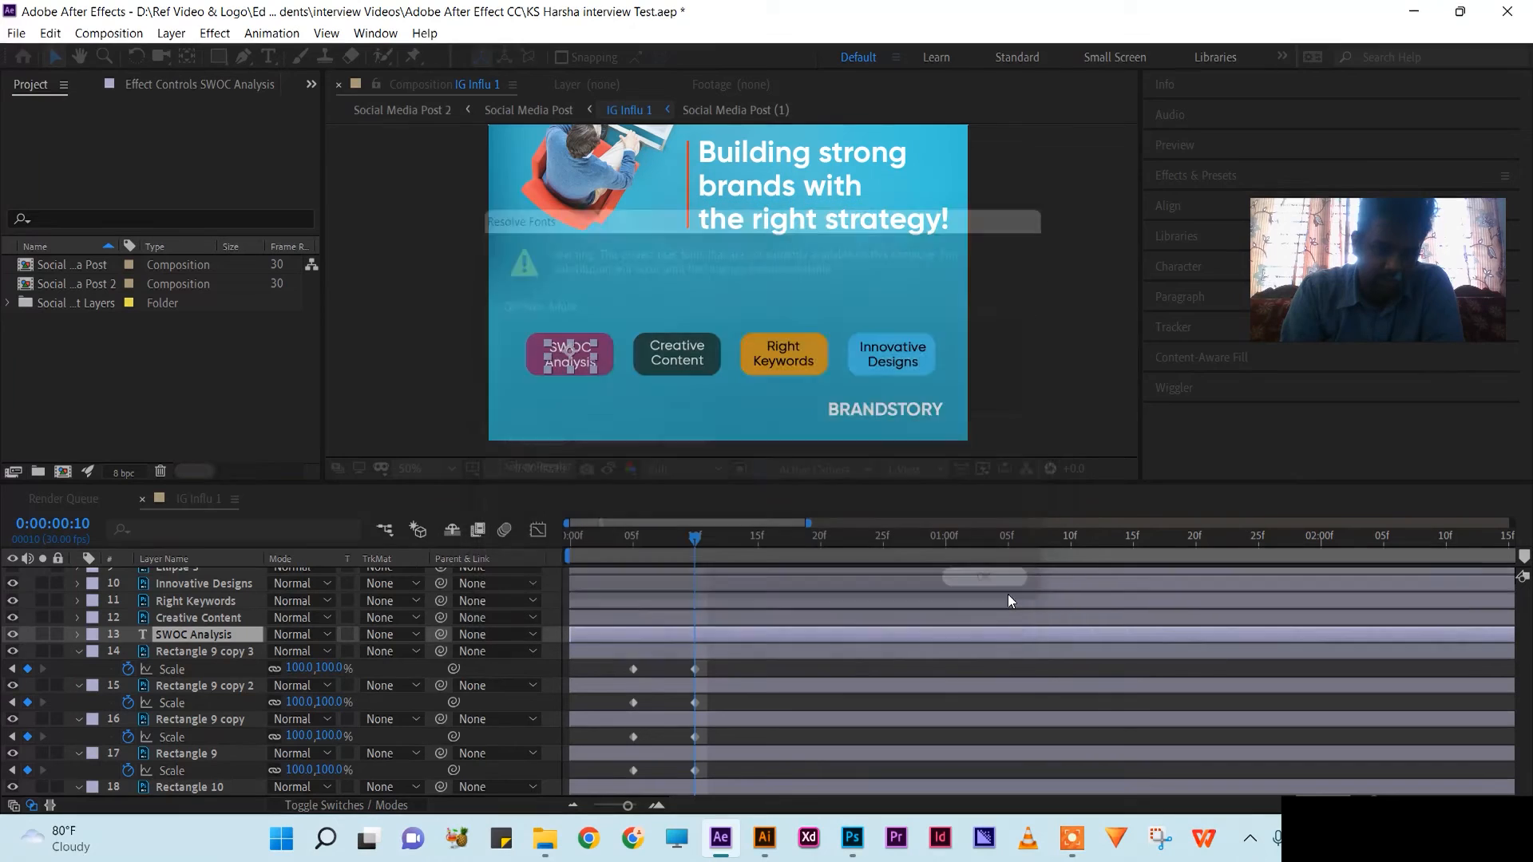
Step: Convert the Creative Content, Right Keywords and Innovative Designs layers to editable text, accepting substitution of the missing Gilroy Regular font
left_click(207, 620)
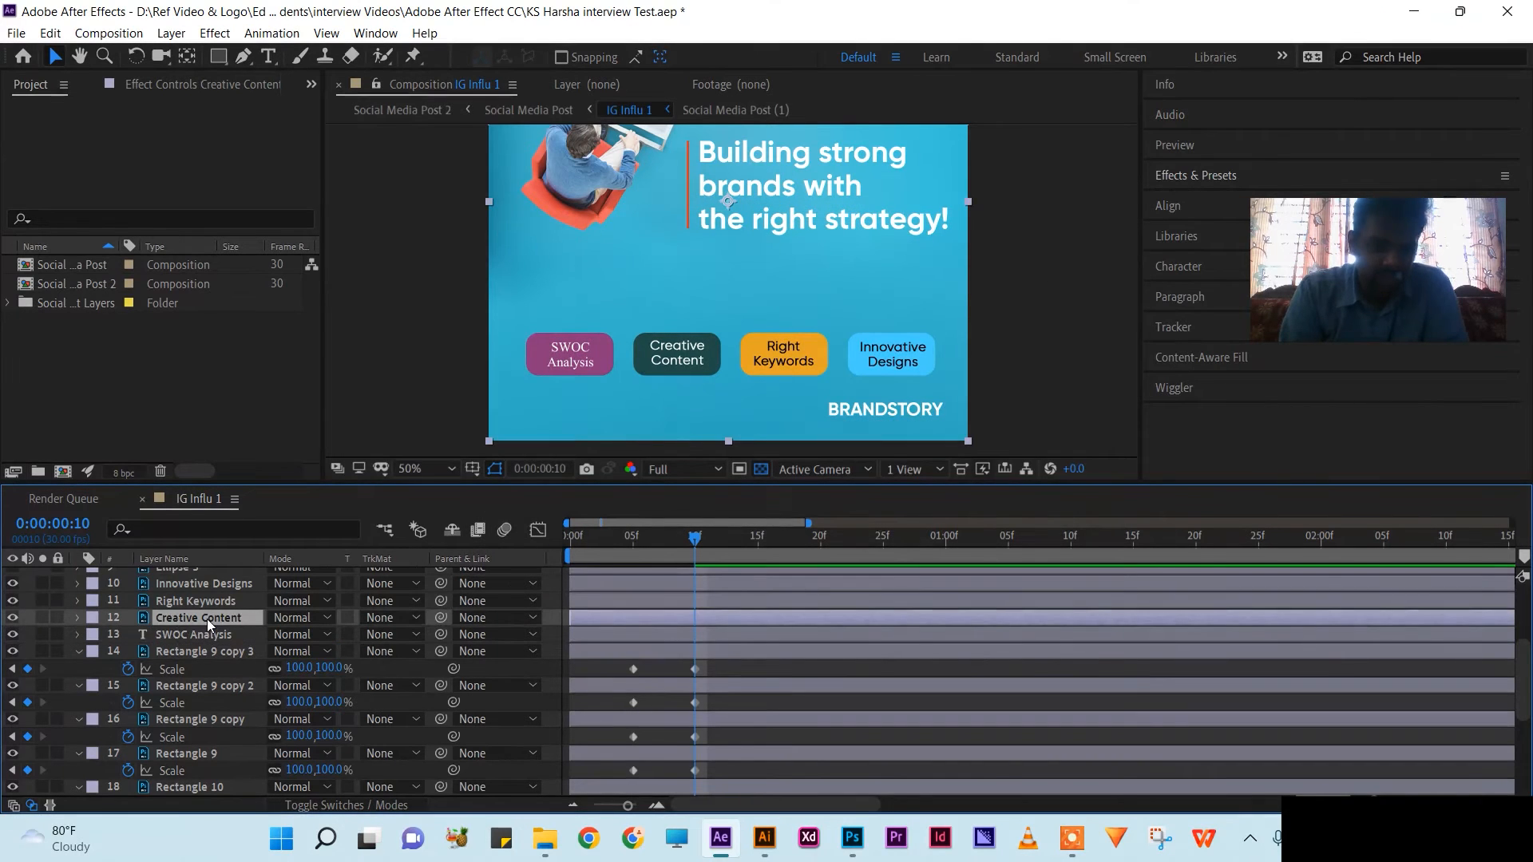
scroll(207, 620, "up", 2)
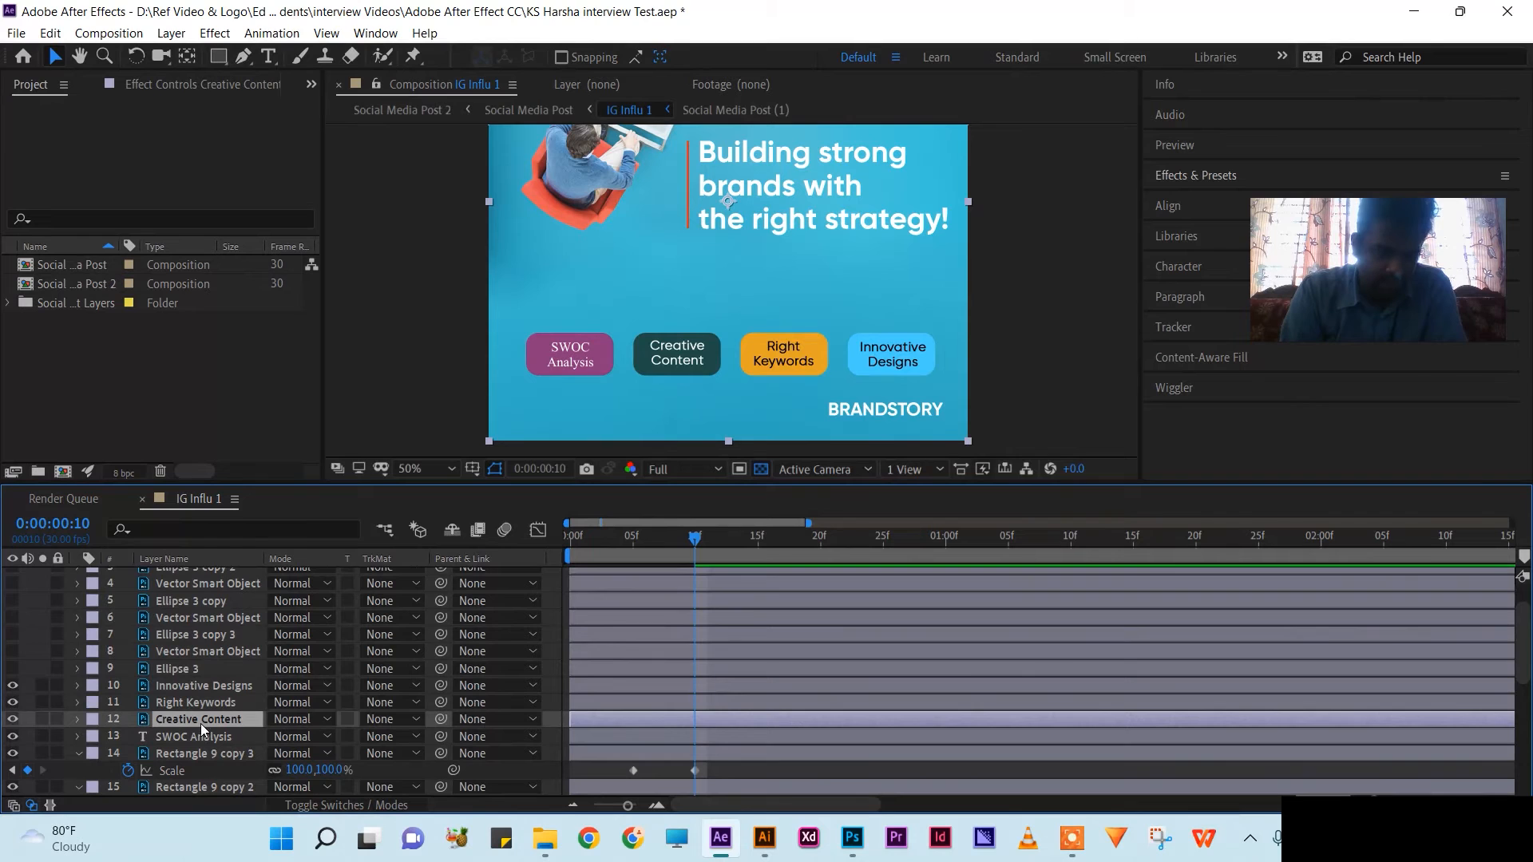
left_click(206, 701, "shift")
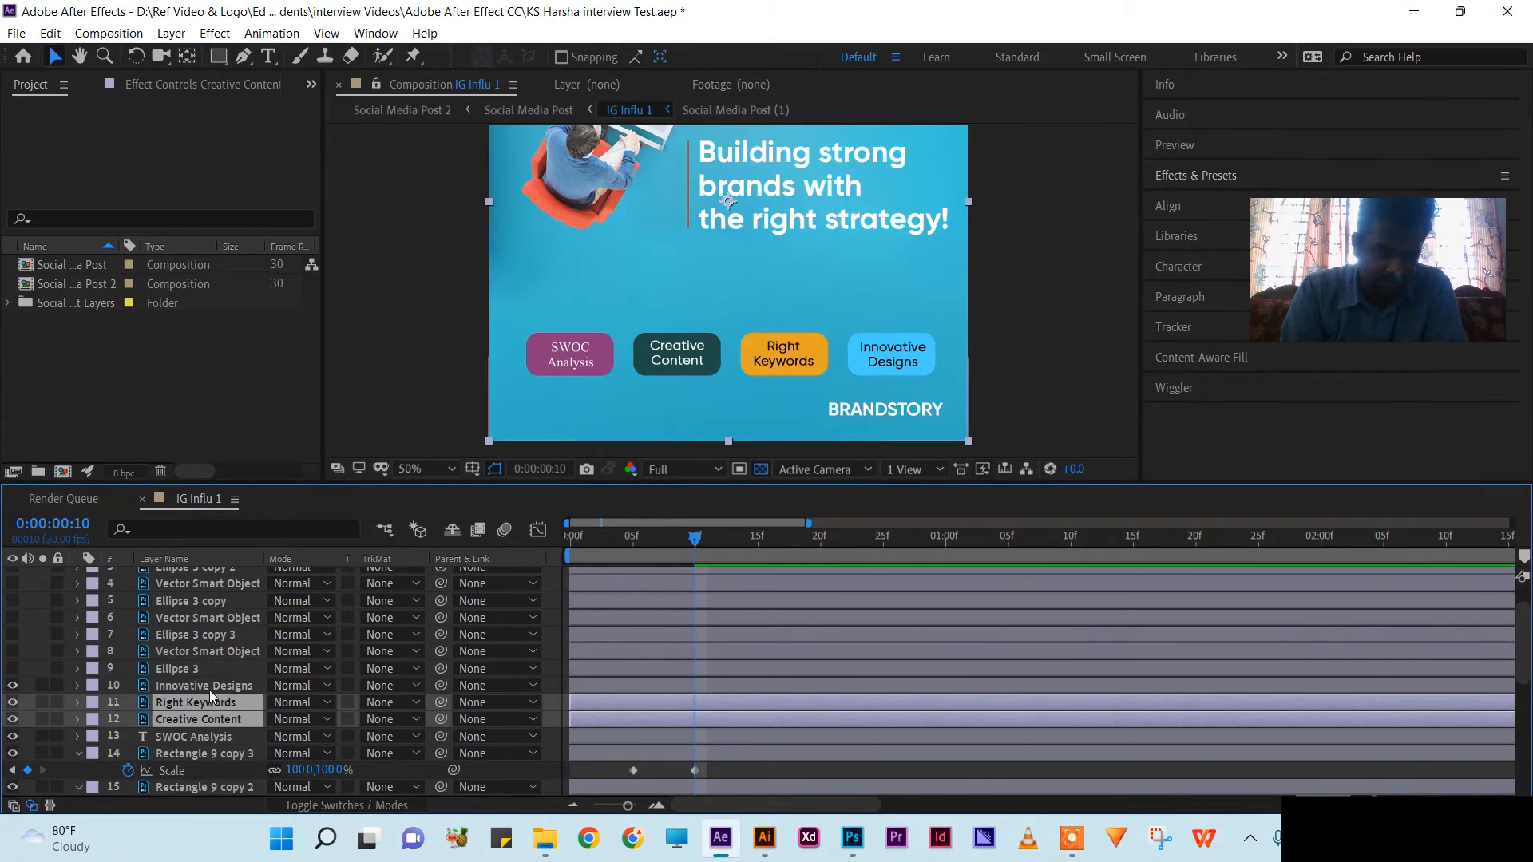
left_click(208, 686, "shift")
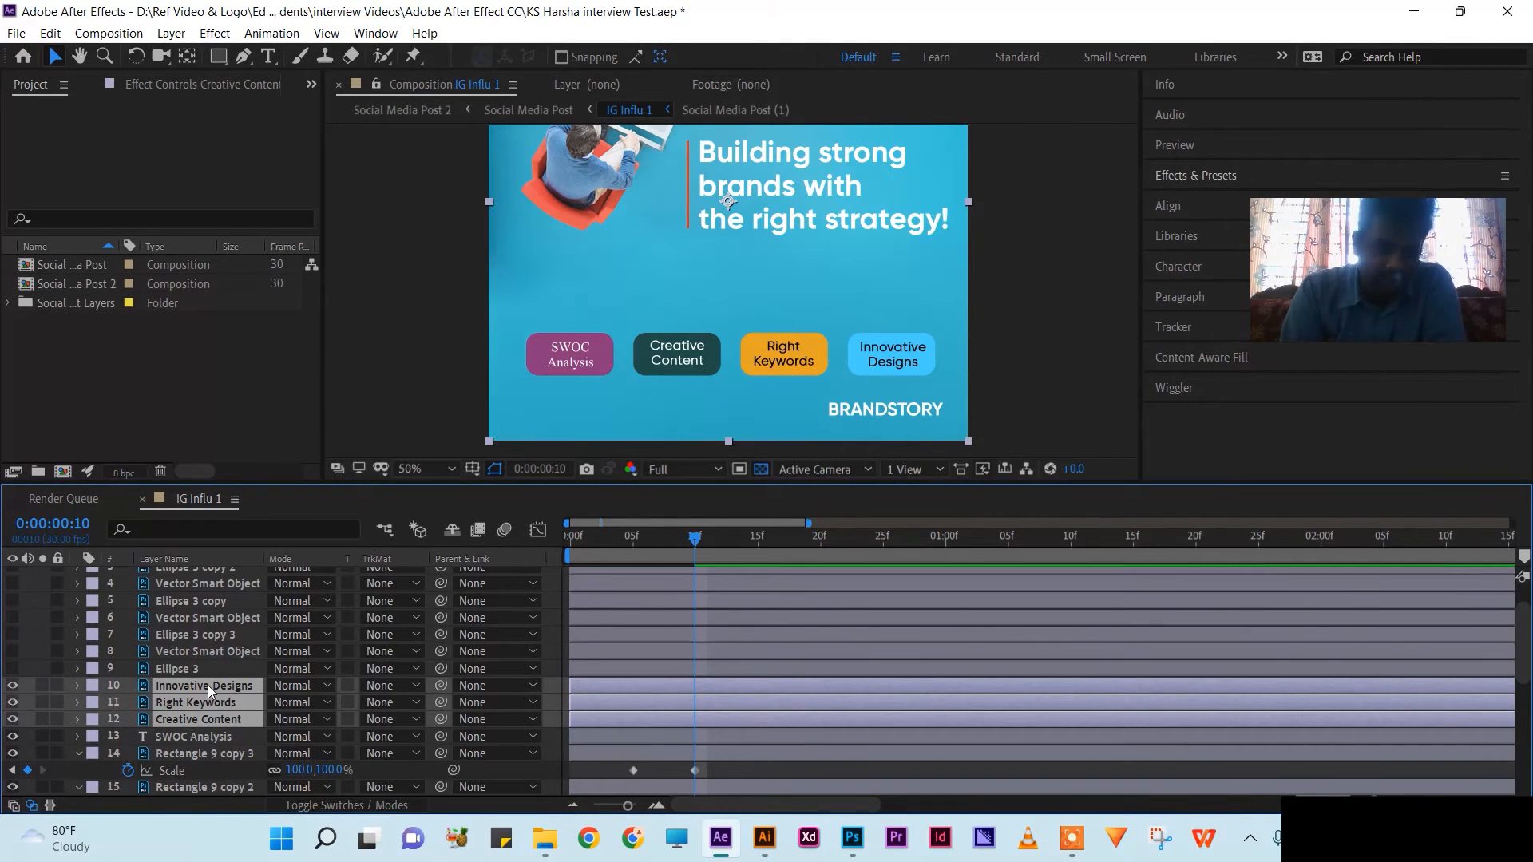
left_click(196, 702)
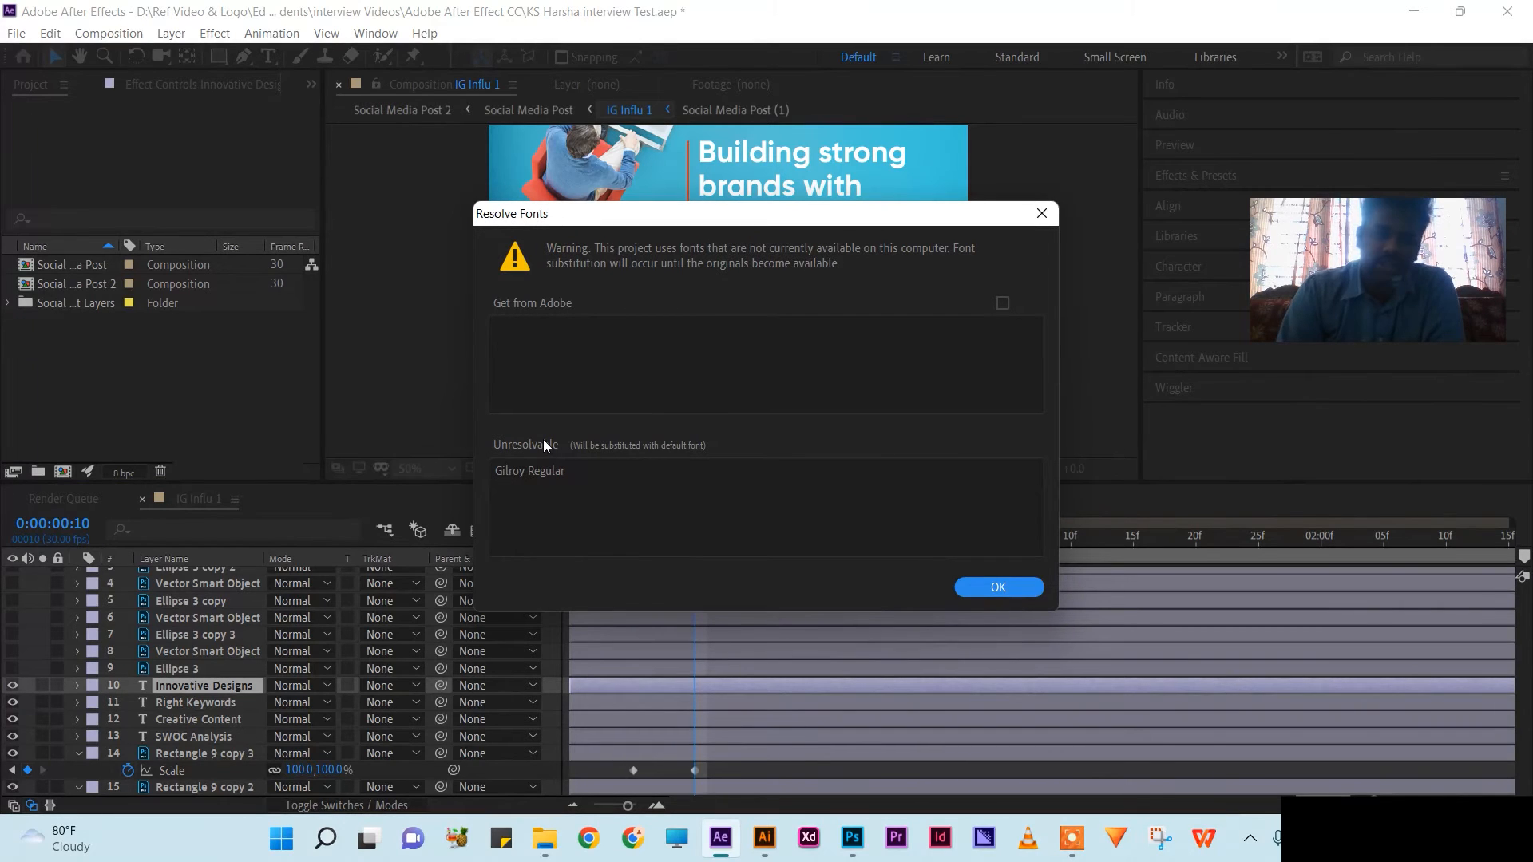
key("Return")
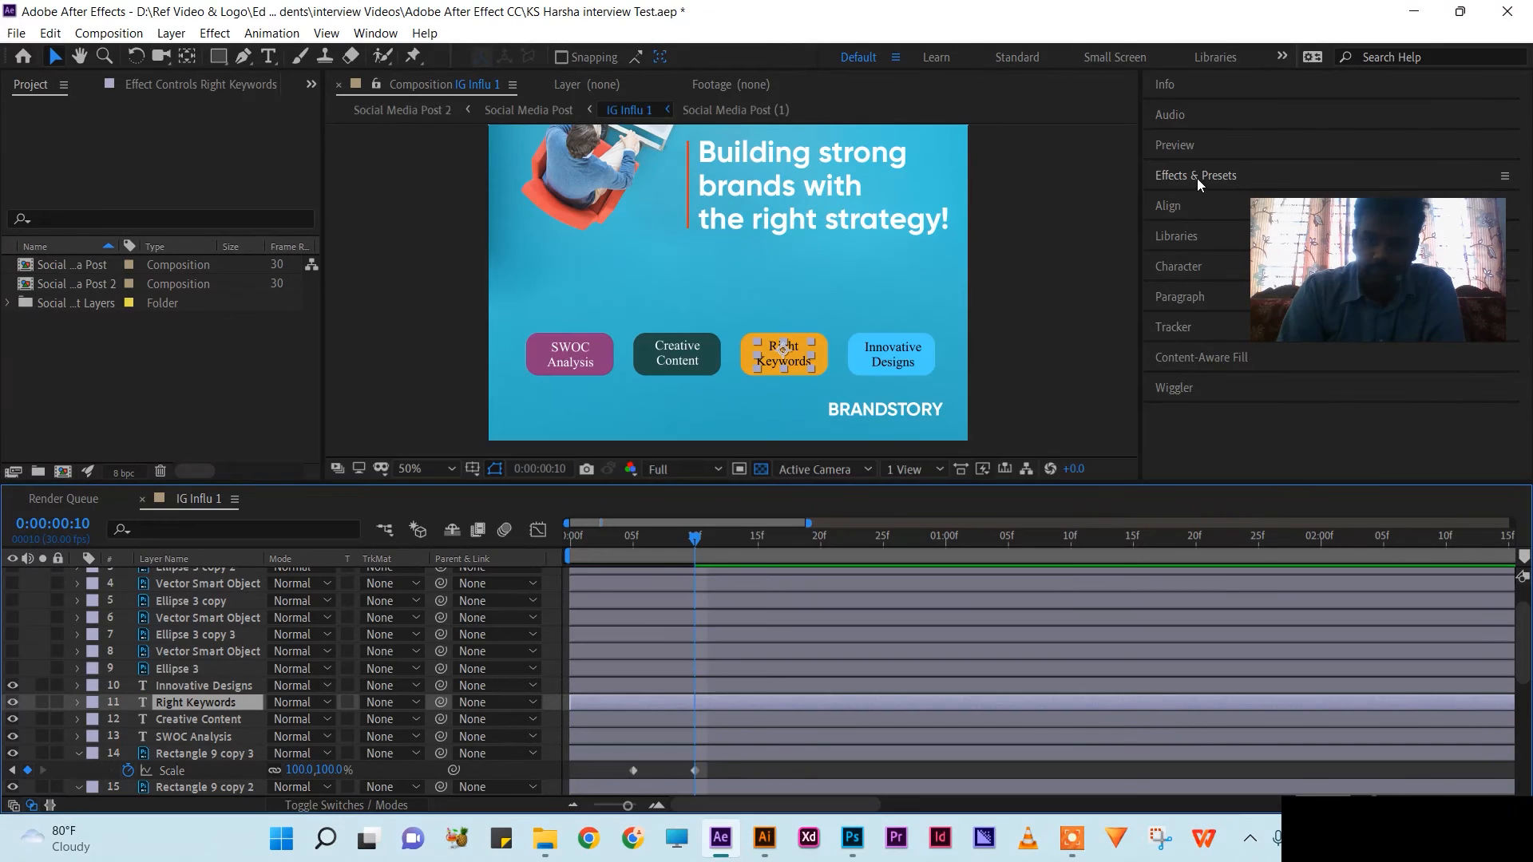
Step: Show the effects and presets again with a wider view to the canvas, and expand the 3D Text presets
left_click(1196, 177)
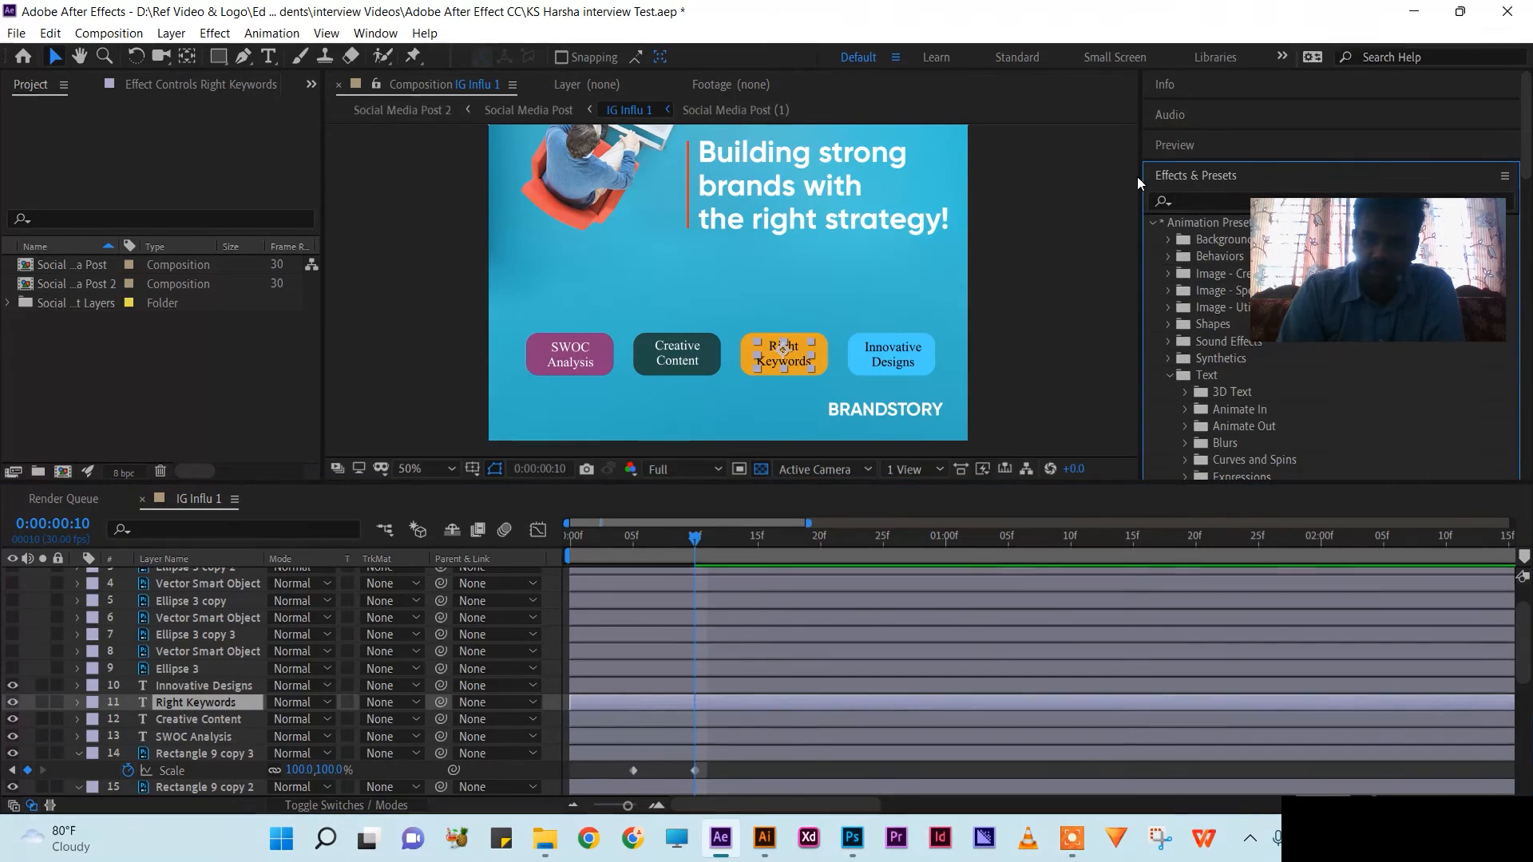
left_click_drag(1140, 178, 1278, 183)
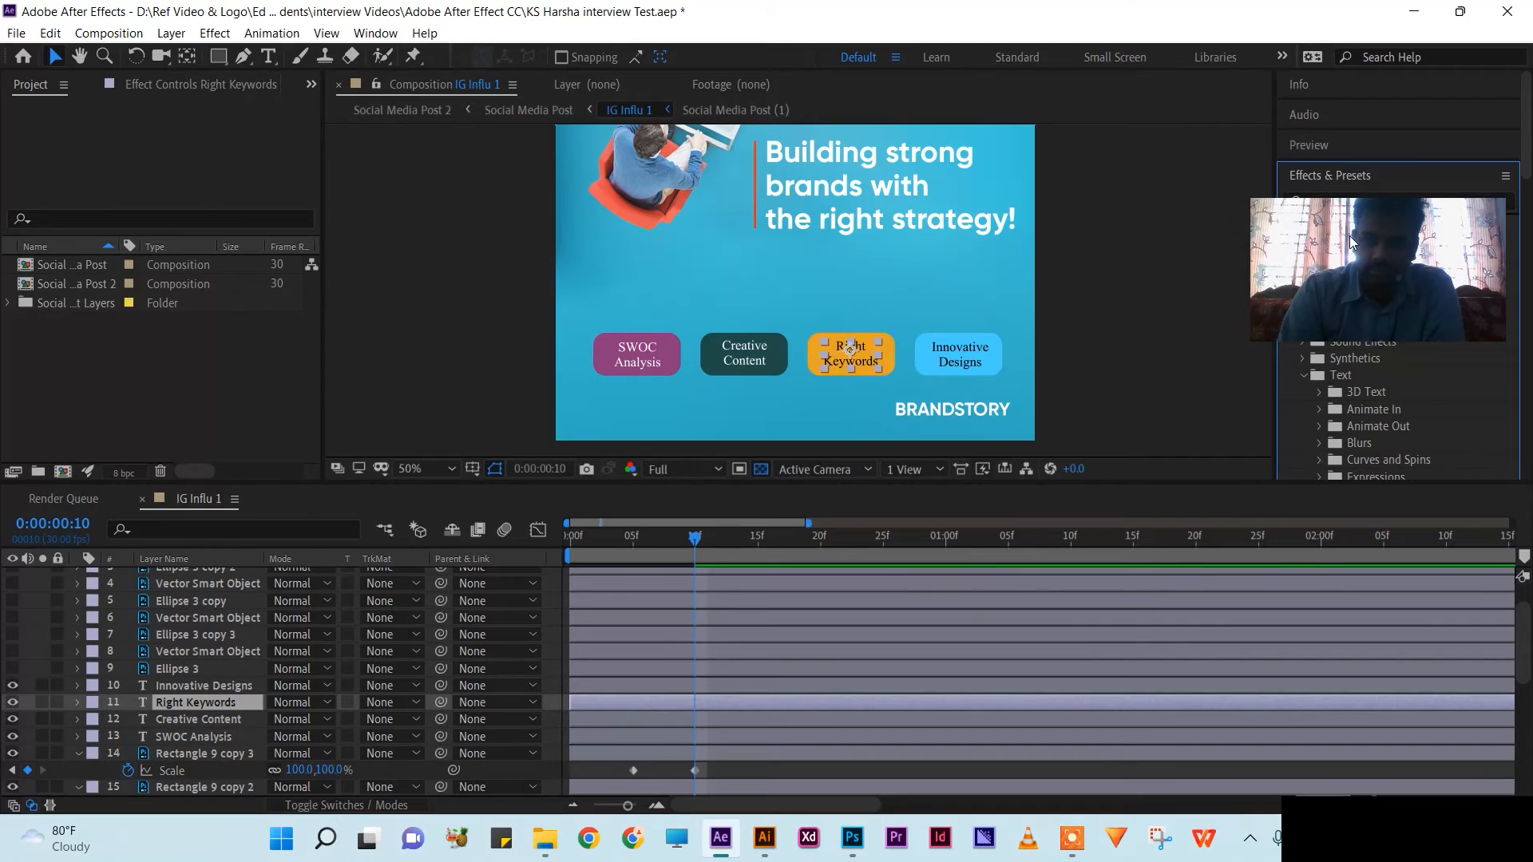
left_click(1319, 394)
scroll(1367, 423, "down", 2)
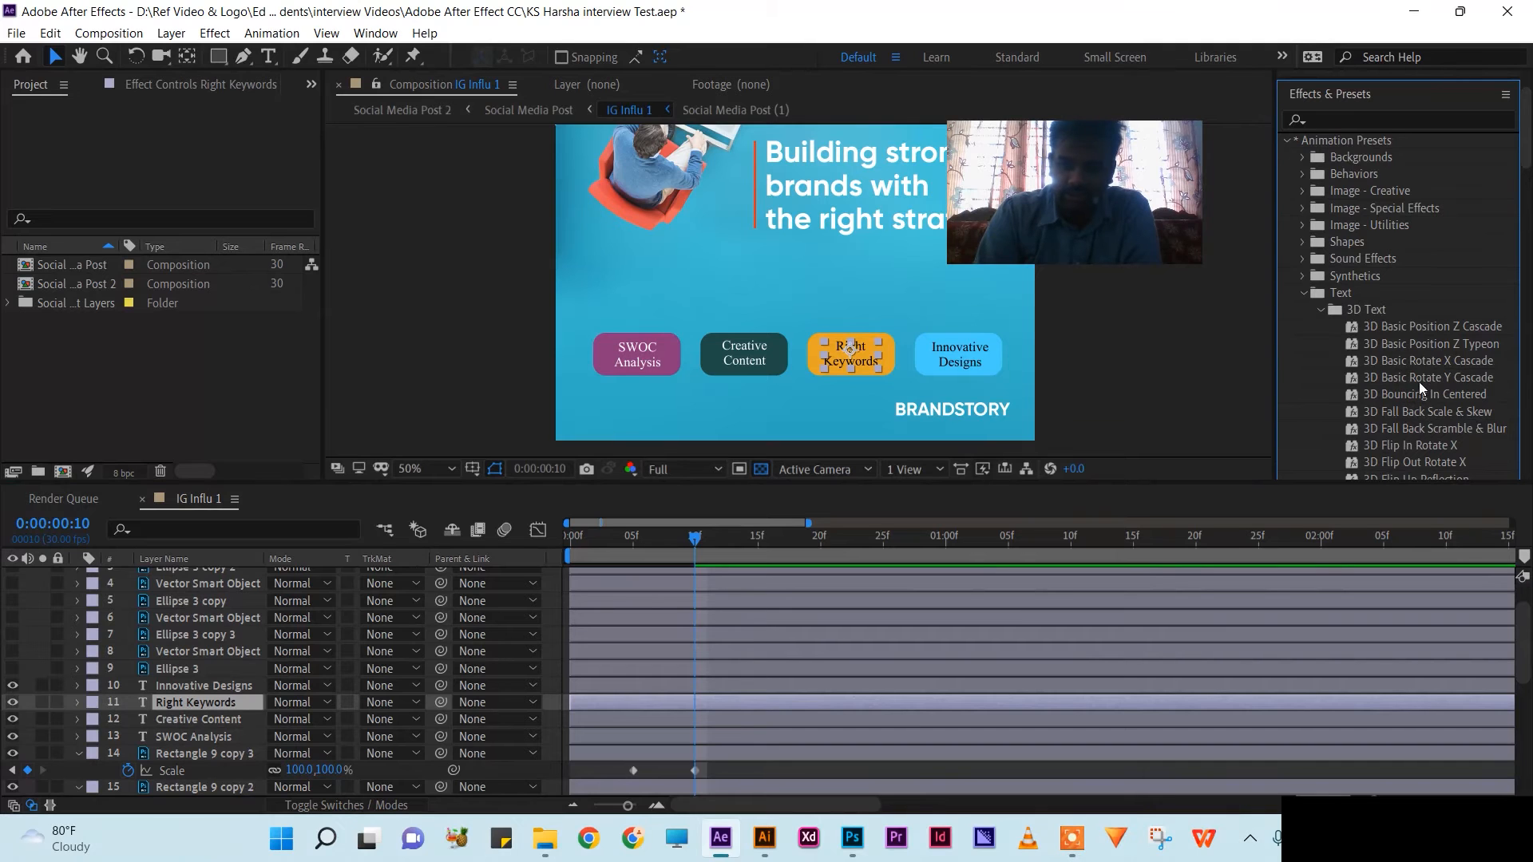
Step: Try the 3D Basic Rotate Y Cascade preset on the SWOC Analysis layer and reveal its keyframes
left_click_drag(1419, 380, 207, 736)
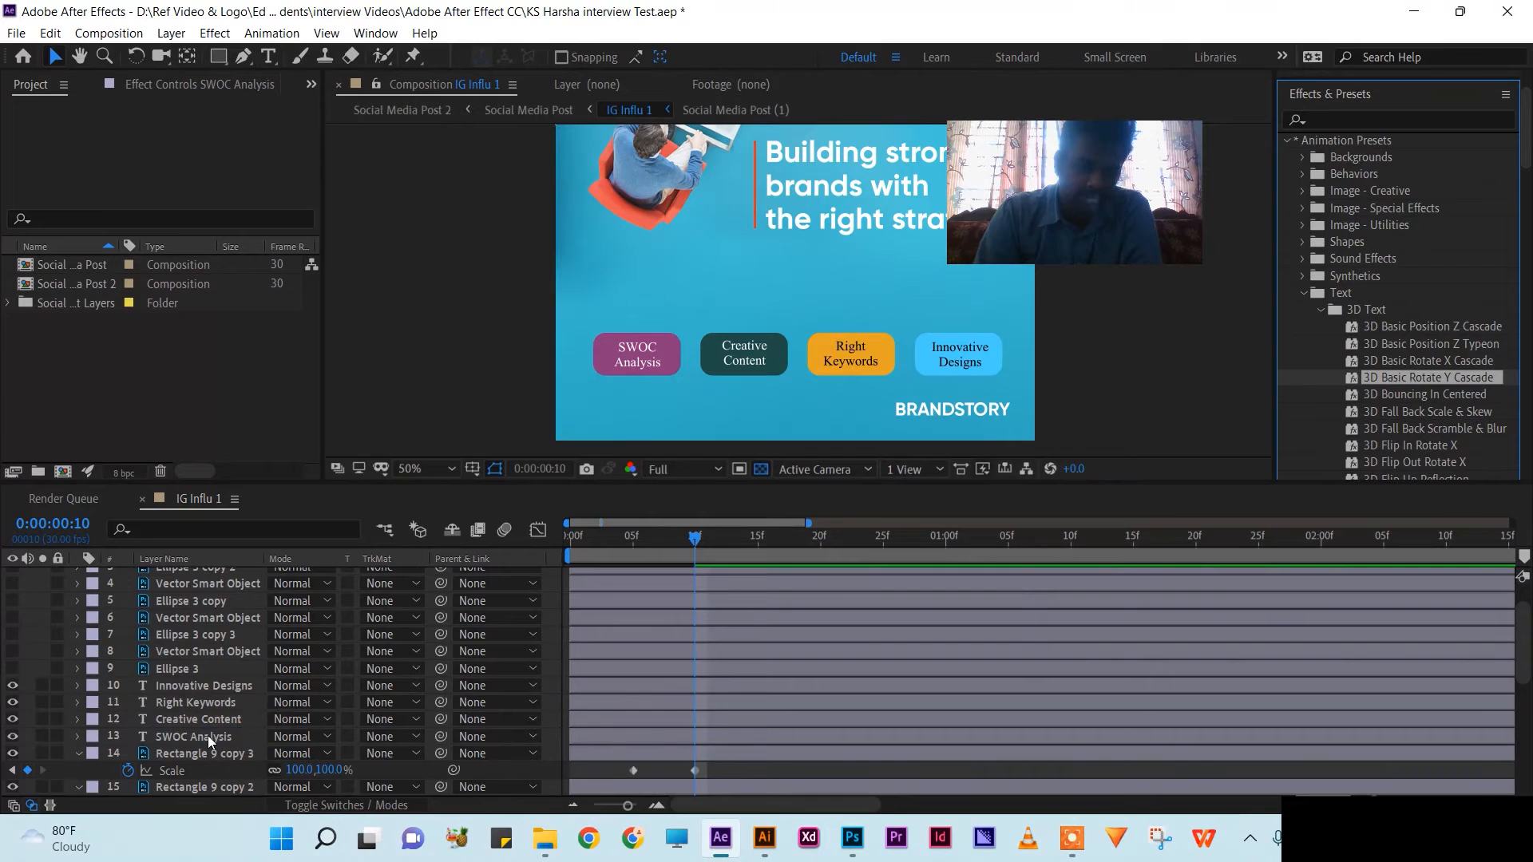
scroll(774, 717, "down", 2)
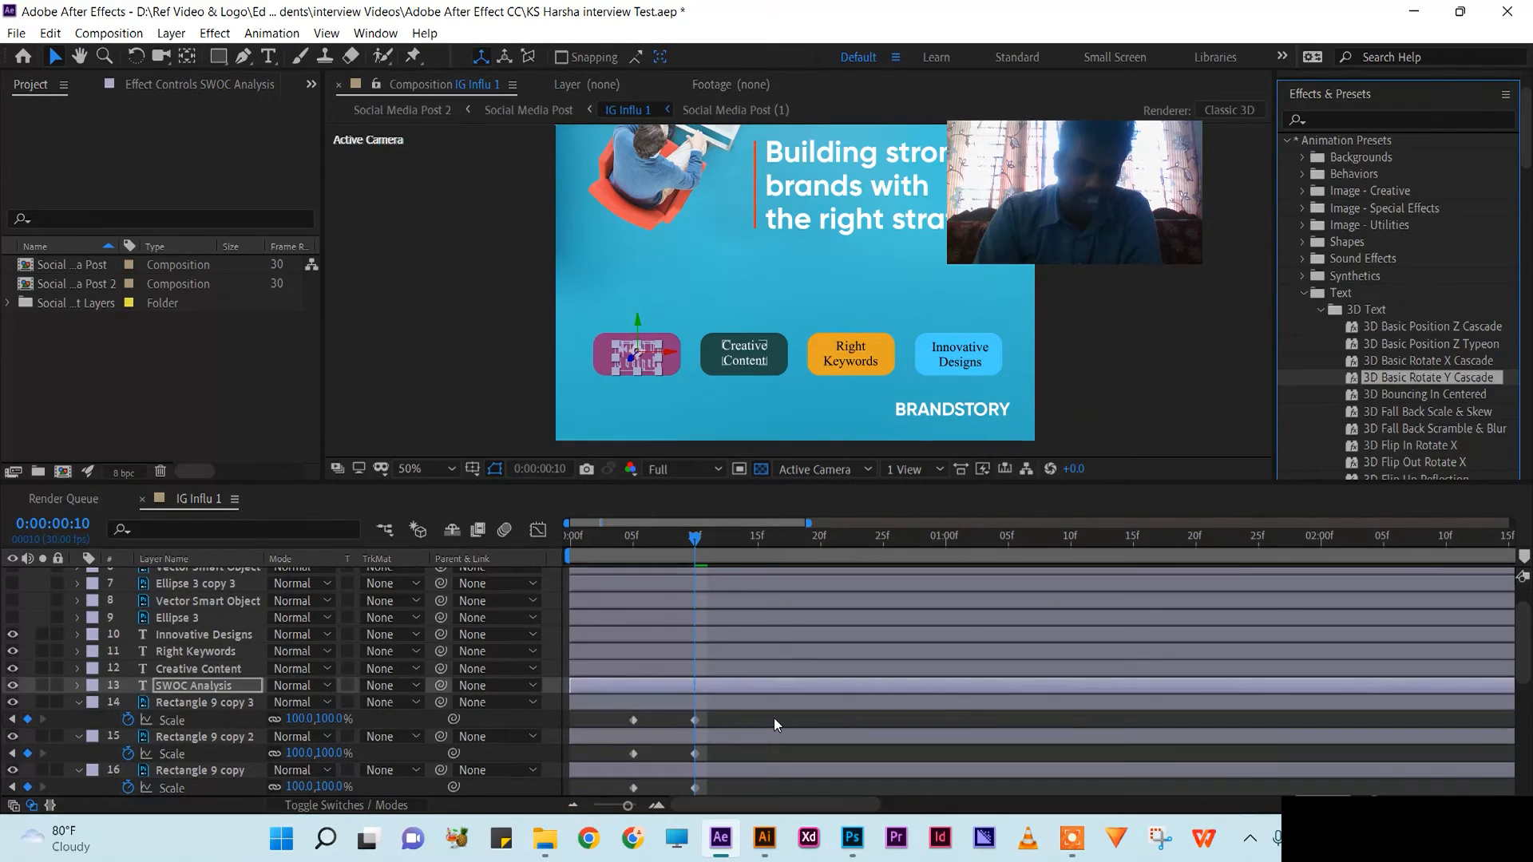
scroll(774, 717, "down", 3)
scroll(324, 663, "up", 2)
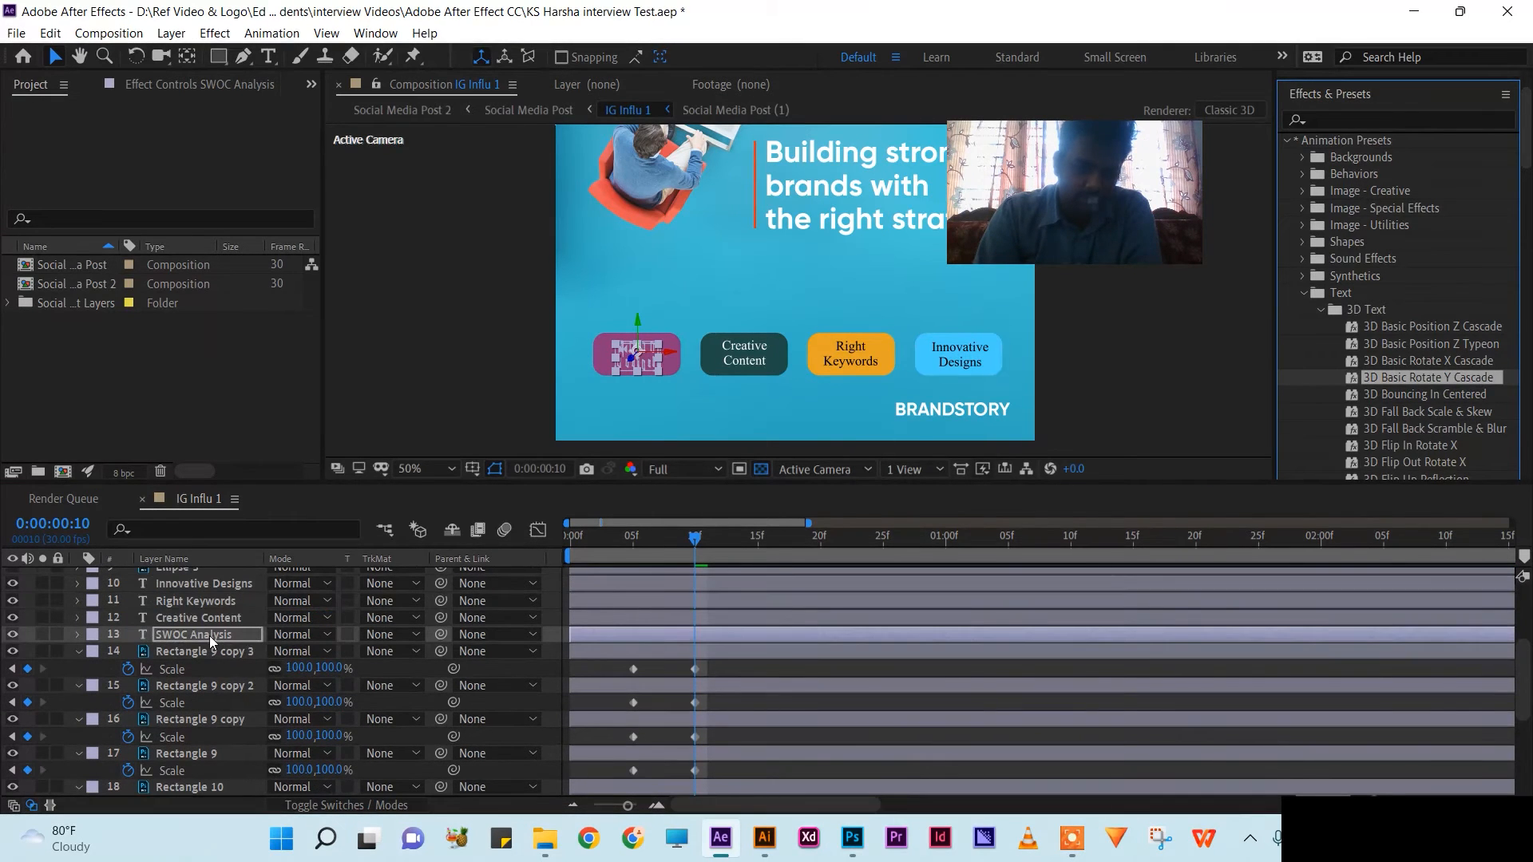
left_click(209, 635)
key("u")
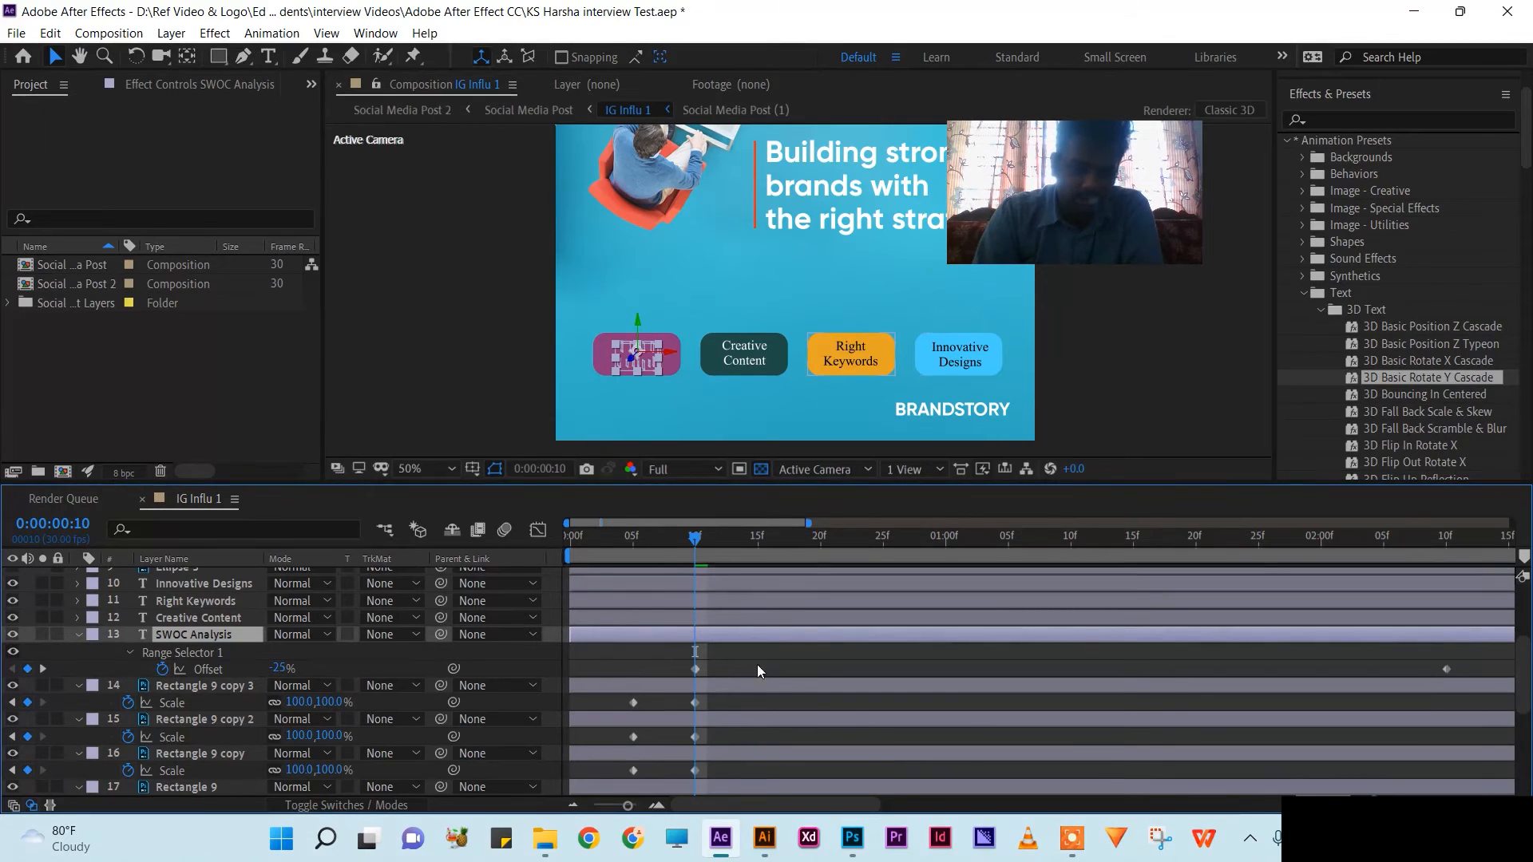
Step: Scrub through the SWOC Analysis text animation between frames 10 and 15, and undo the 3D Basic Rotate Y Cascade preset
left_click_drag(703, 540, 755, 548)
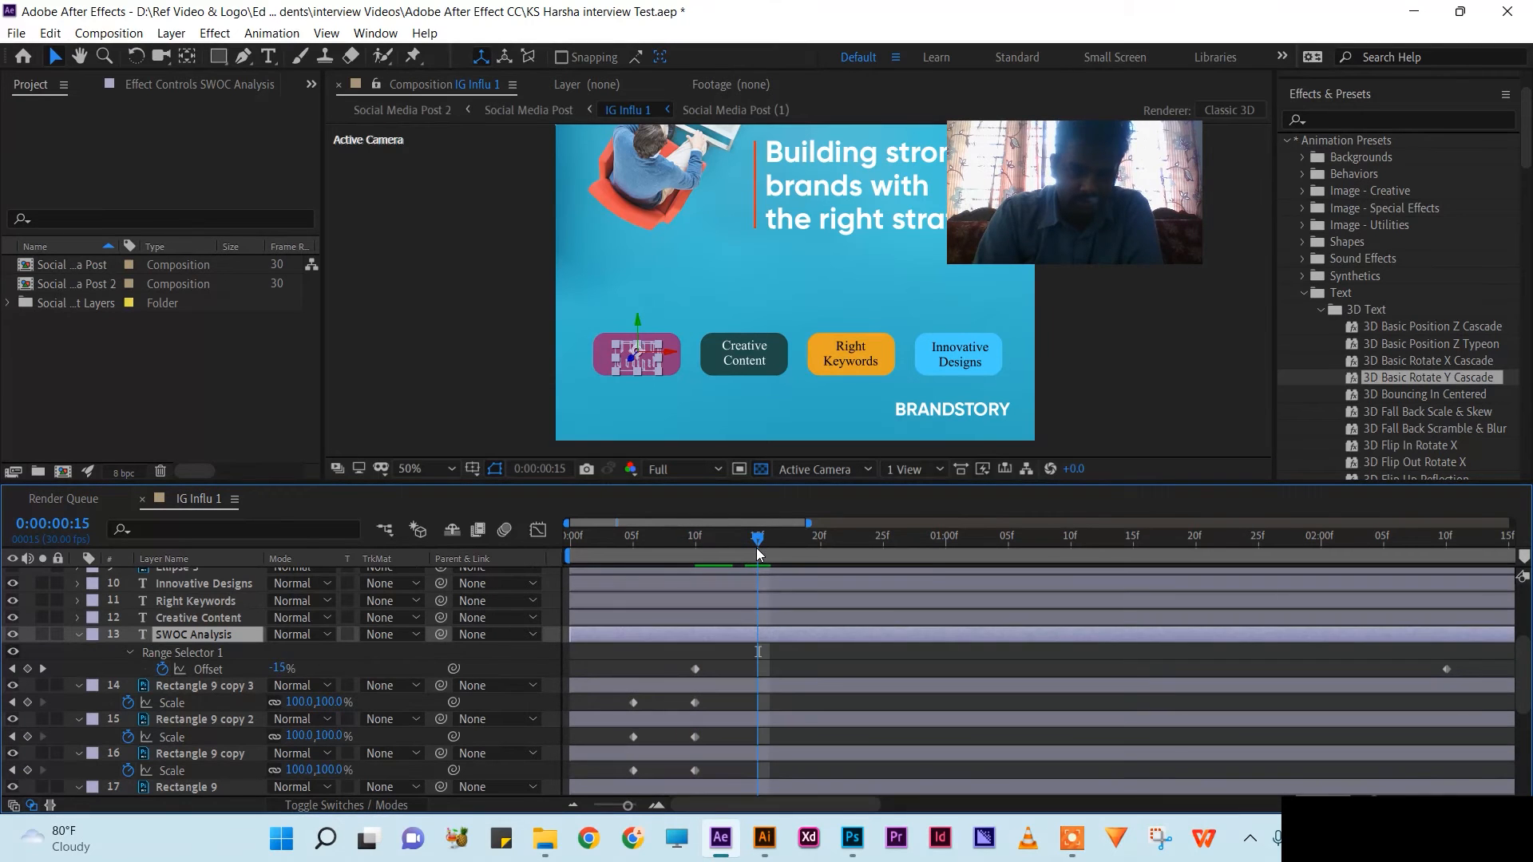
left_click(805, 680)
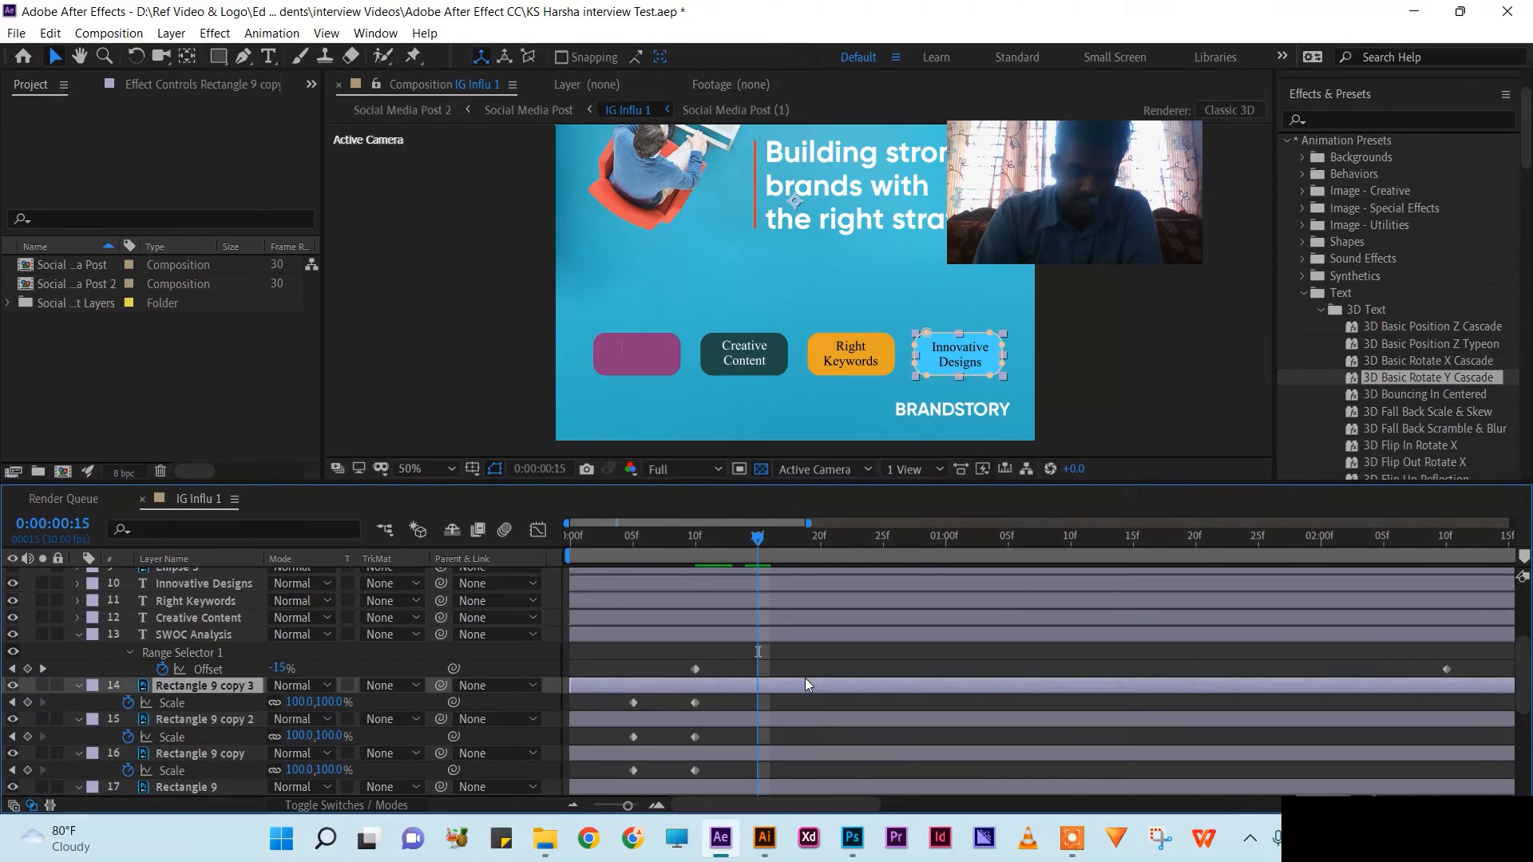
left_click_drag(691, 546, 725, 544)
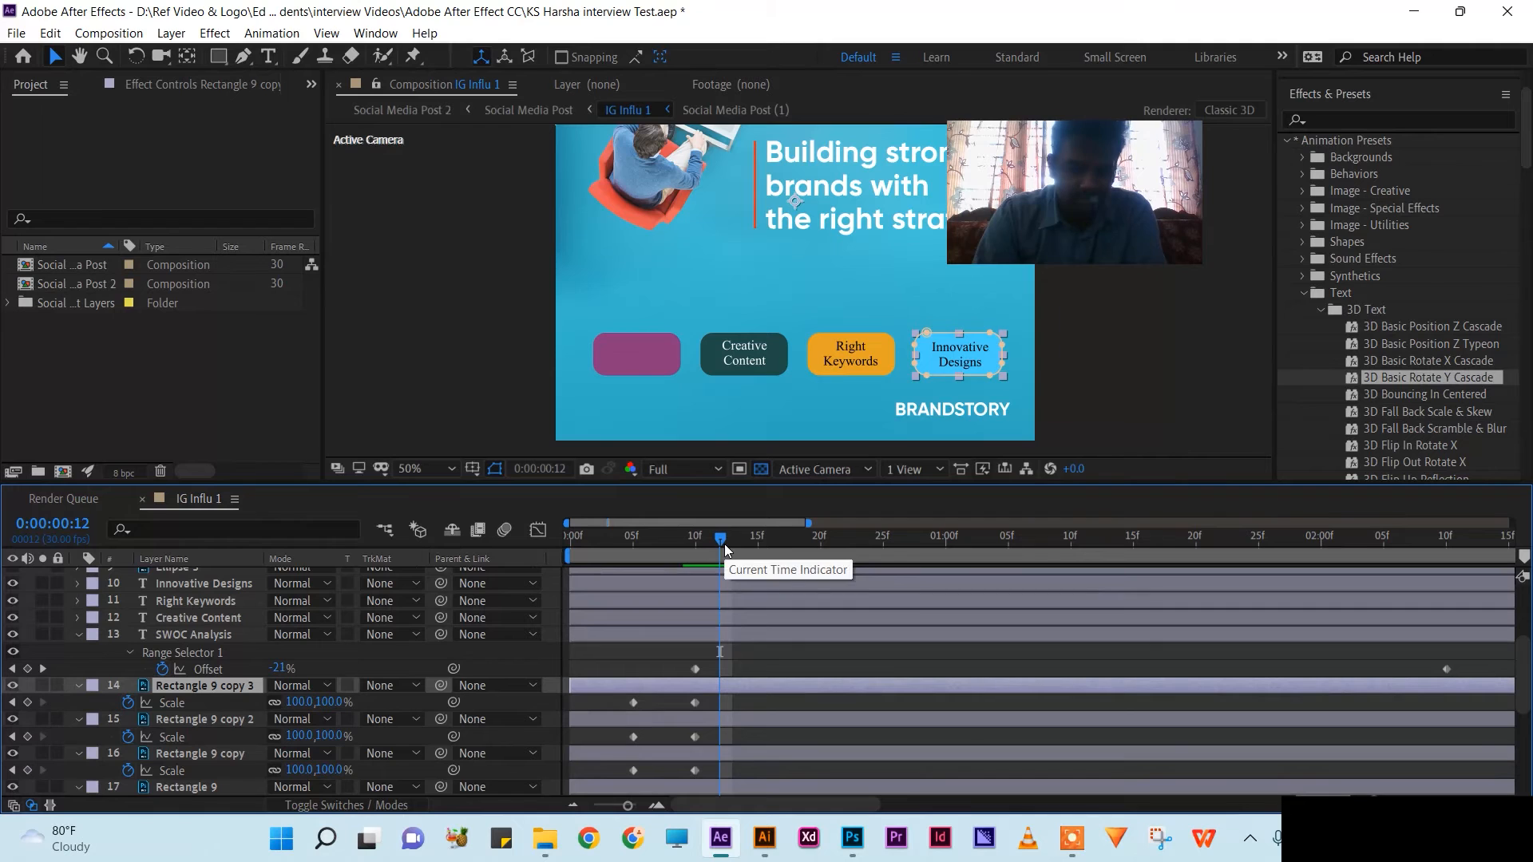
key("ctrl+z")
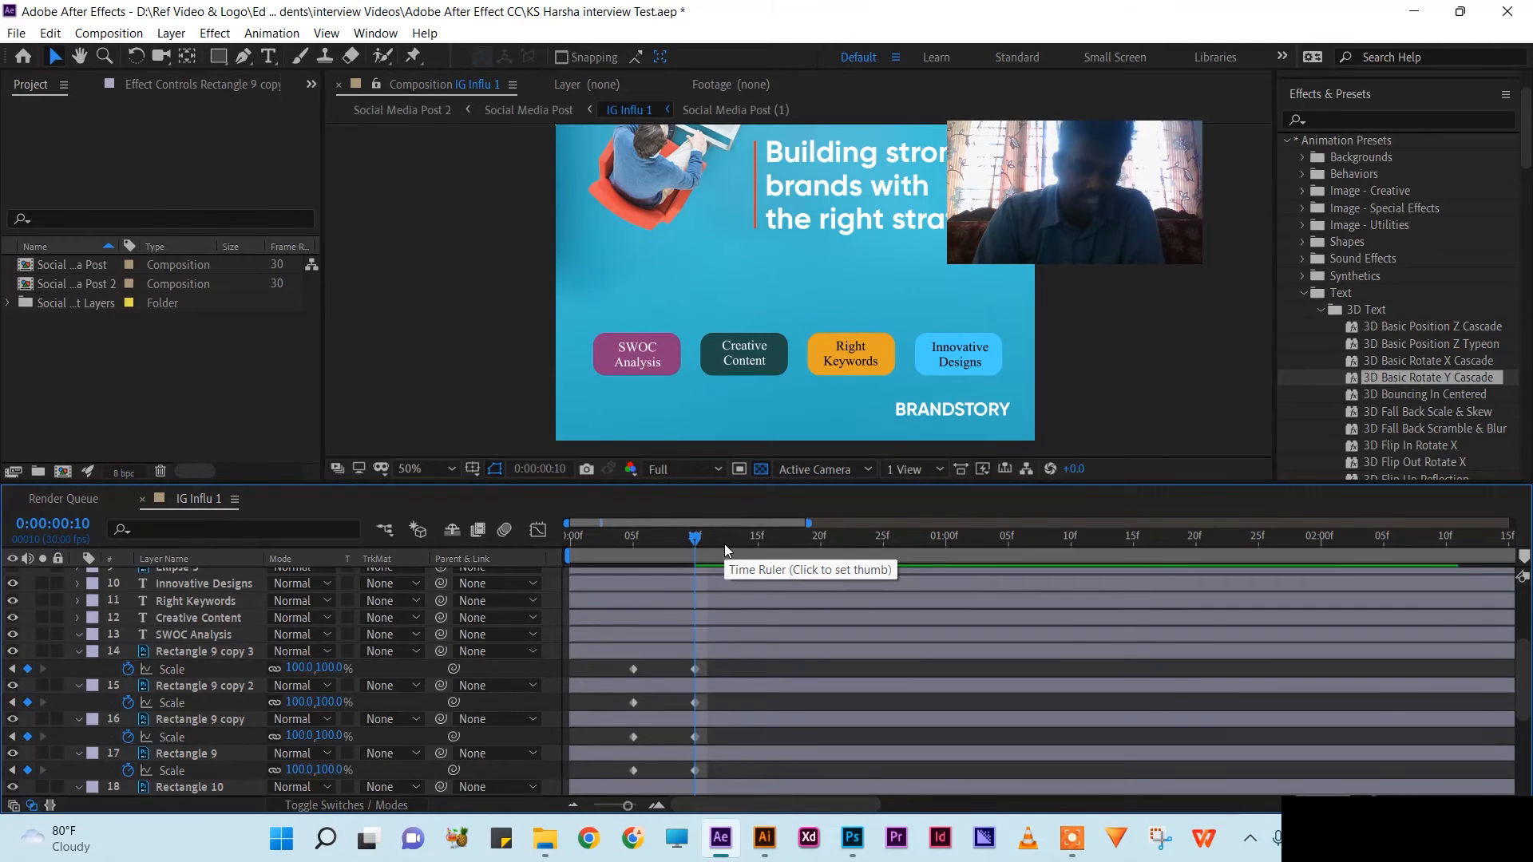
Step: Try the Center Spiral preset from the Animate In group on the SWOC Analysis layer and reveal its Rotation and Opacity keyframes
left_click(123, 641)
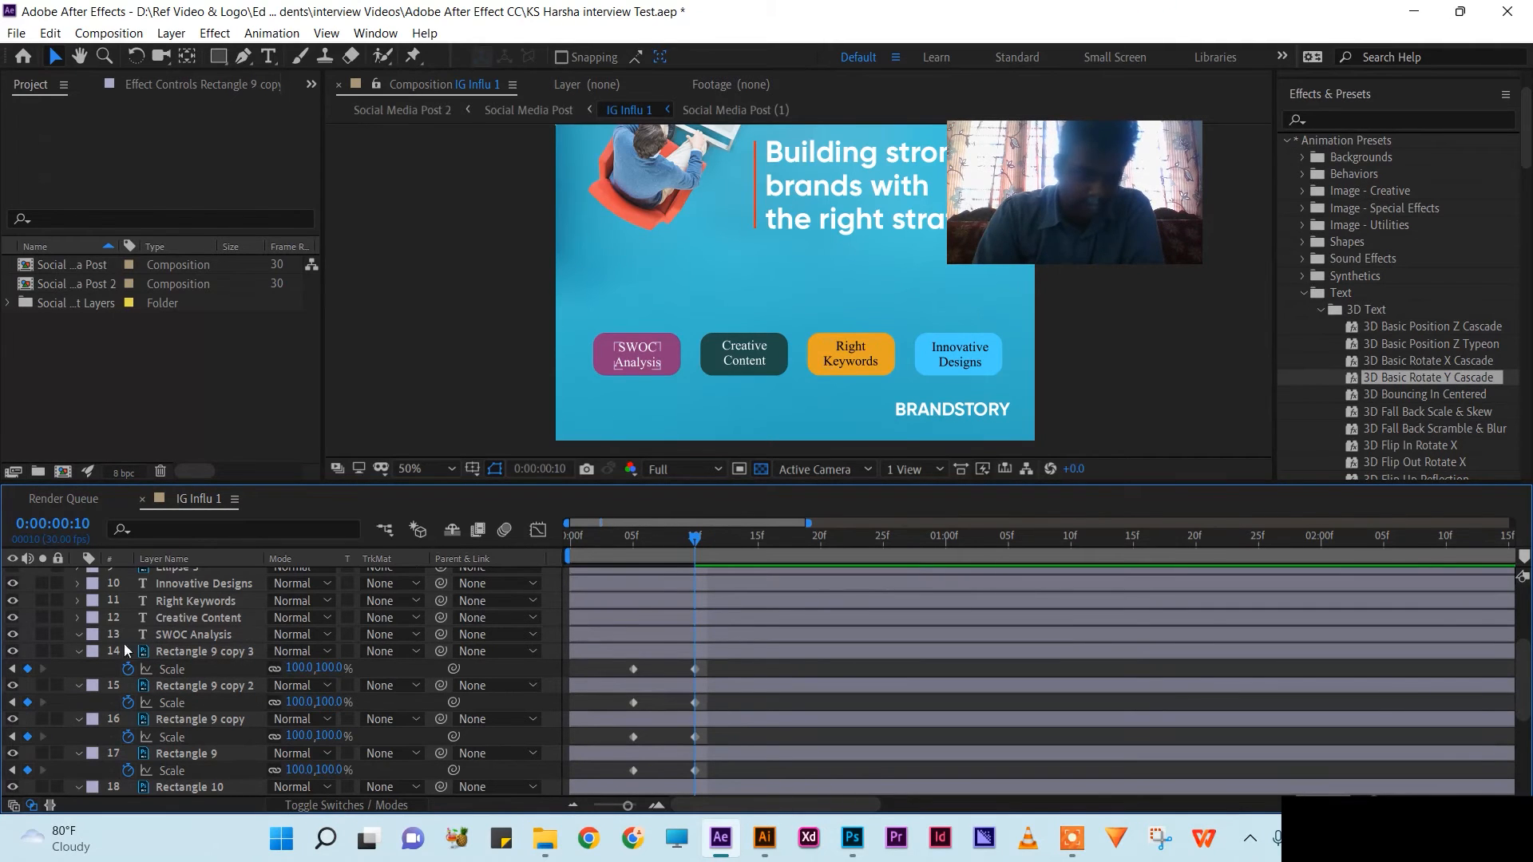
left_click(189, 636)
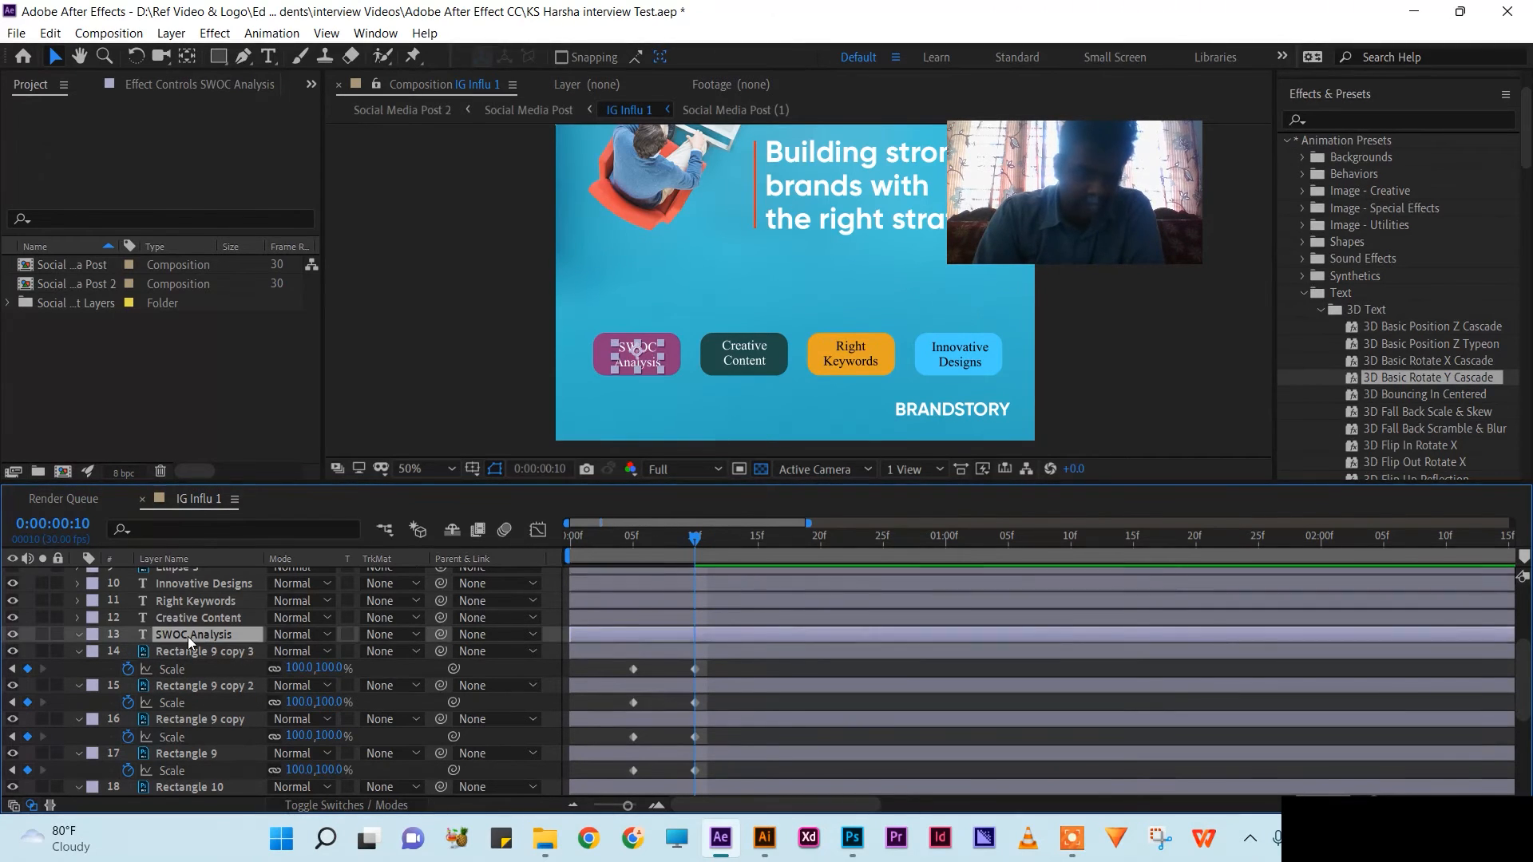
left_click(1320, 313)
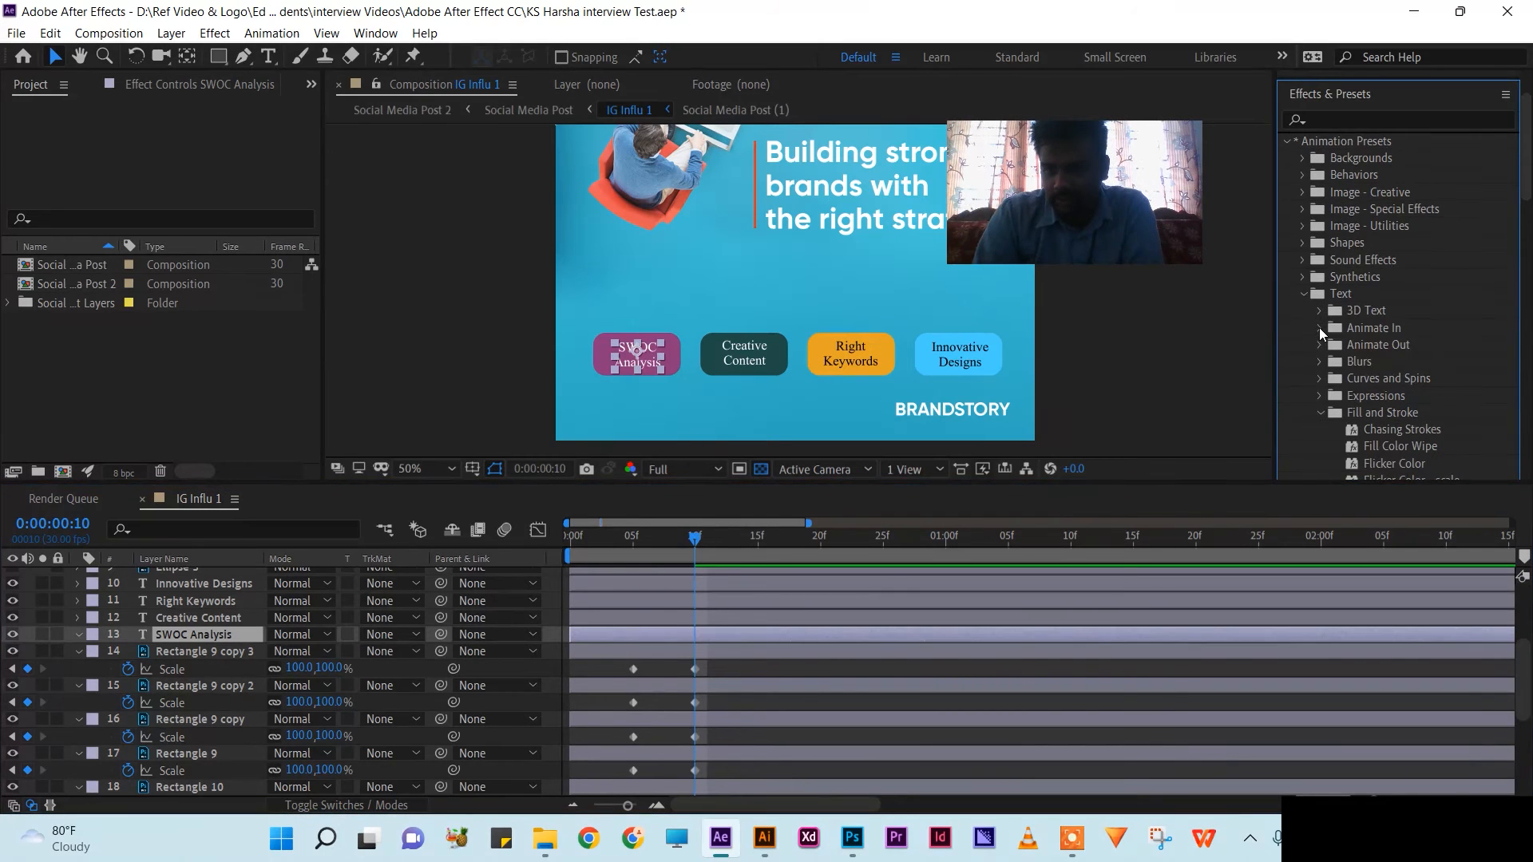
left_click(1319, 329)
left_click(1398, 349)
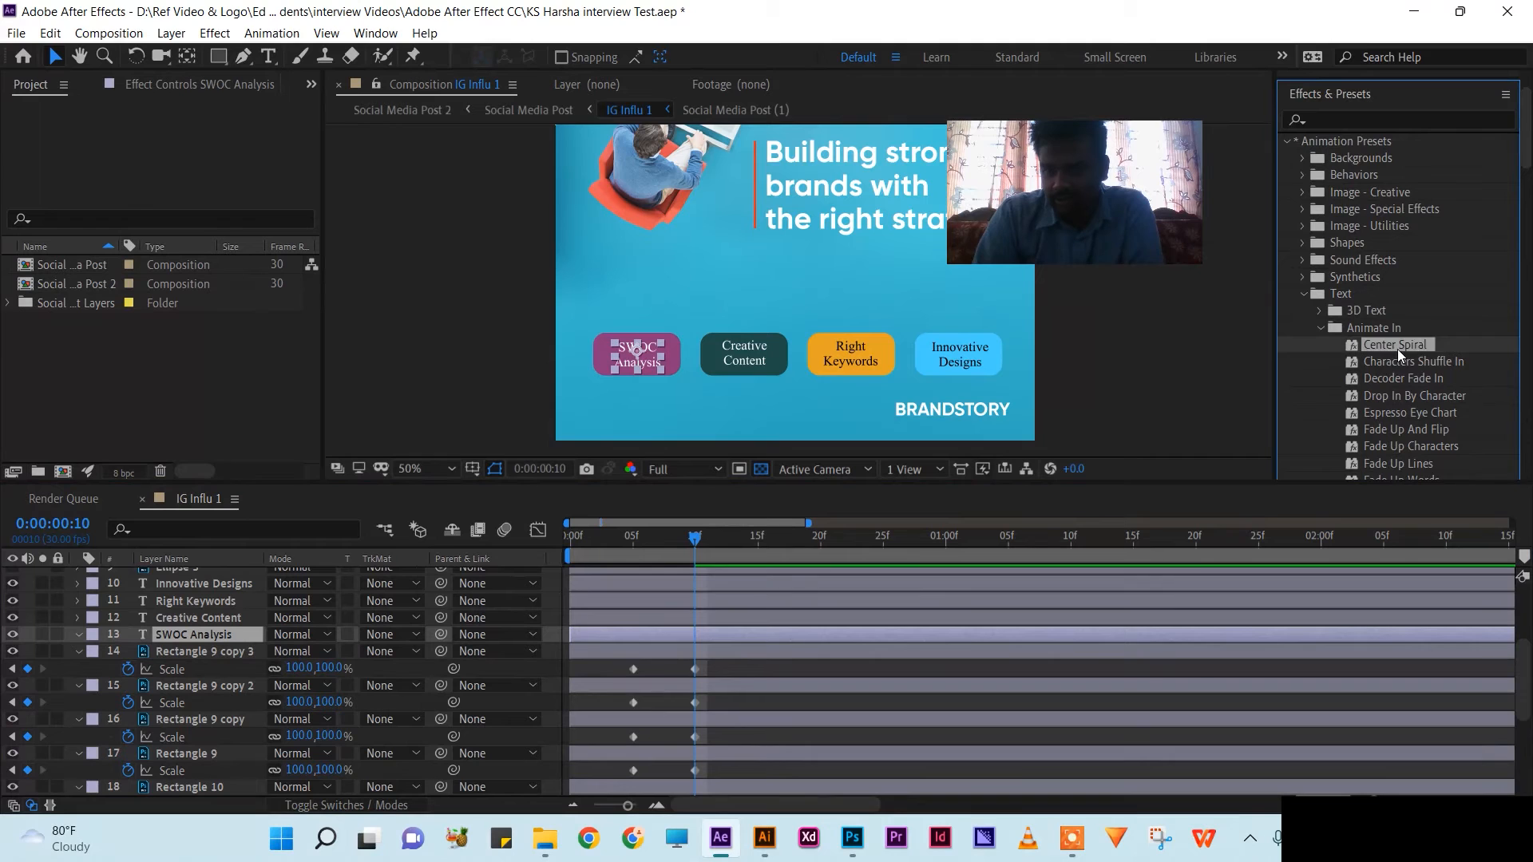
left_click_drag(1416, 339, 201, 631)
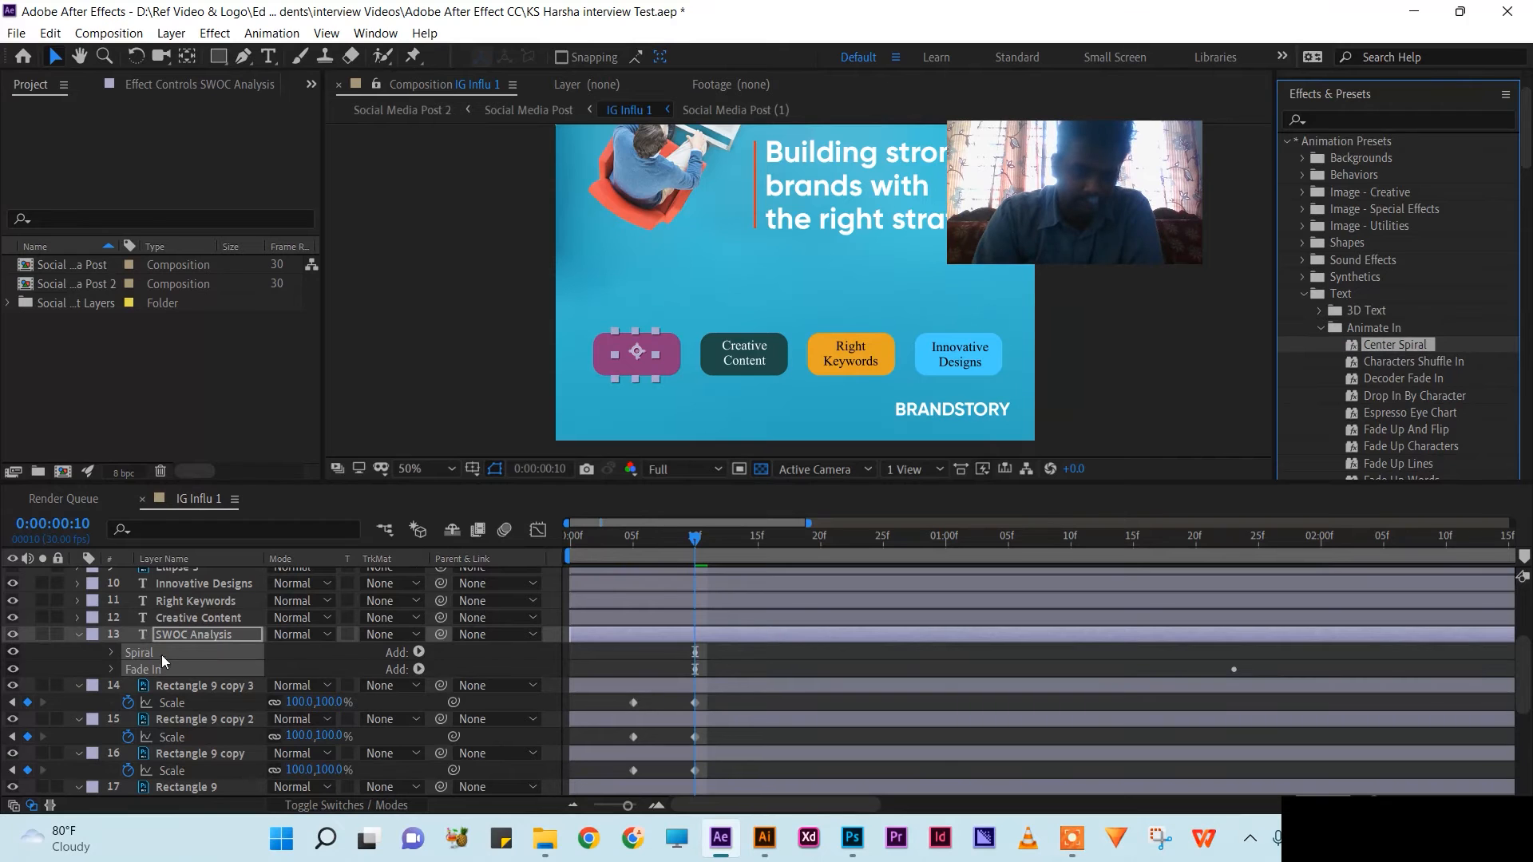
left_click(185, 634)
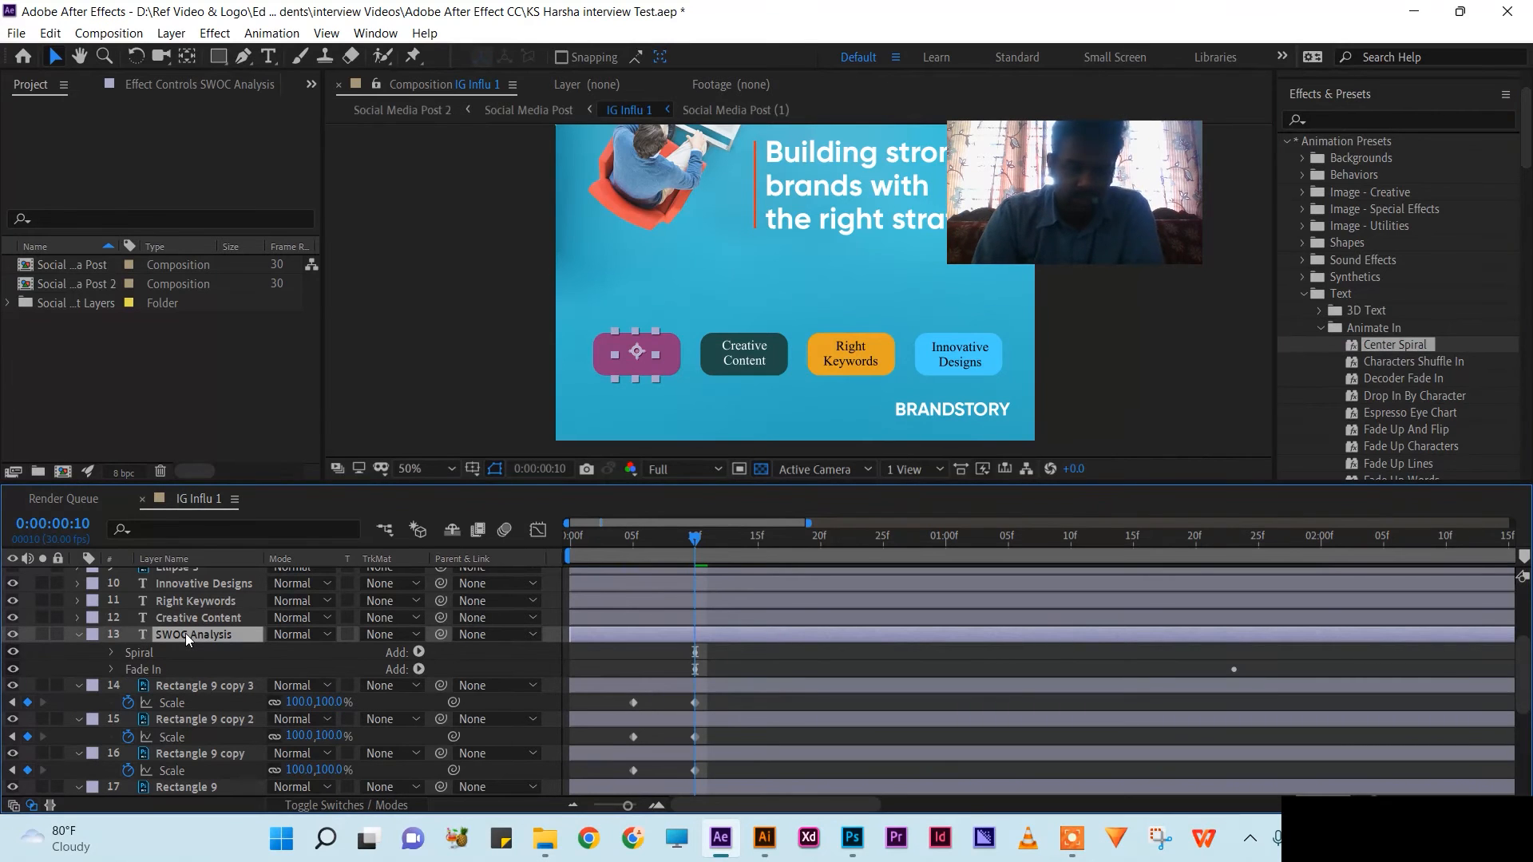
key("u")
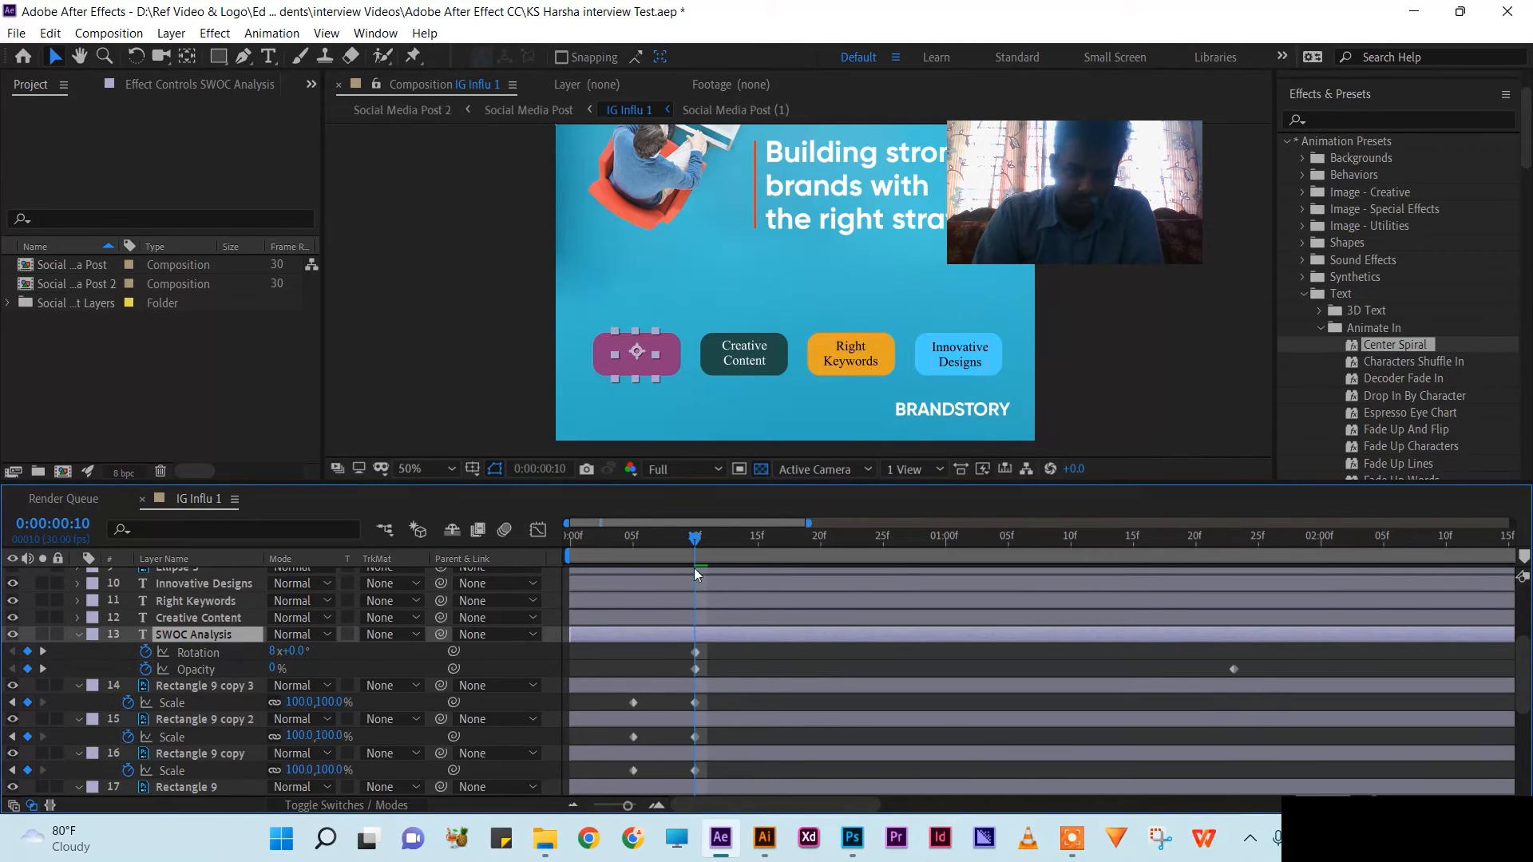
Step: Preview the spiral animation and move the SWOC Analysis layer's last Opacity keyframe to 0:00:00:13
key("space")
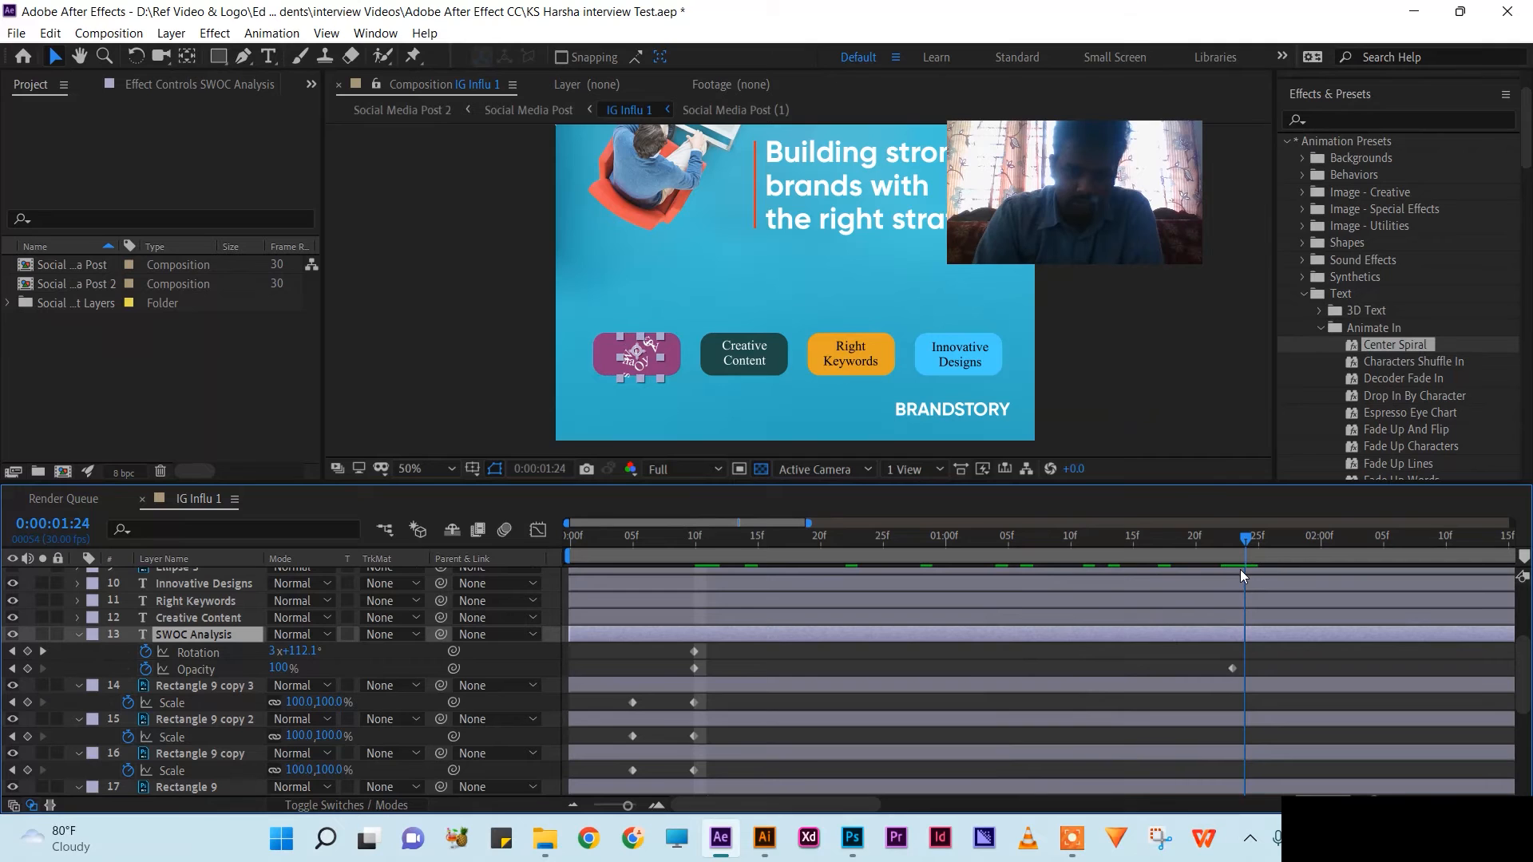
left_click(1232, 668)
left_click_drag(1233, 669, 730, 665)
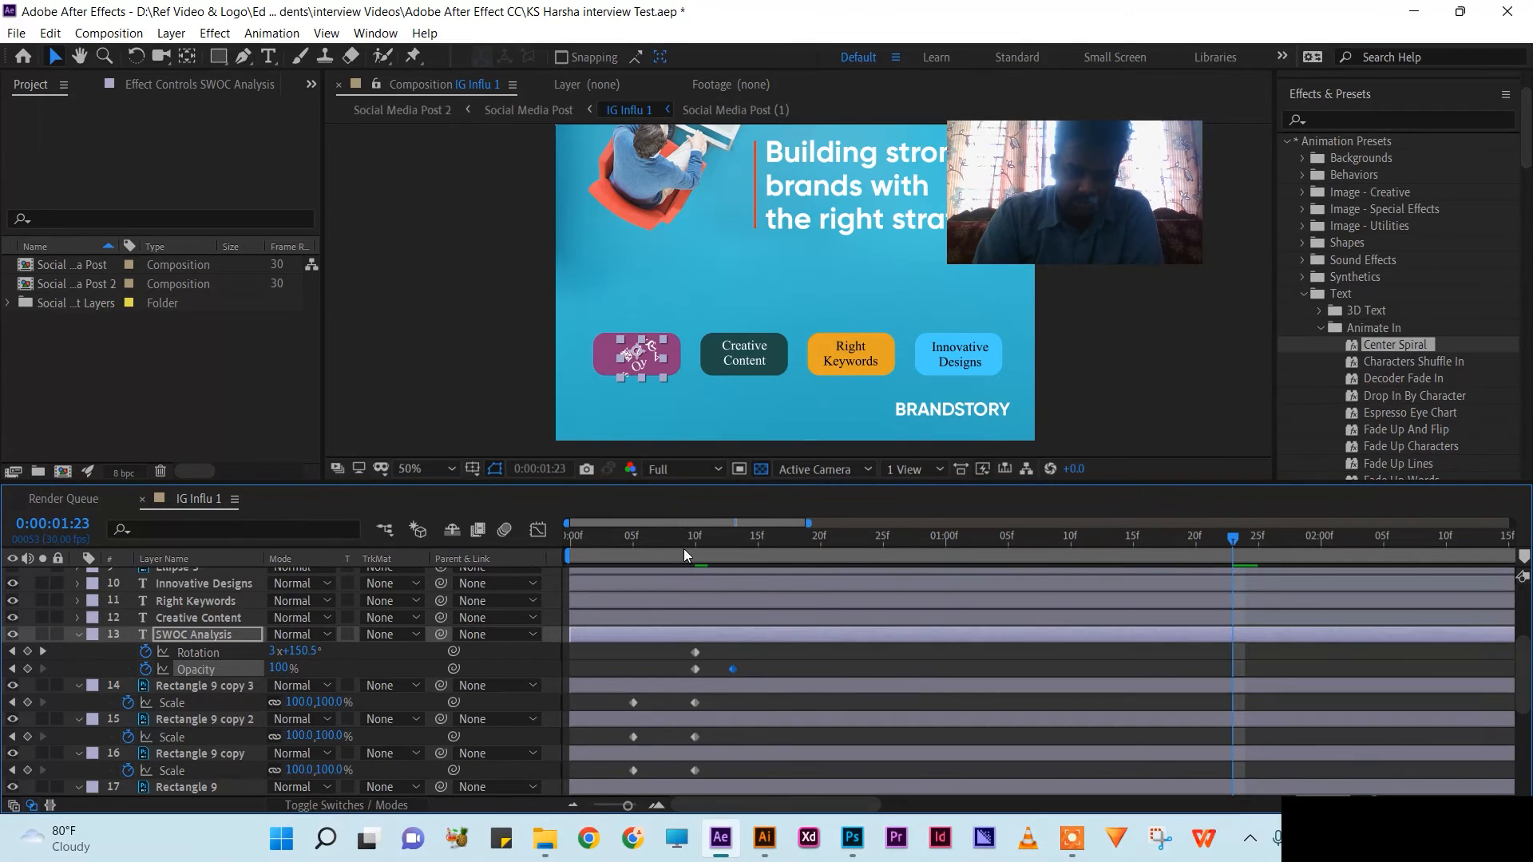
left_click(699, 540)
left_click_drag(709, 542, 733, 543)
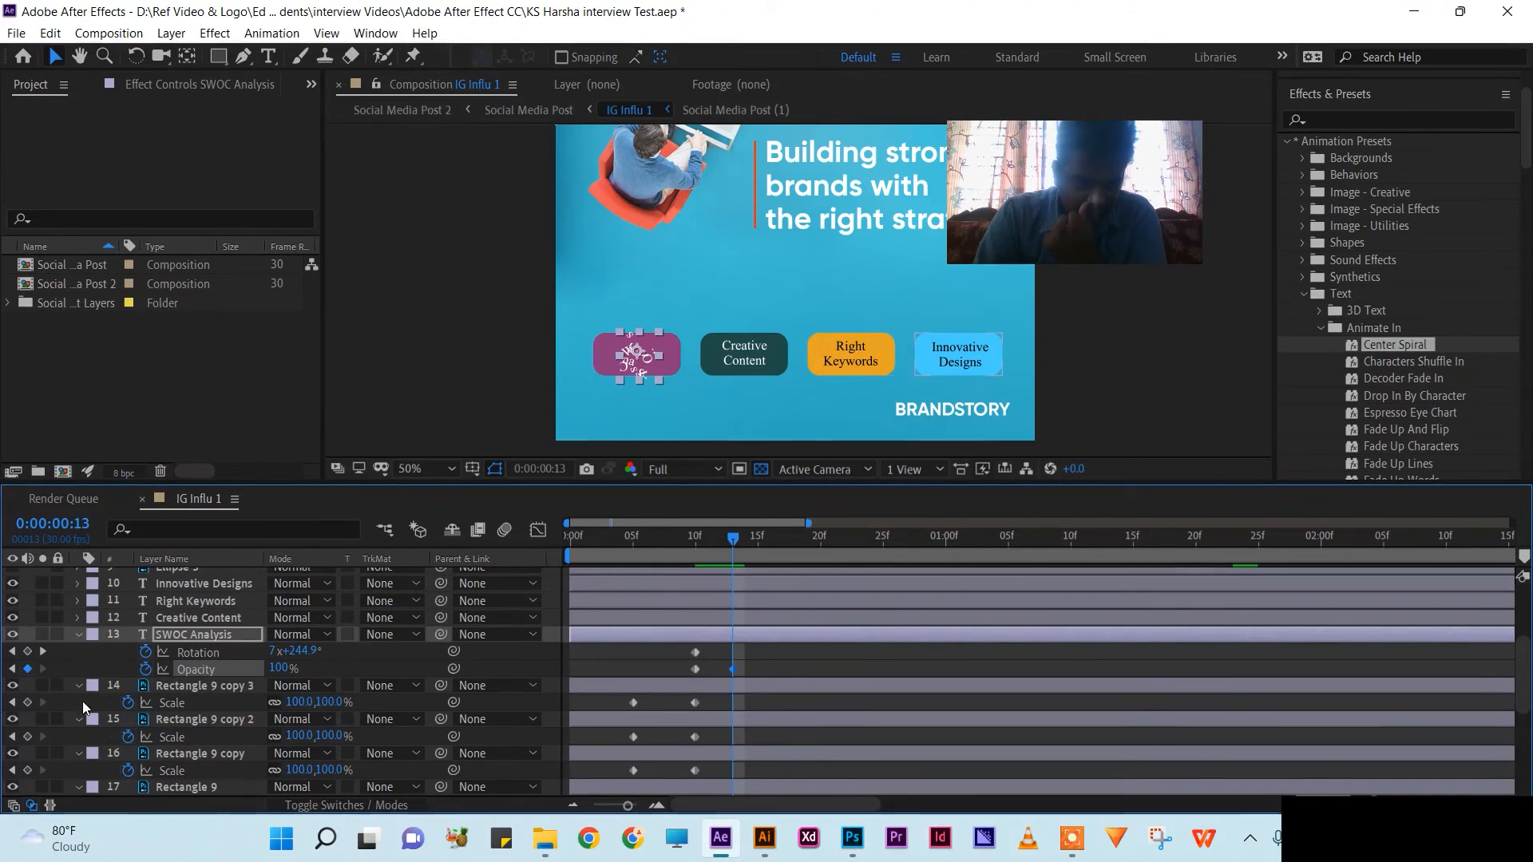
Step: Add a Rotation keyframe to the SWOC Analysis layer at 0:00:00:13 and set it to 94x+342.9°
left_click(28, 652)
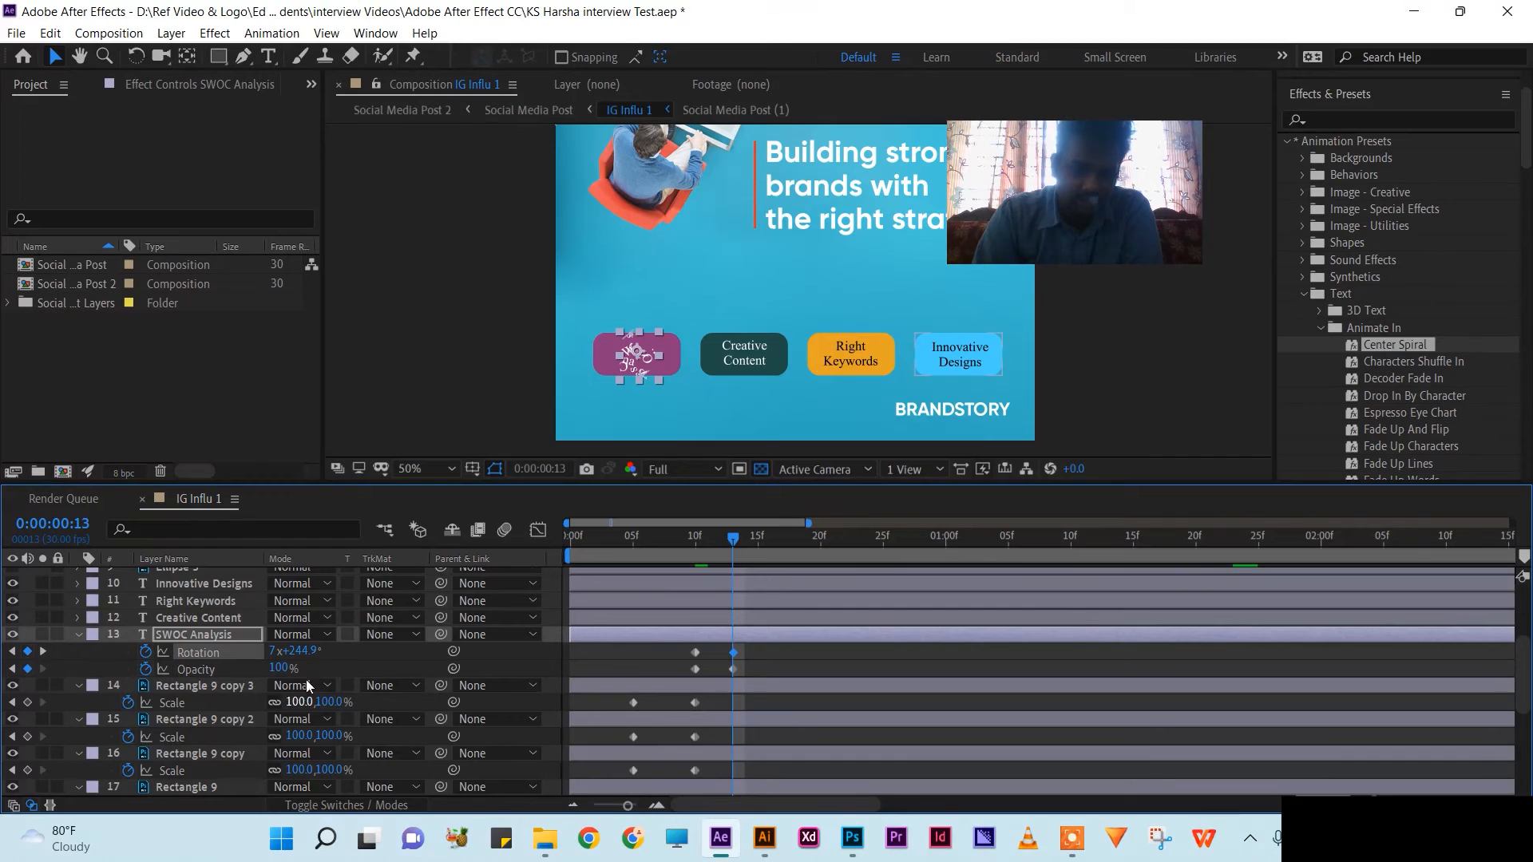
left_click_drag(308, 653, 736, 643)
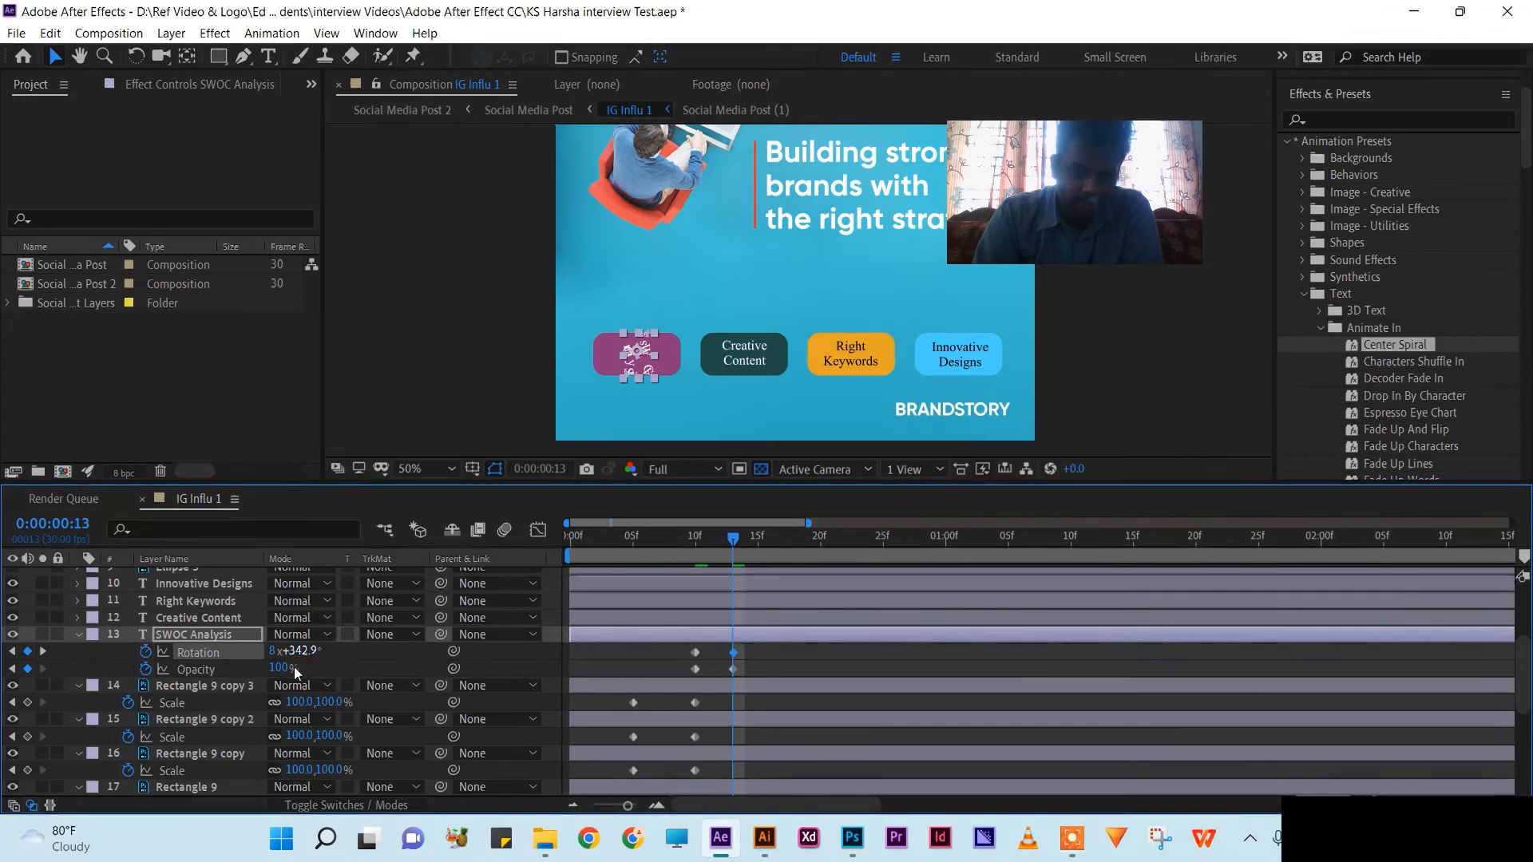
left_click_drag(276, 655, 366, 652)
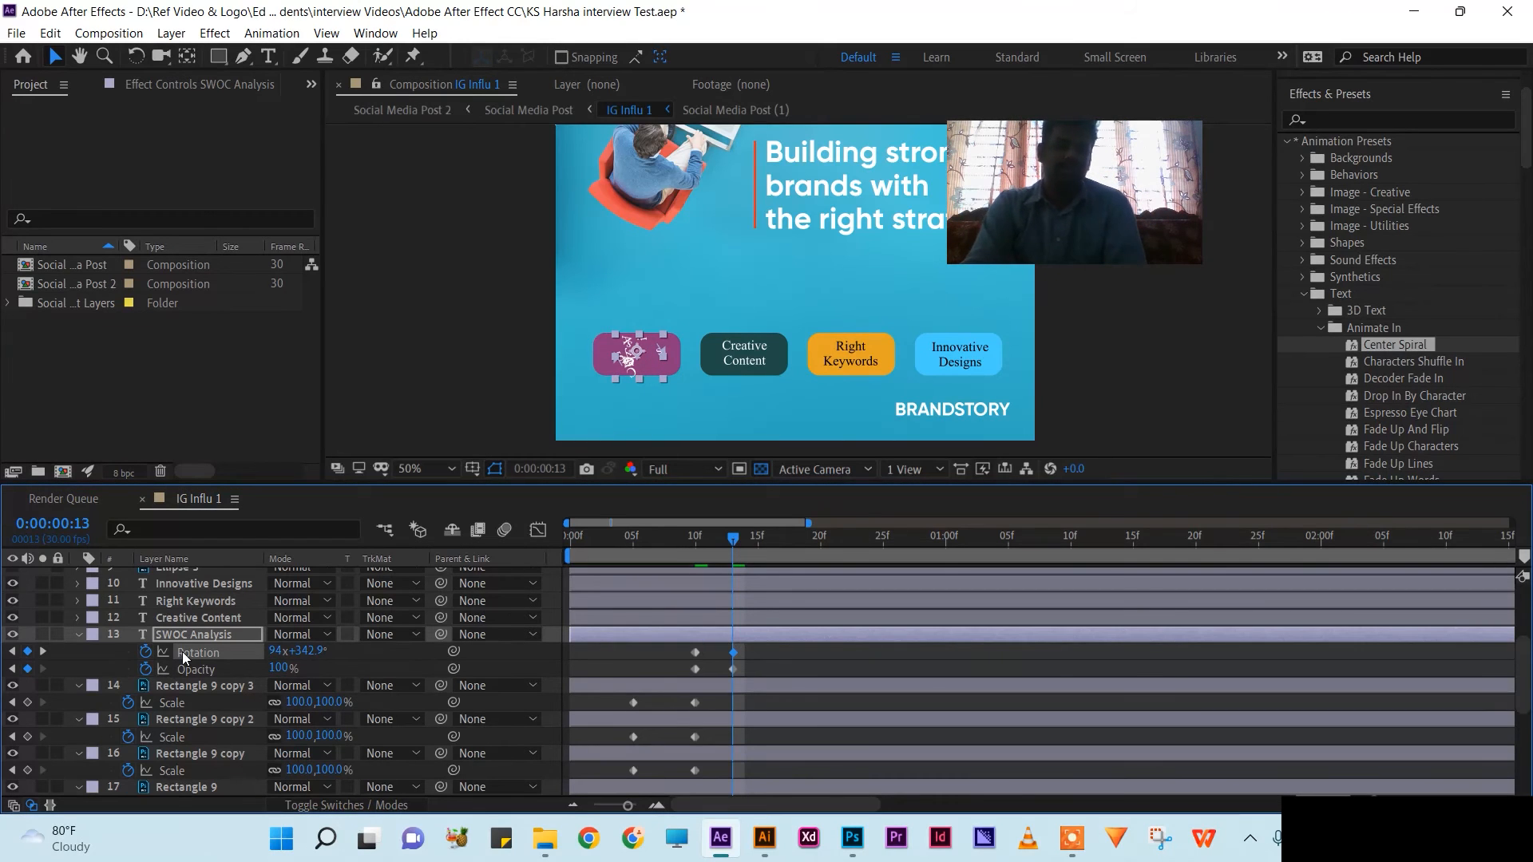
Step: Undo the Rotation and Opacity keyframe edits and the Center Spiral preset on the SWOC Analysis layer
key("ctrl+z")
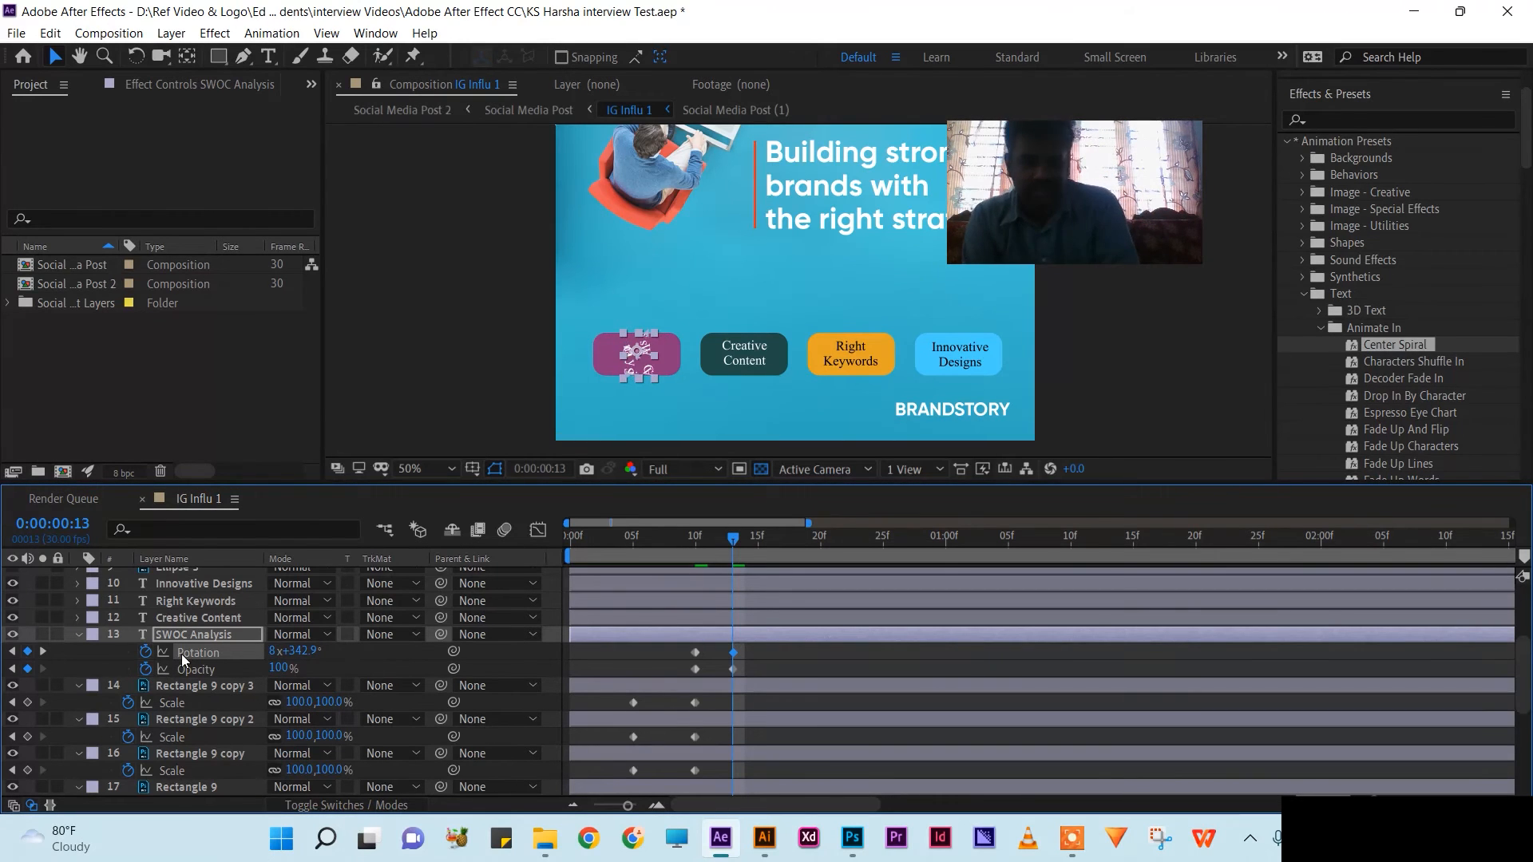
key("ctrl+z")
key("space")
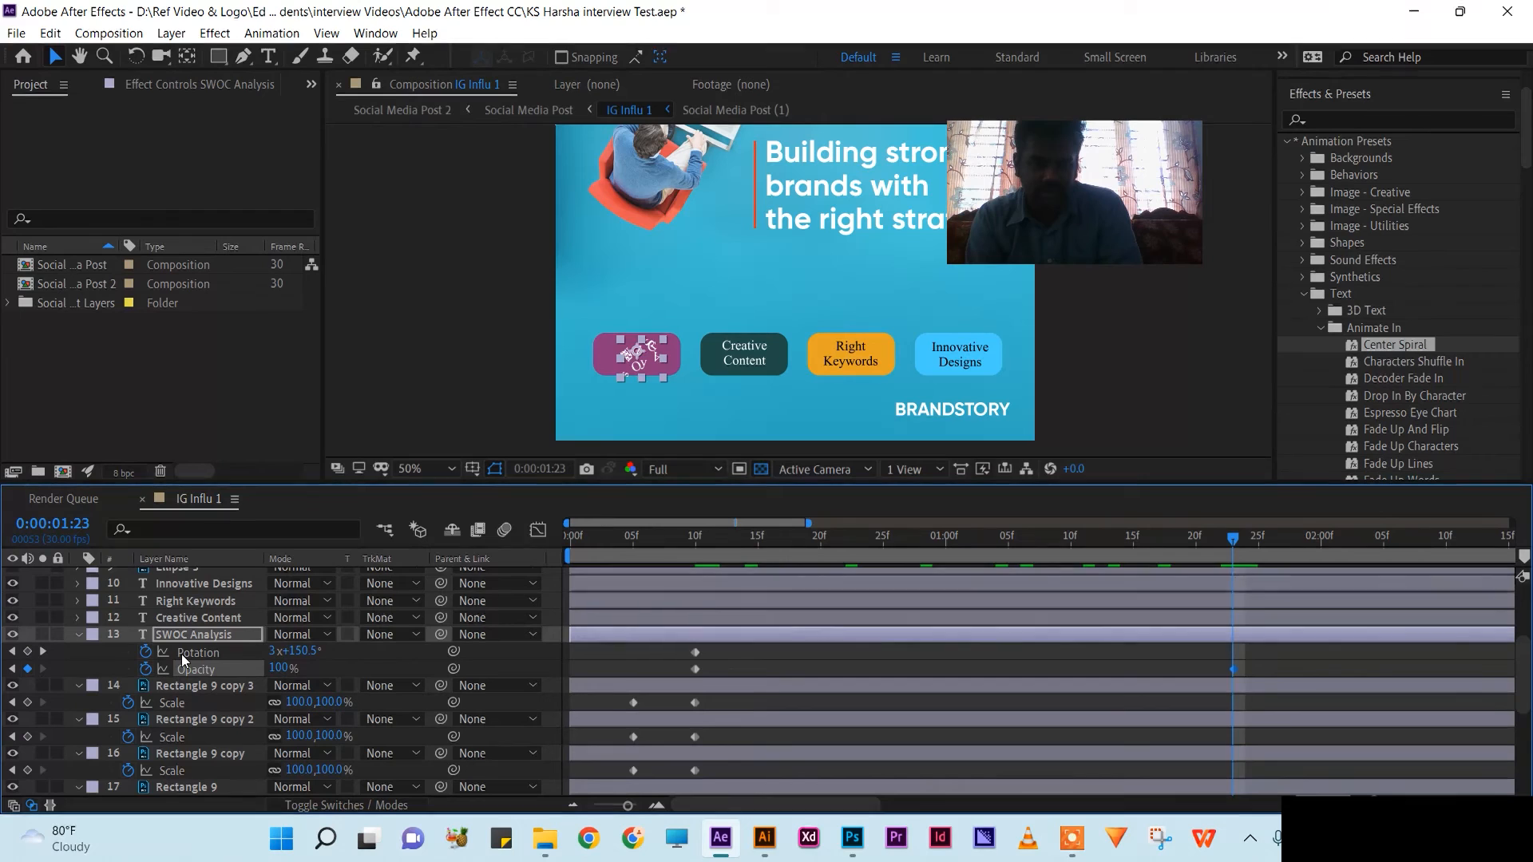
key("ctrl+z")
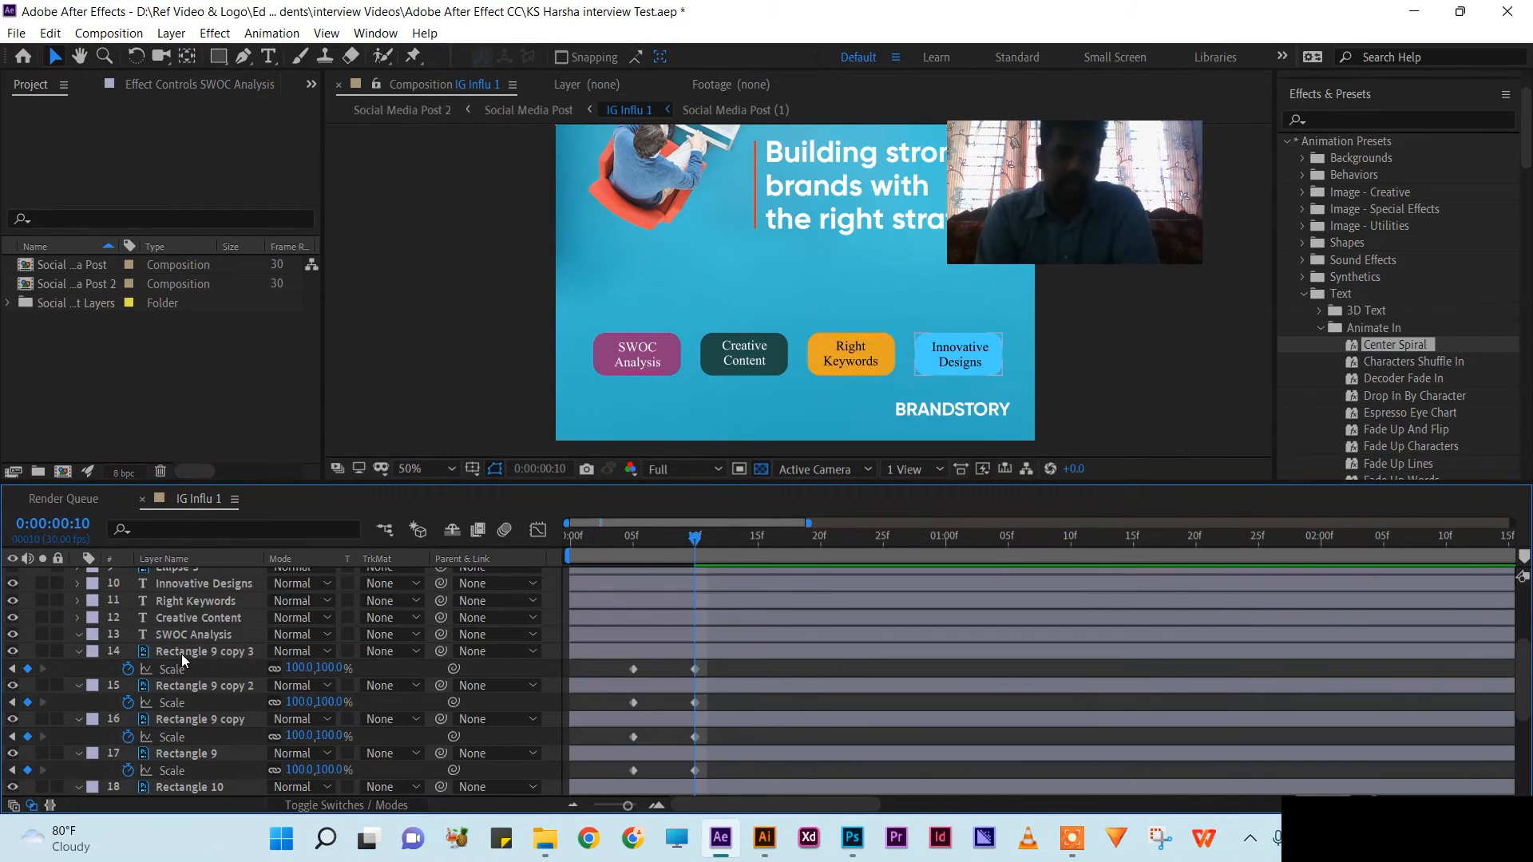
Step: Try the Fade Up Characters preset from the Animate In group on the SWOC Analysis layer and reveal its Start keyframes
left_click(187, 634)
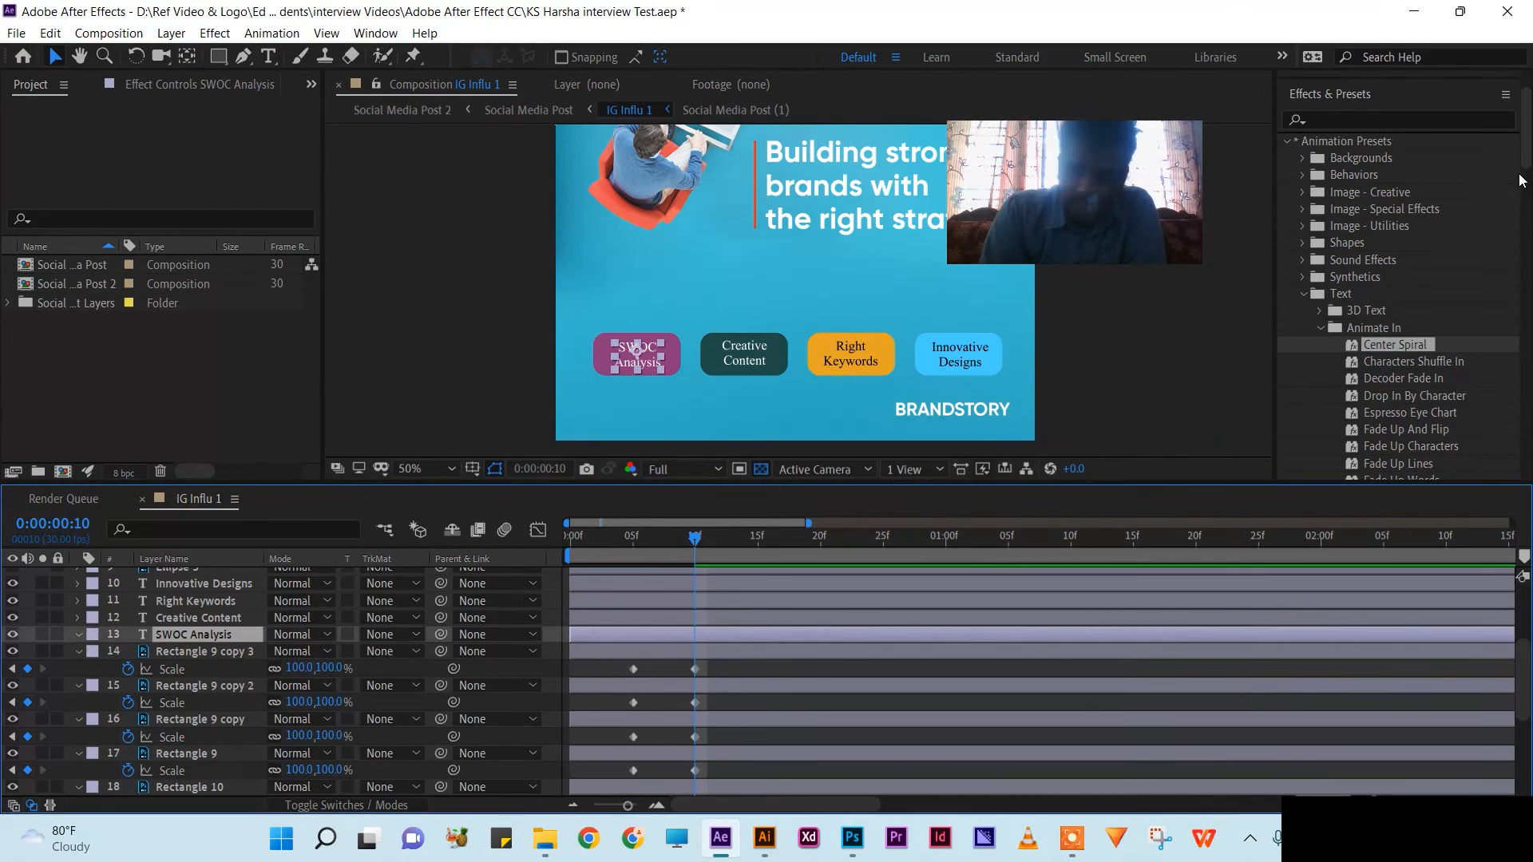
scroll(1409, 397, "down", 3)
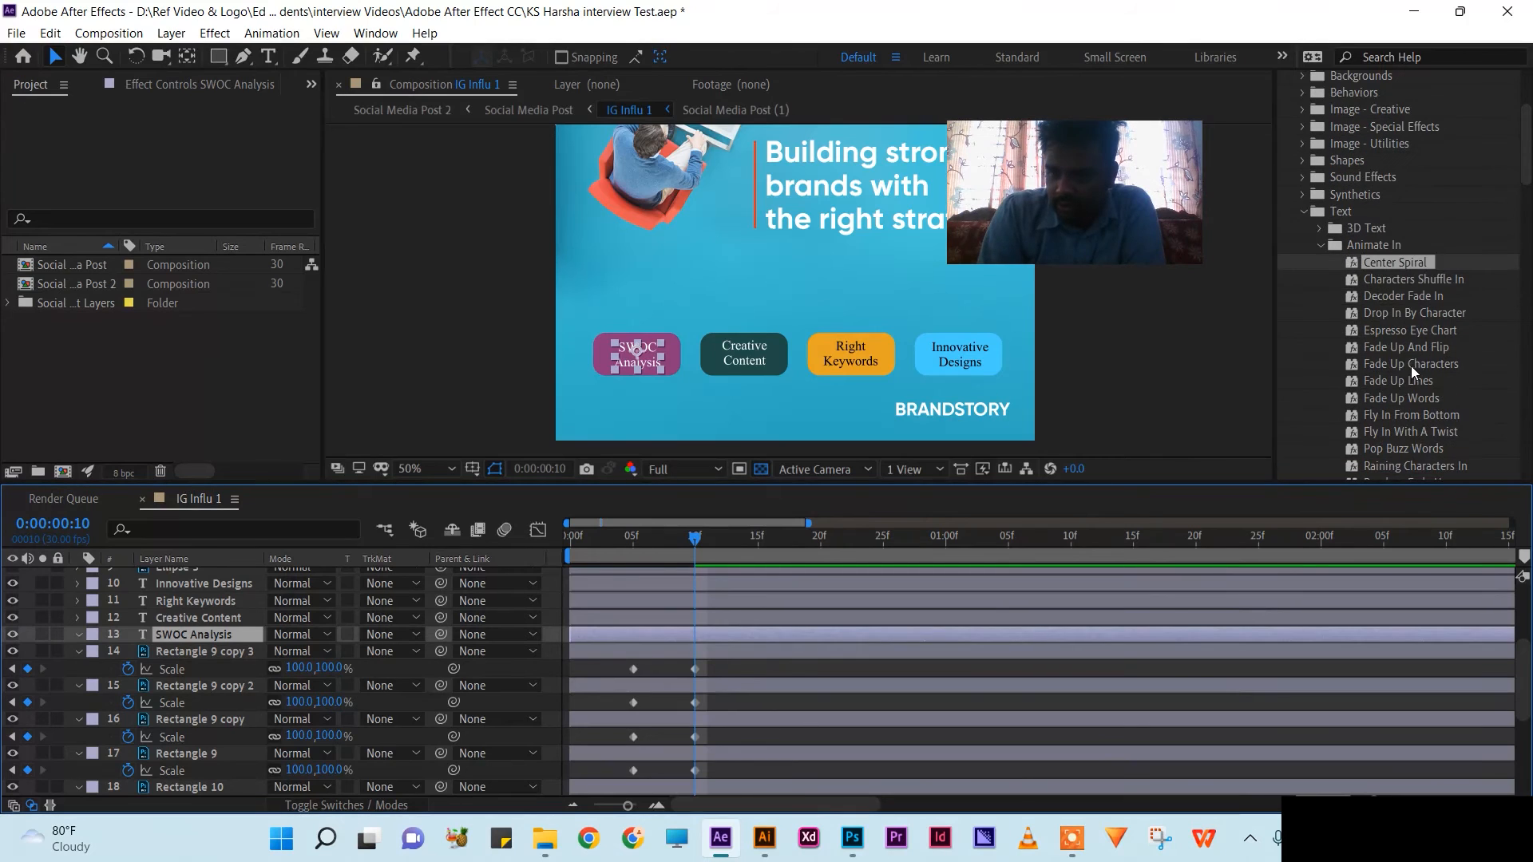
left_click_drag(1420, 362, 220, 650)
left_click_drag(204, 639, 203, 637)
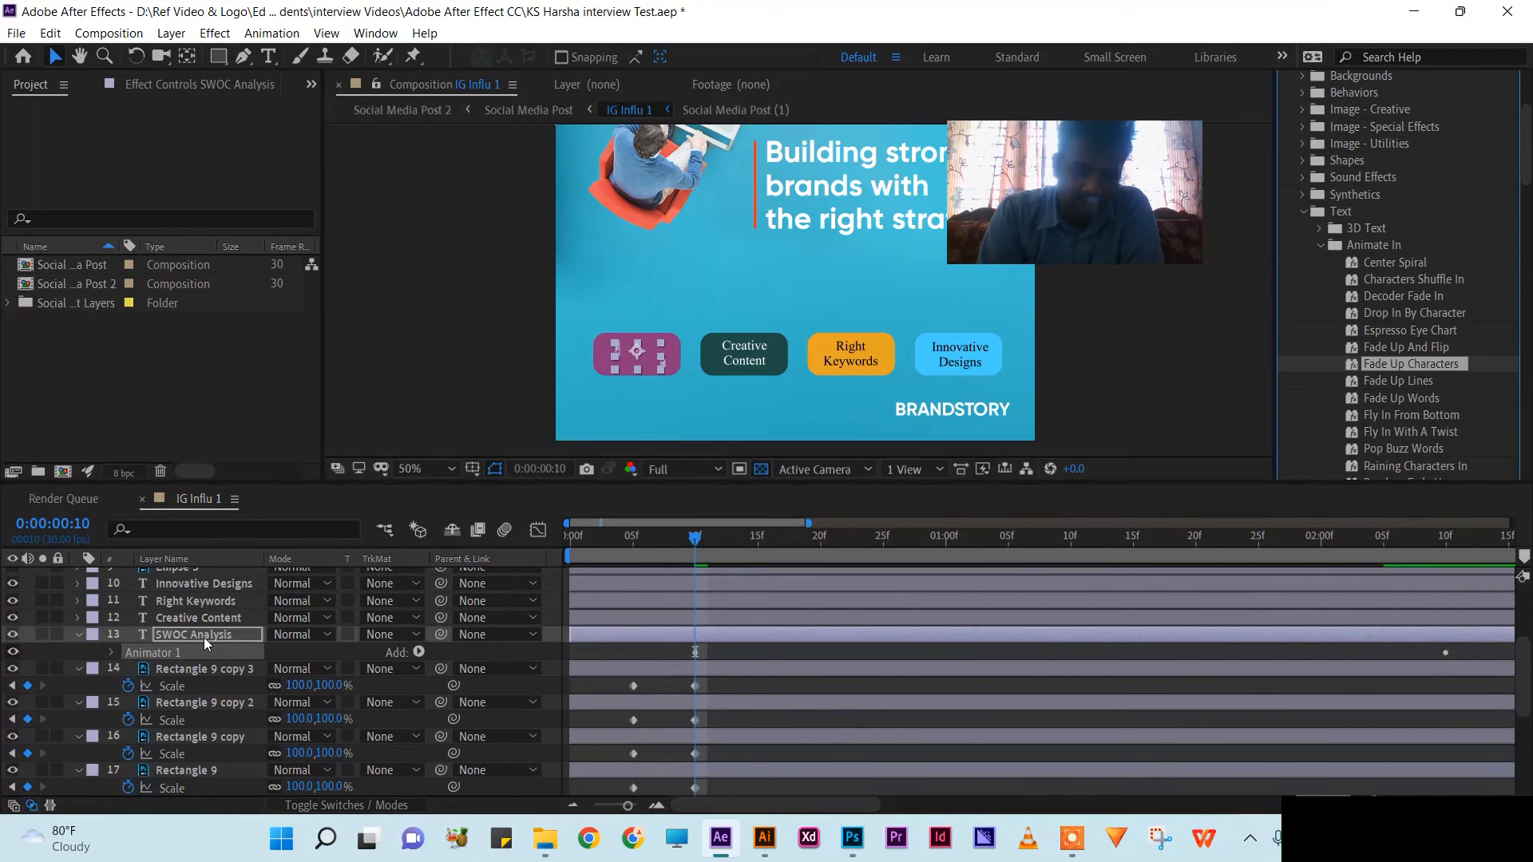
left_click(228, 634)
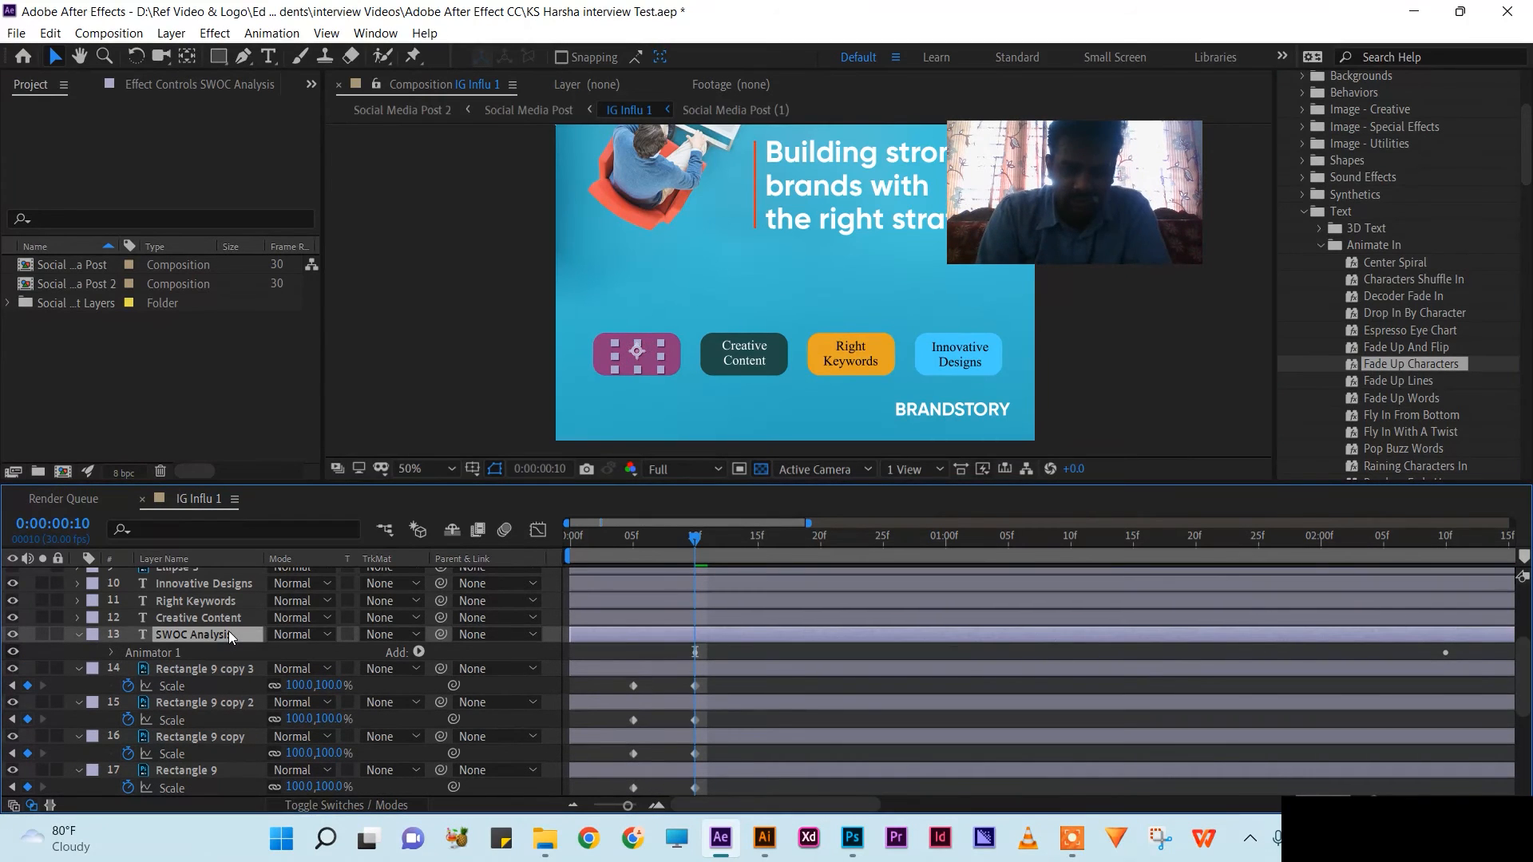
key("u")
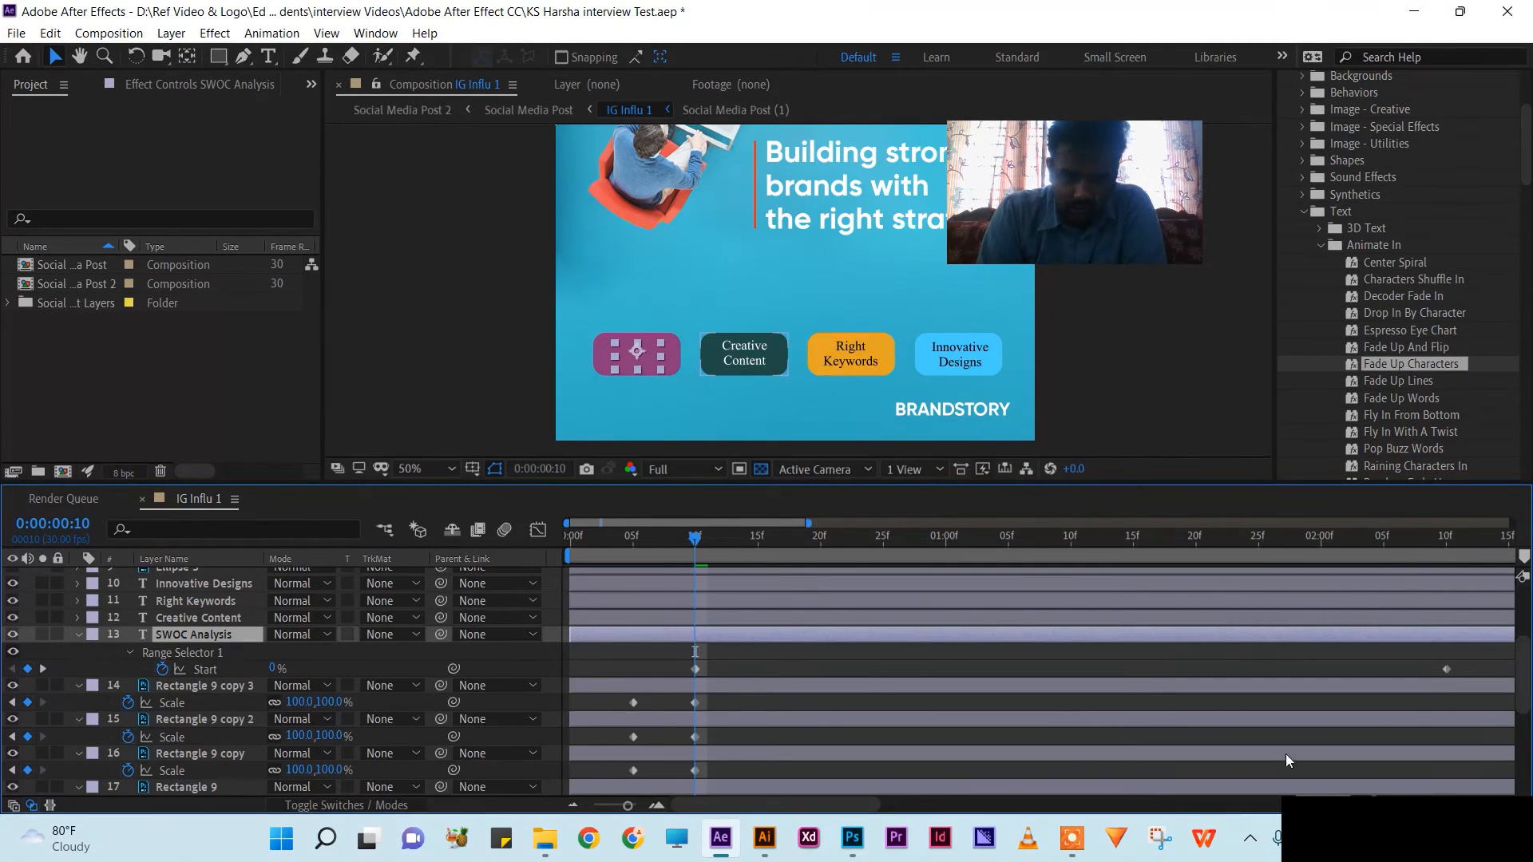
Step: Move the SWOC Analysis layer's last range selector Start keyframe to 0:00:00:13
left_click(1446, 669)
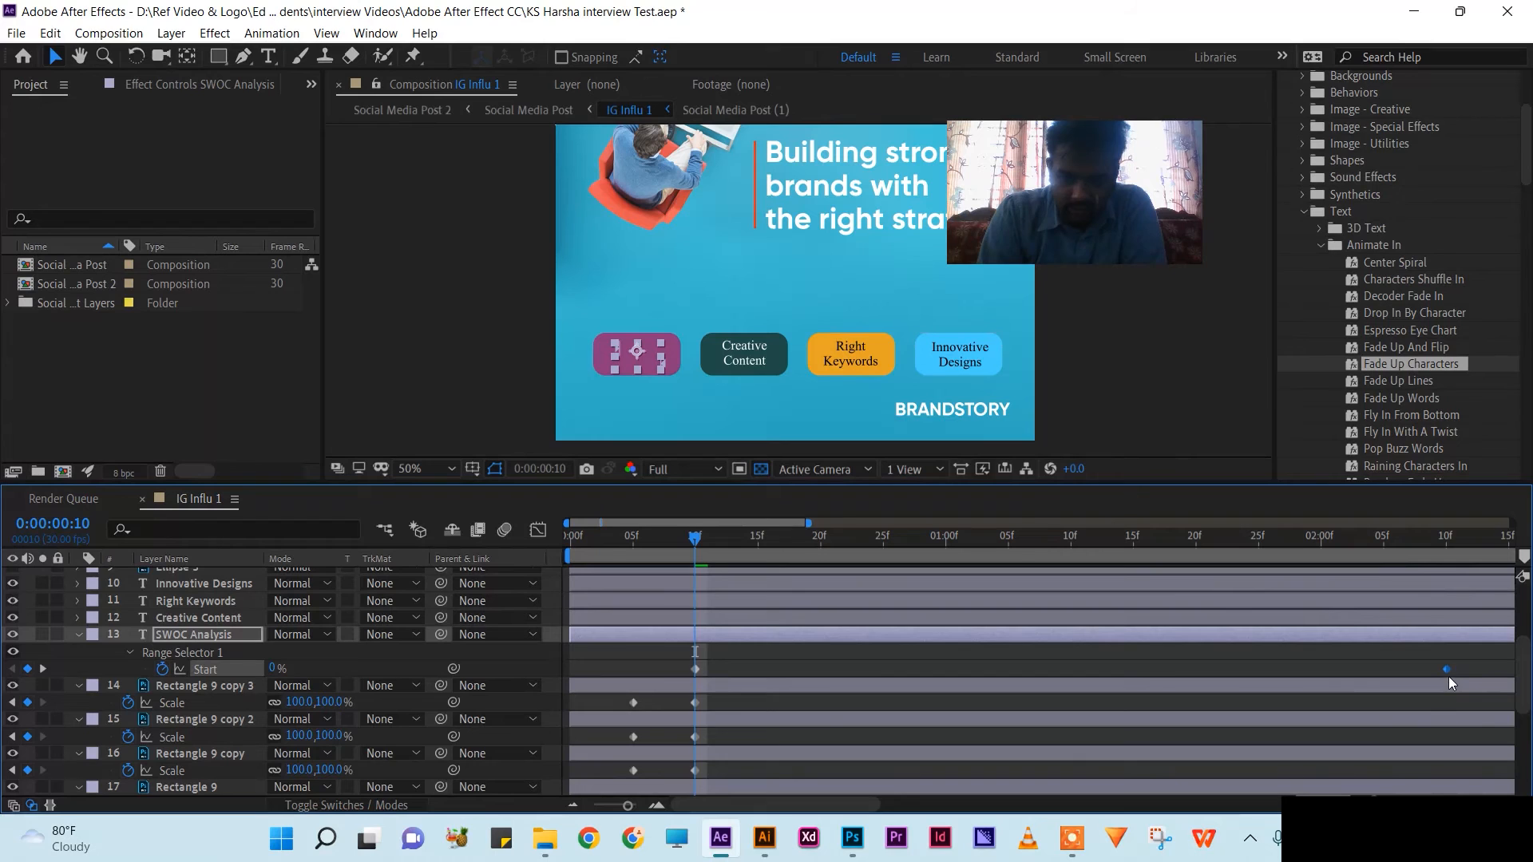
left_click_drag(1447, 670, 1189, 691)
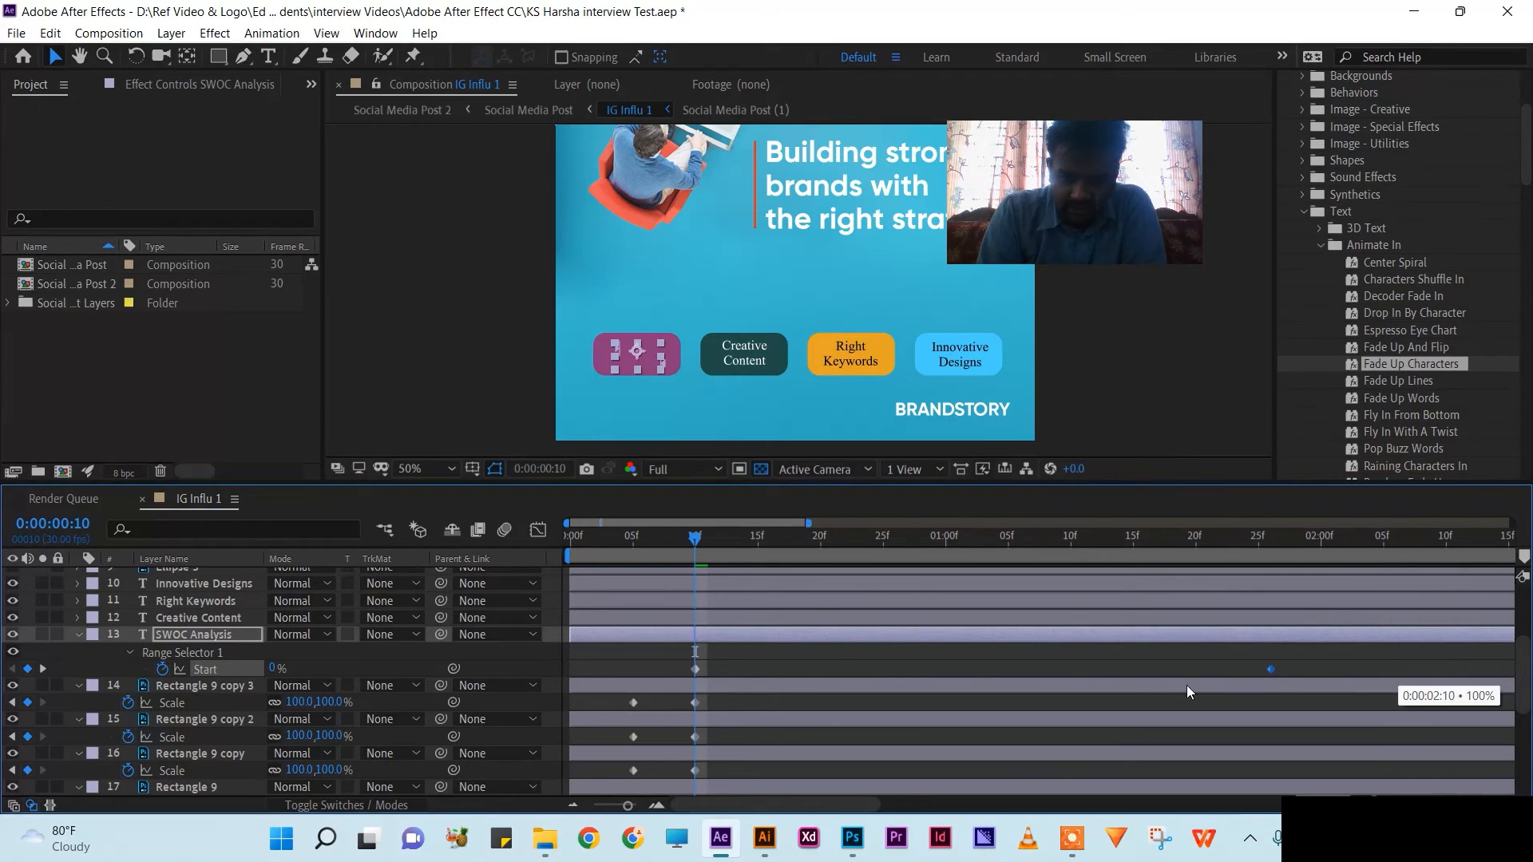
left_click_drag(793, 677, 742, 677)
left_click_drag(699, 539, 745, 543)
Step: Preview the composition from its first frame, and undo the Fade Up Characters preset and its keyframe edit on the SWOC Analysis layer
left_click(1046, 444)
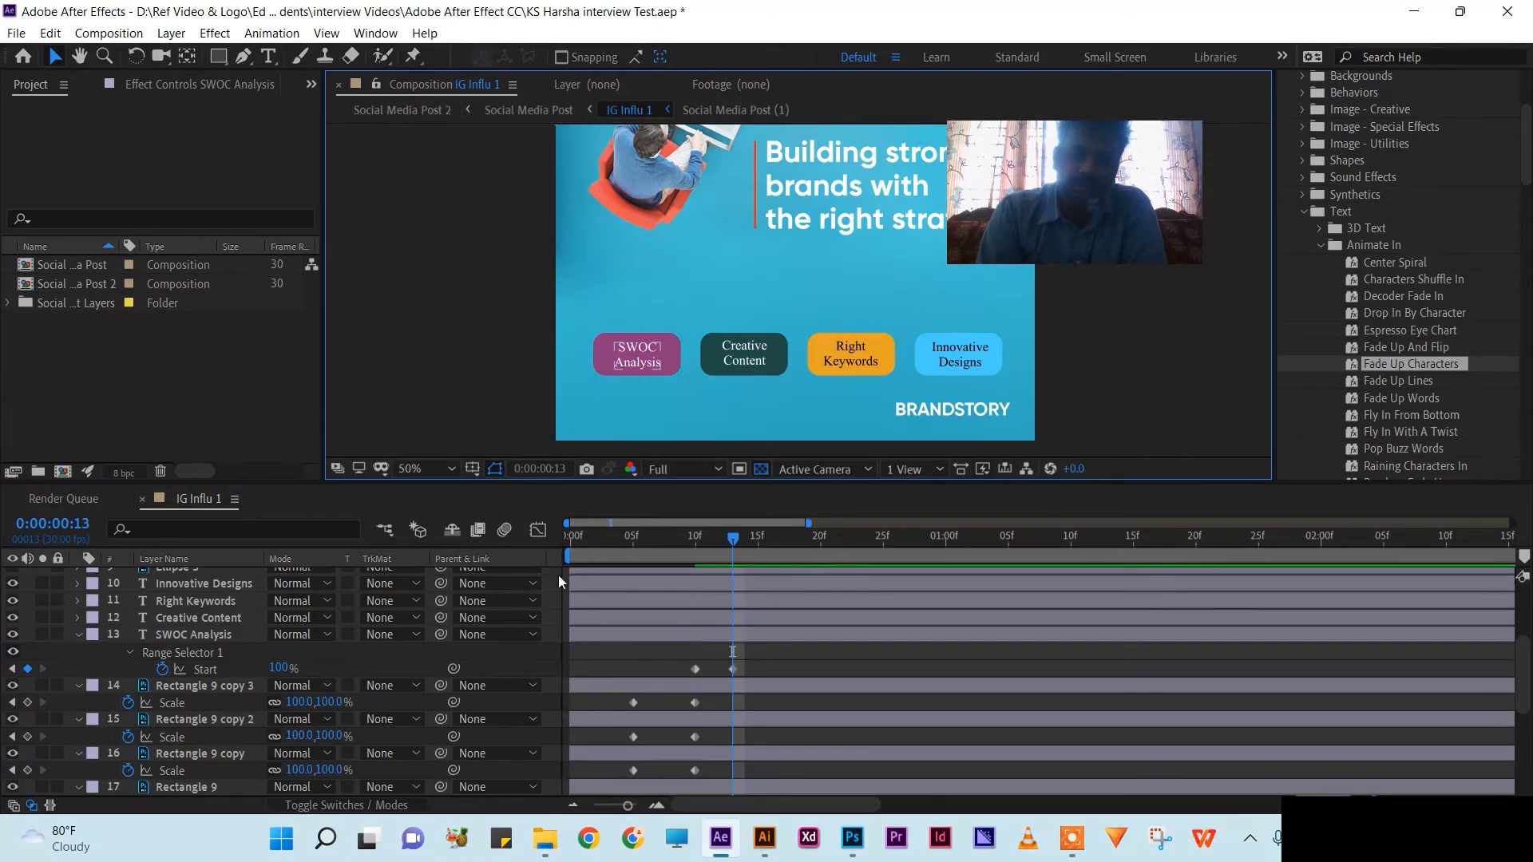
left_click(509, 543)
key("Home")
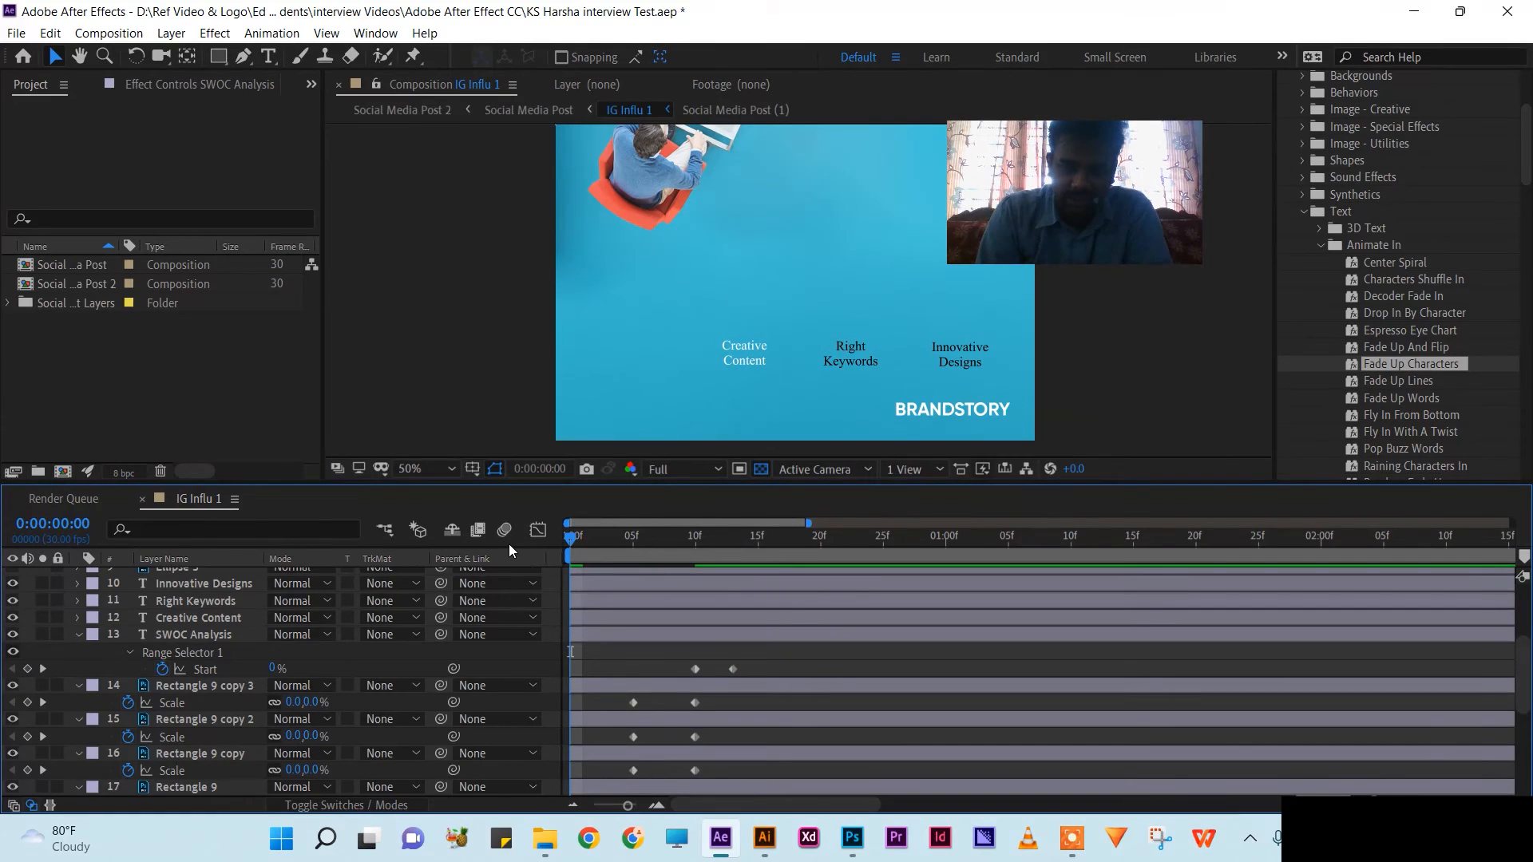
key("space")
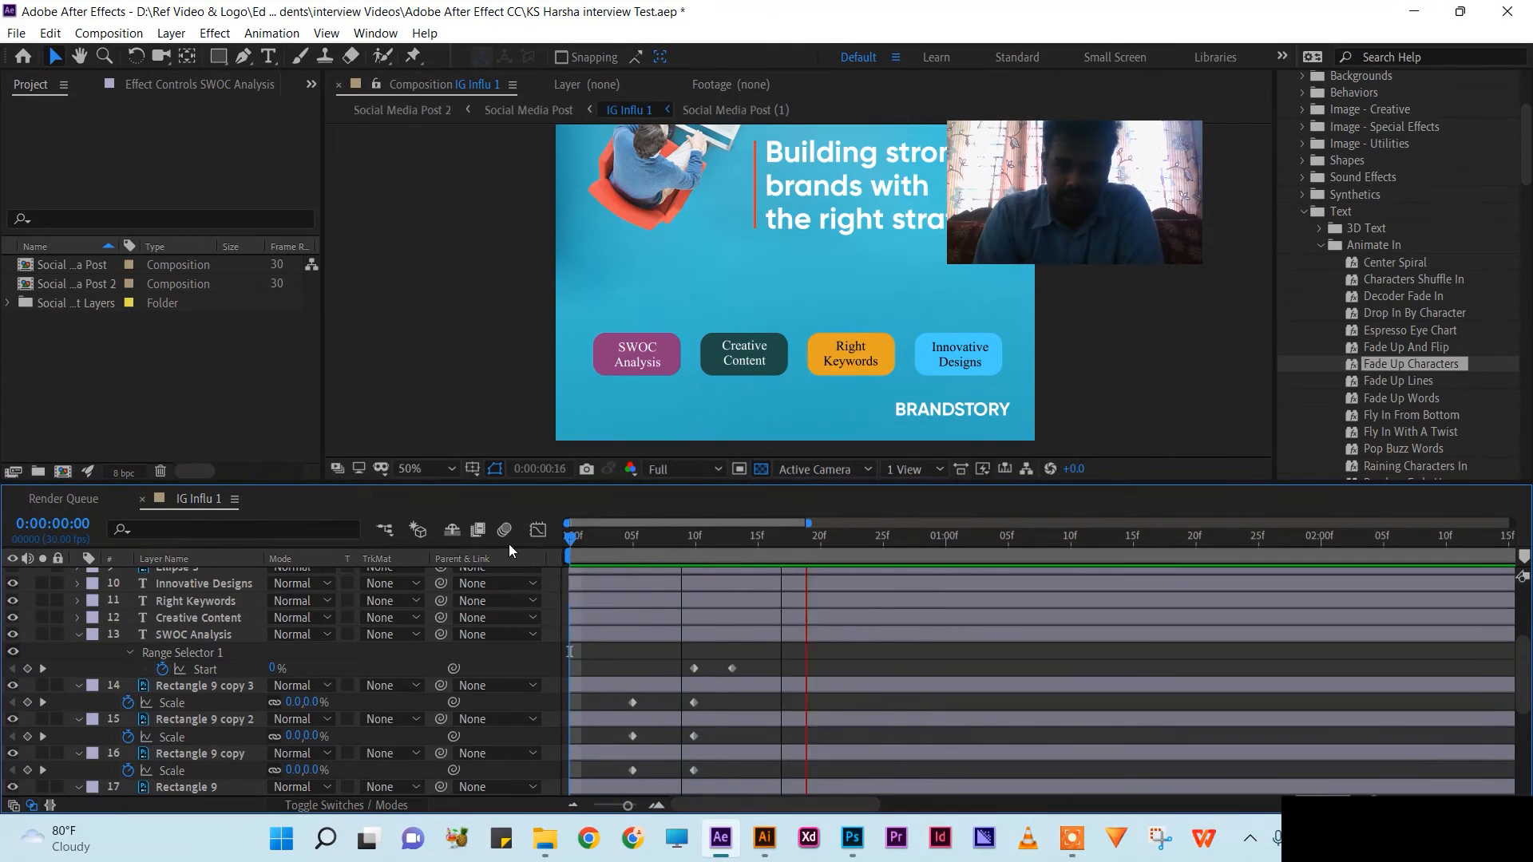
key("space")
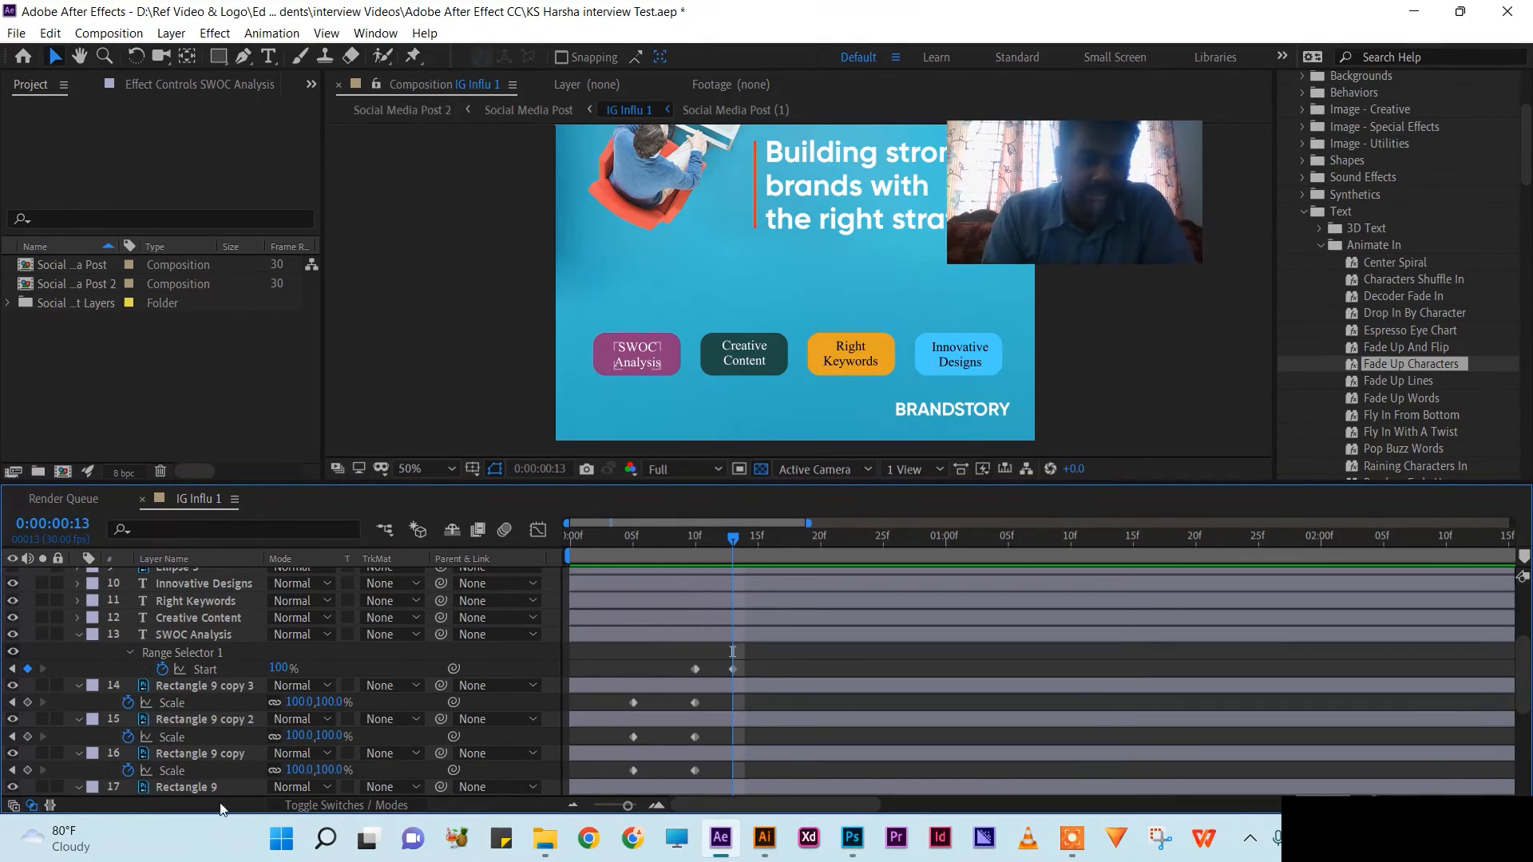
key("ctrl+z")
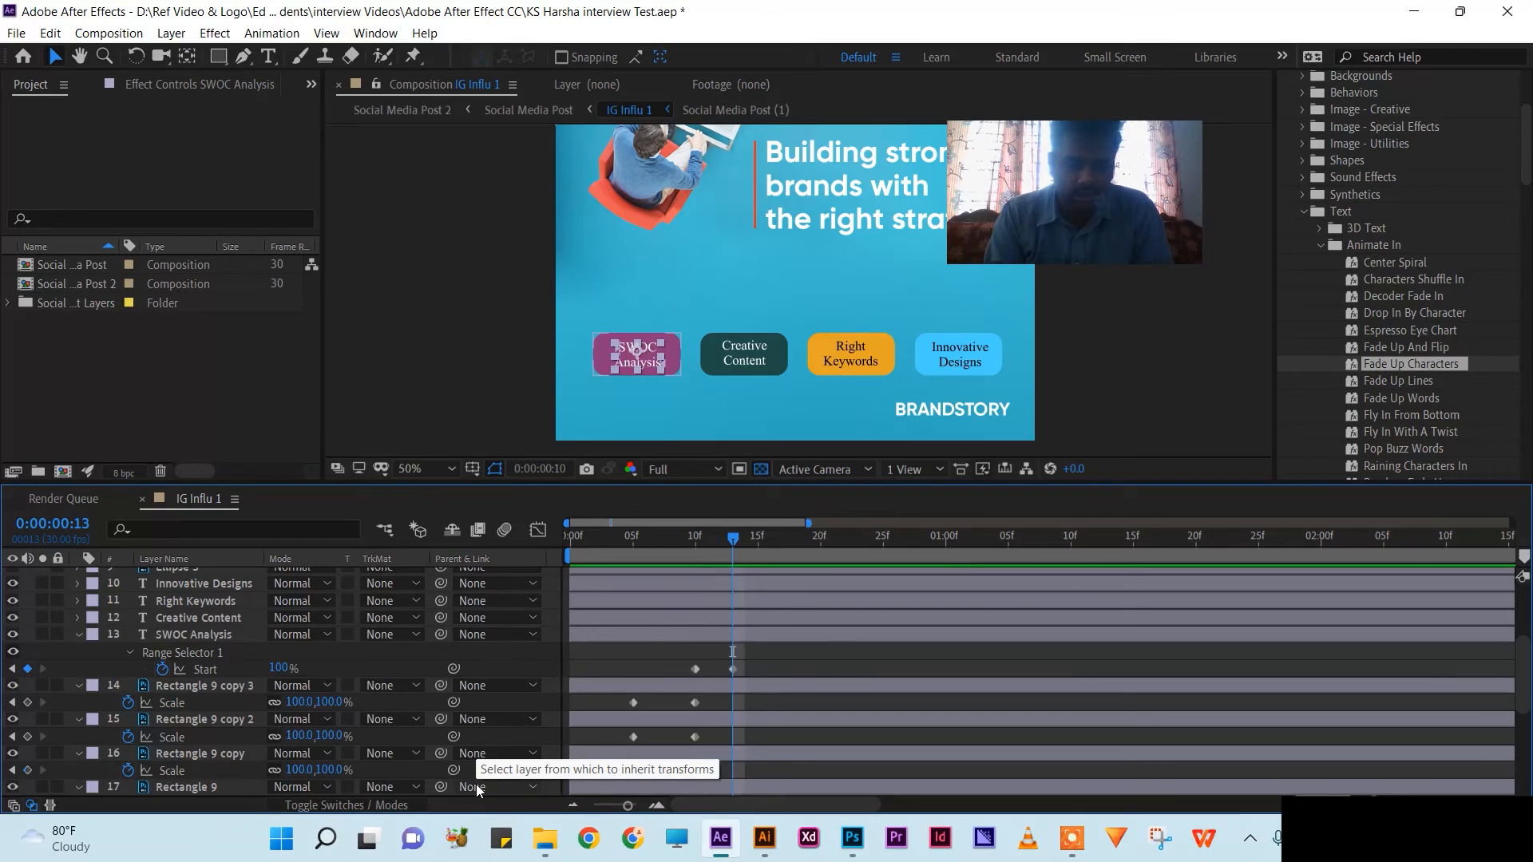
key("ctrl+z")
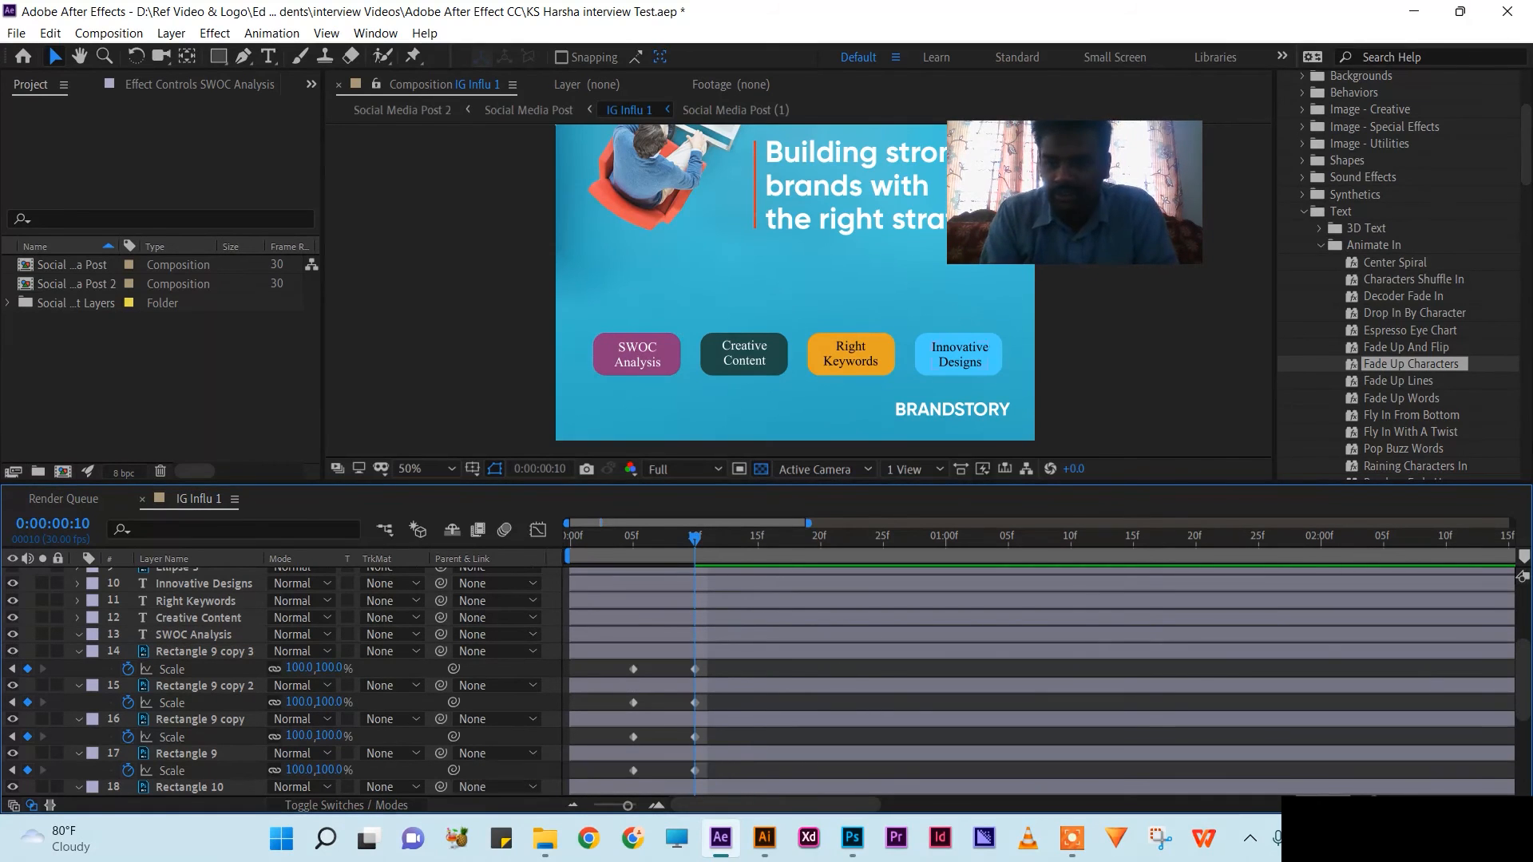
Step: Apply the Bullet Train preset from the Blurs group to the SWOC Analysis layer and reveal its Offset keyframes
scroll(1405, 410, "down", 3)
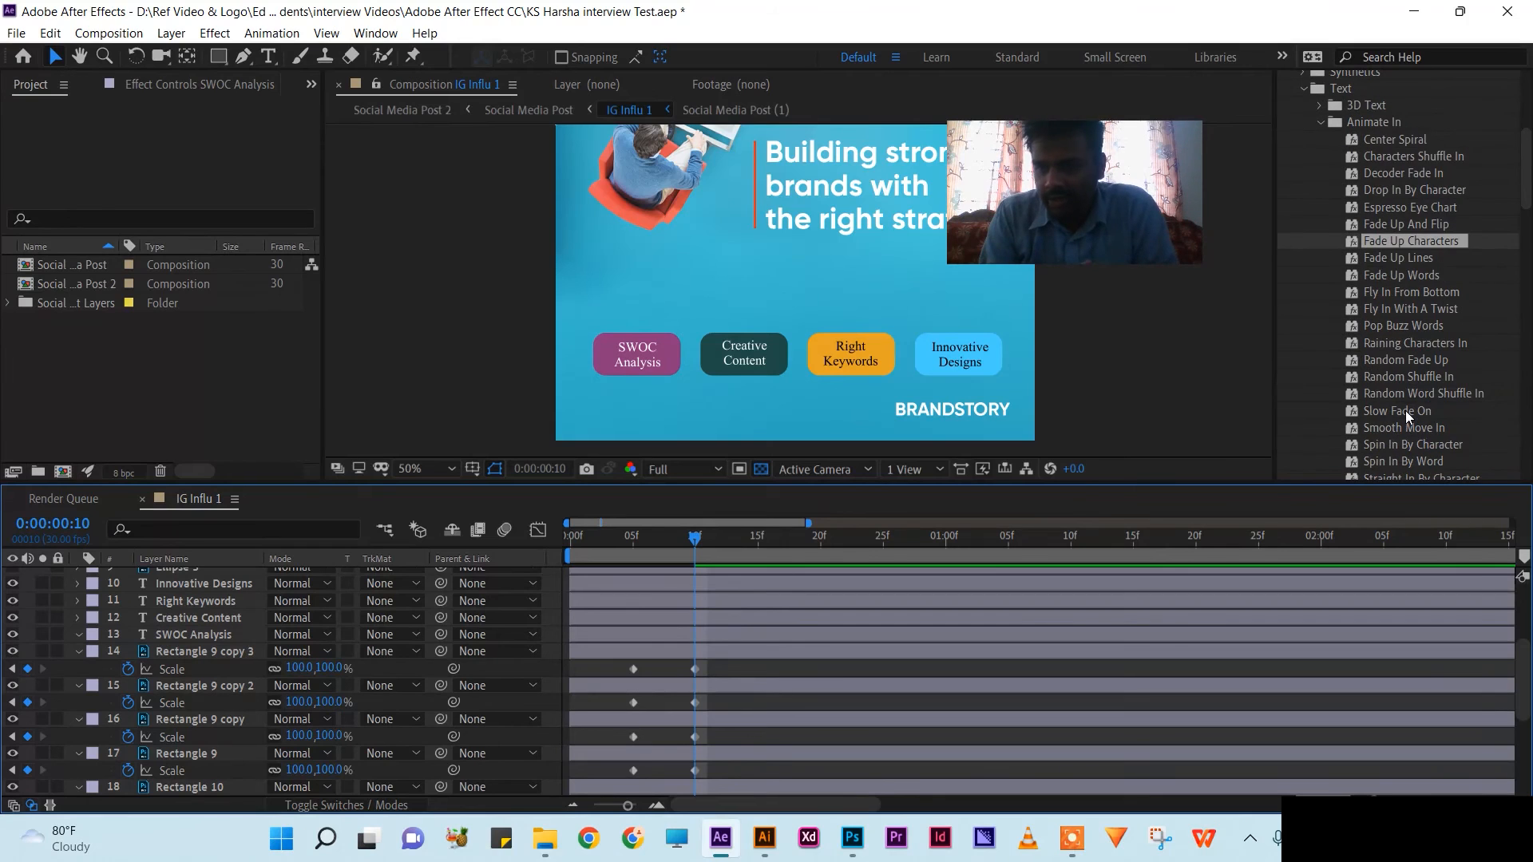
scroll(1406, 410, "down", 1)
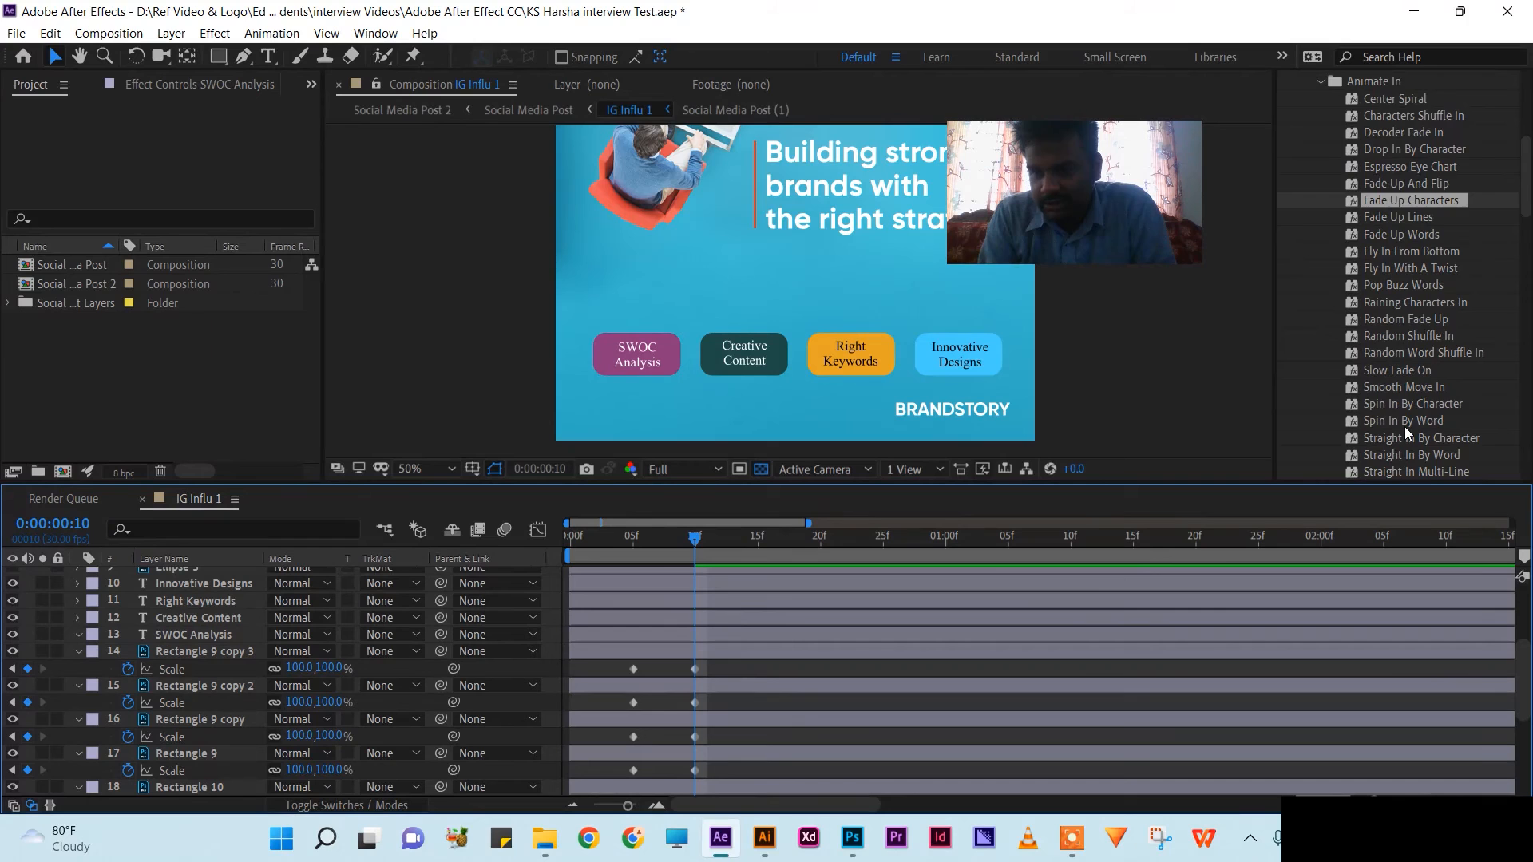
scroll(1405, 431, "down", 1)
scroll(1406, 430, "down", 5)
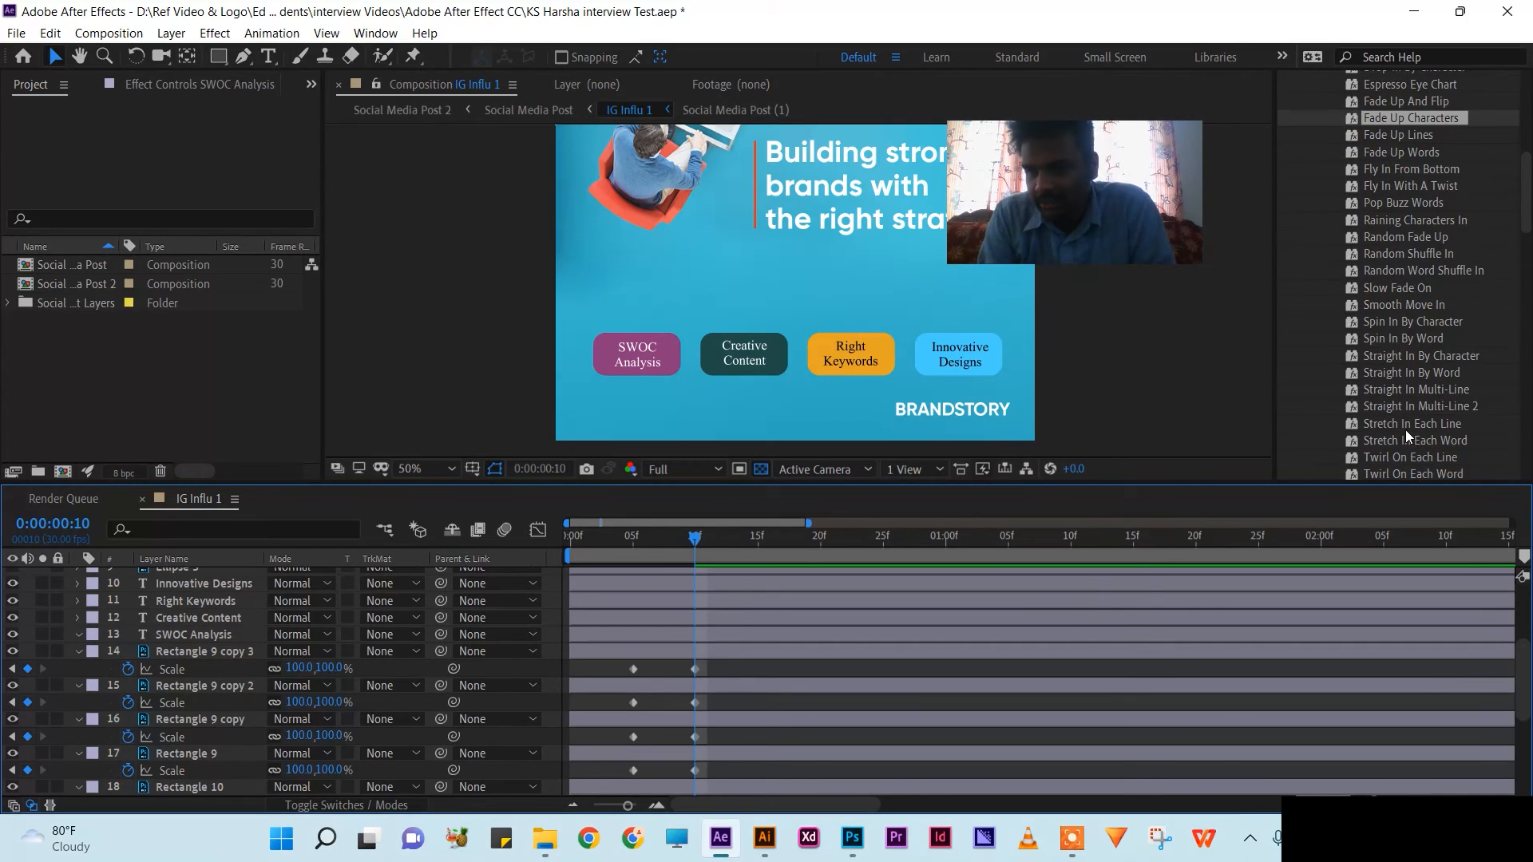
scroll(1343, 385, "up", 8)
left_click(1319, 163)
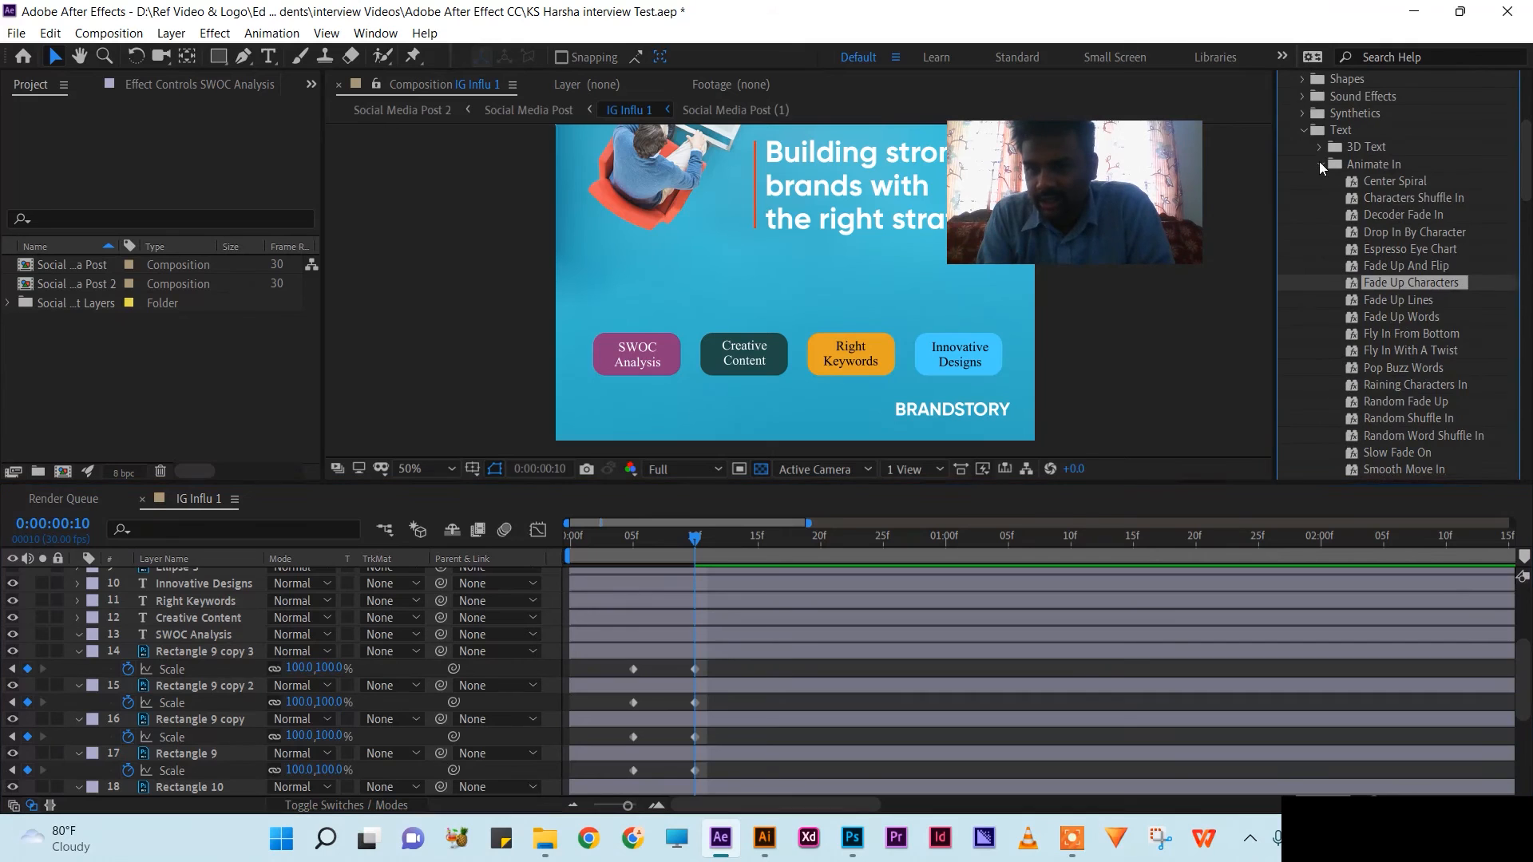
left_click(1320, 182)
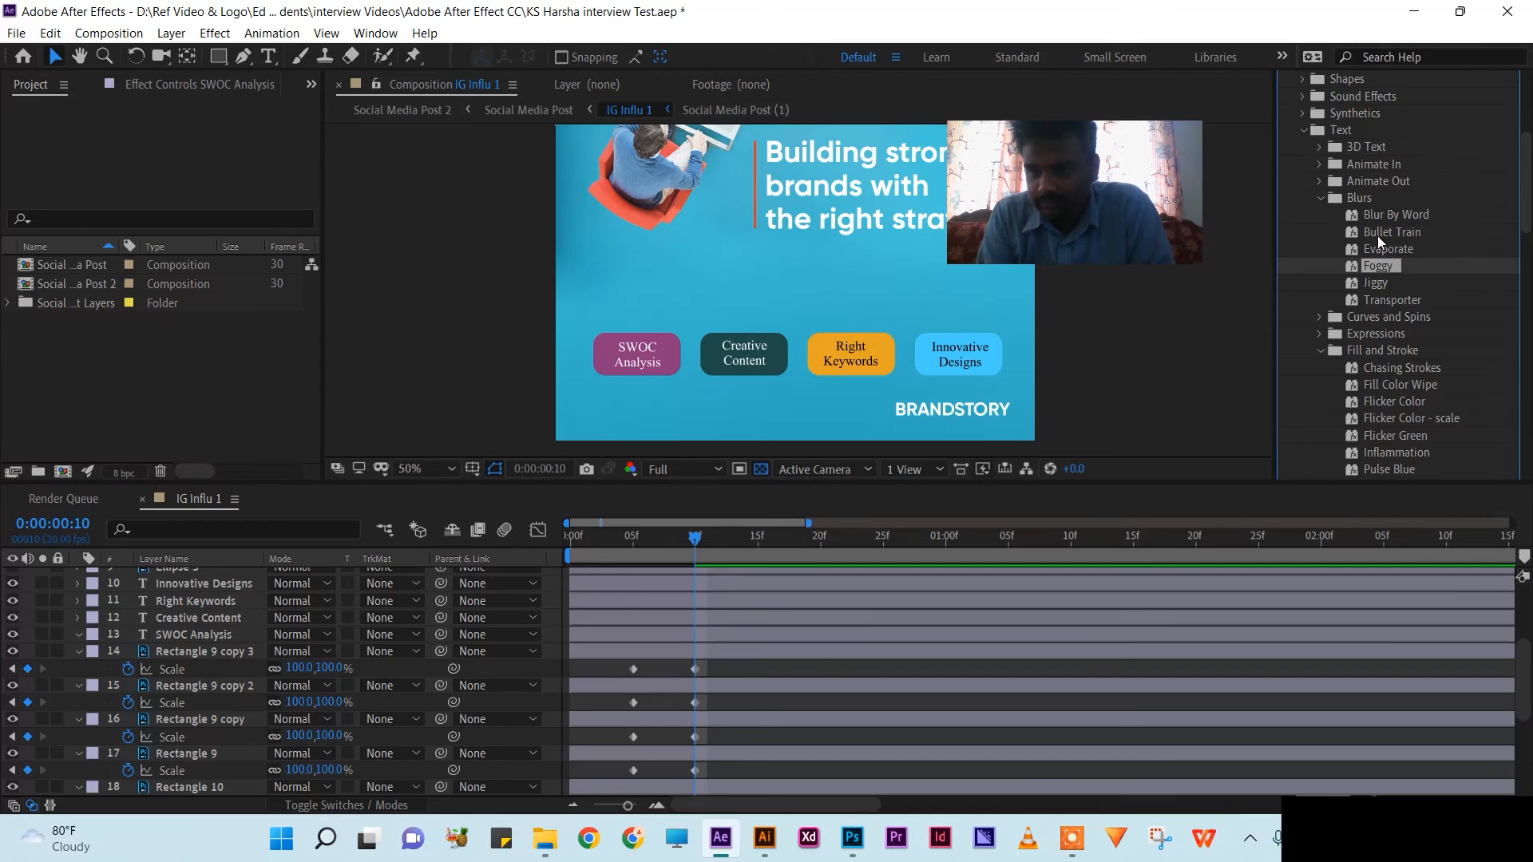
left_click(1376, 234)
left_click_drag(1376, 233, 193, 635)
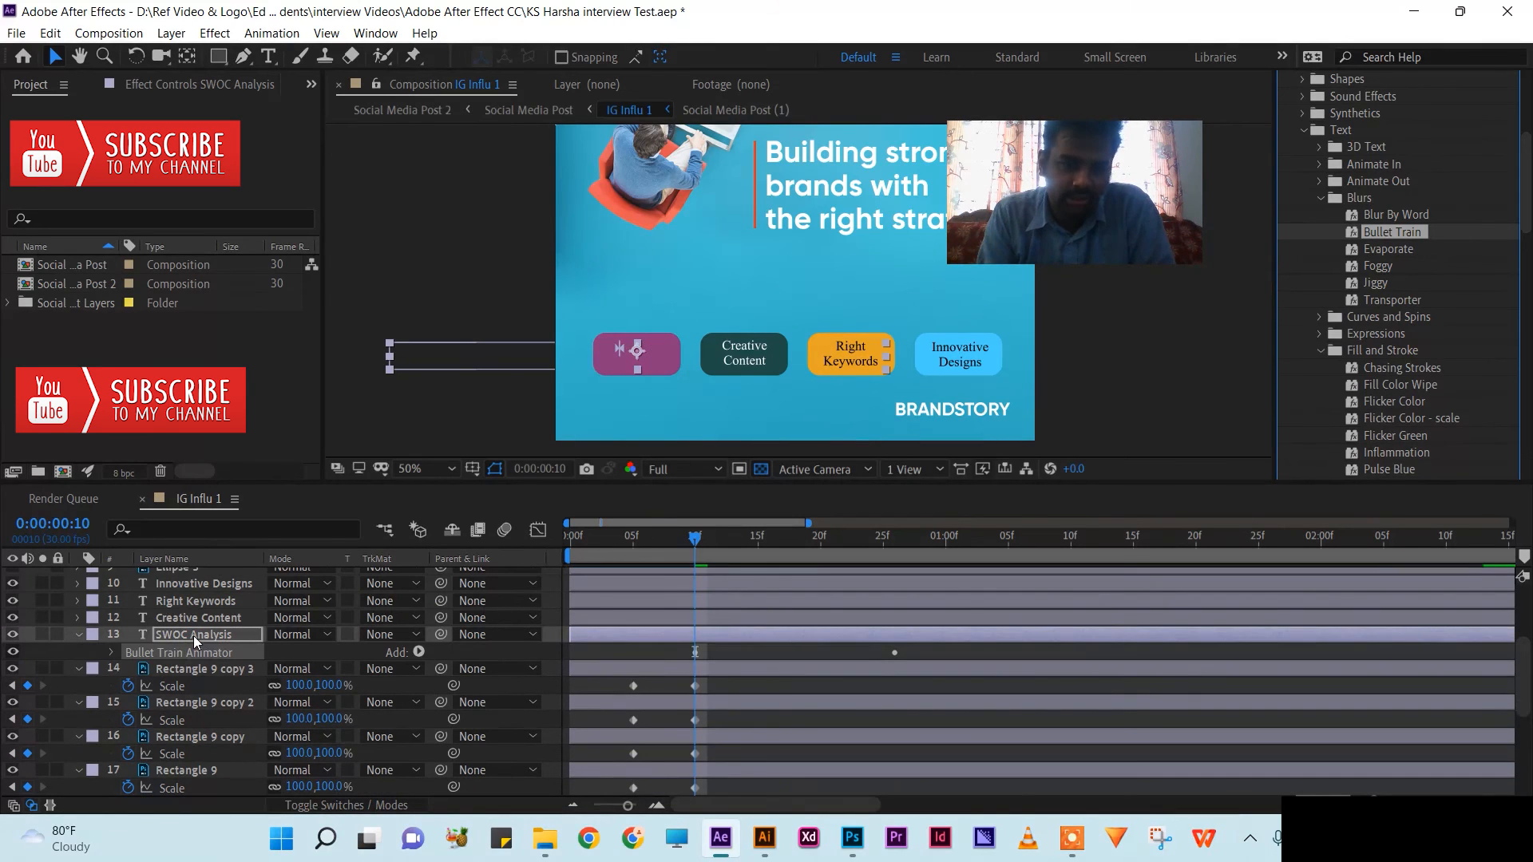
key("u")
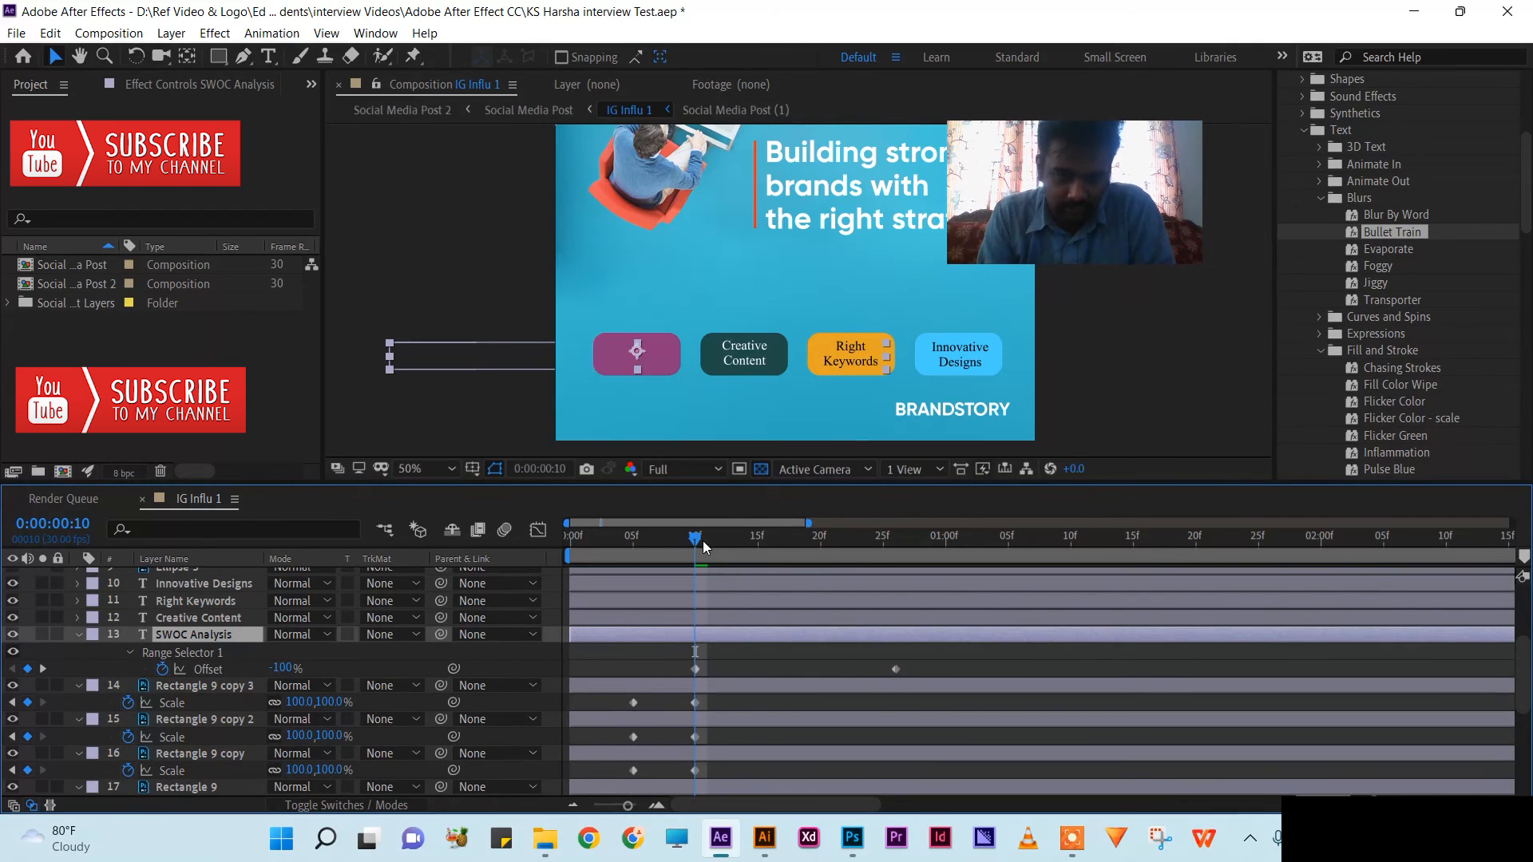
Step: Move the SWOC Analysis layer's last Offset keyframe to 0:00:00:14 and preview the Bullet Train animation
left_click_drag(717, 548, 750, 553)
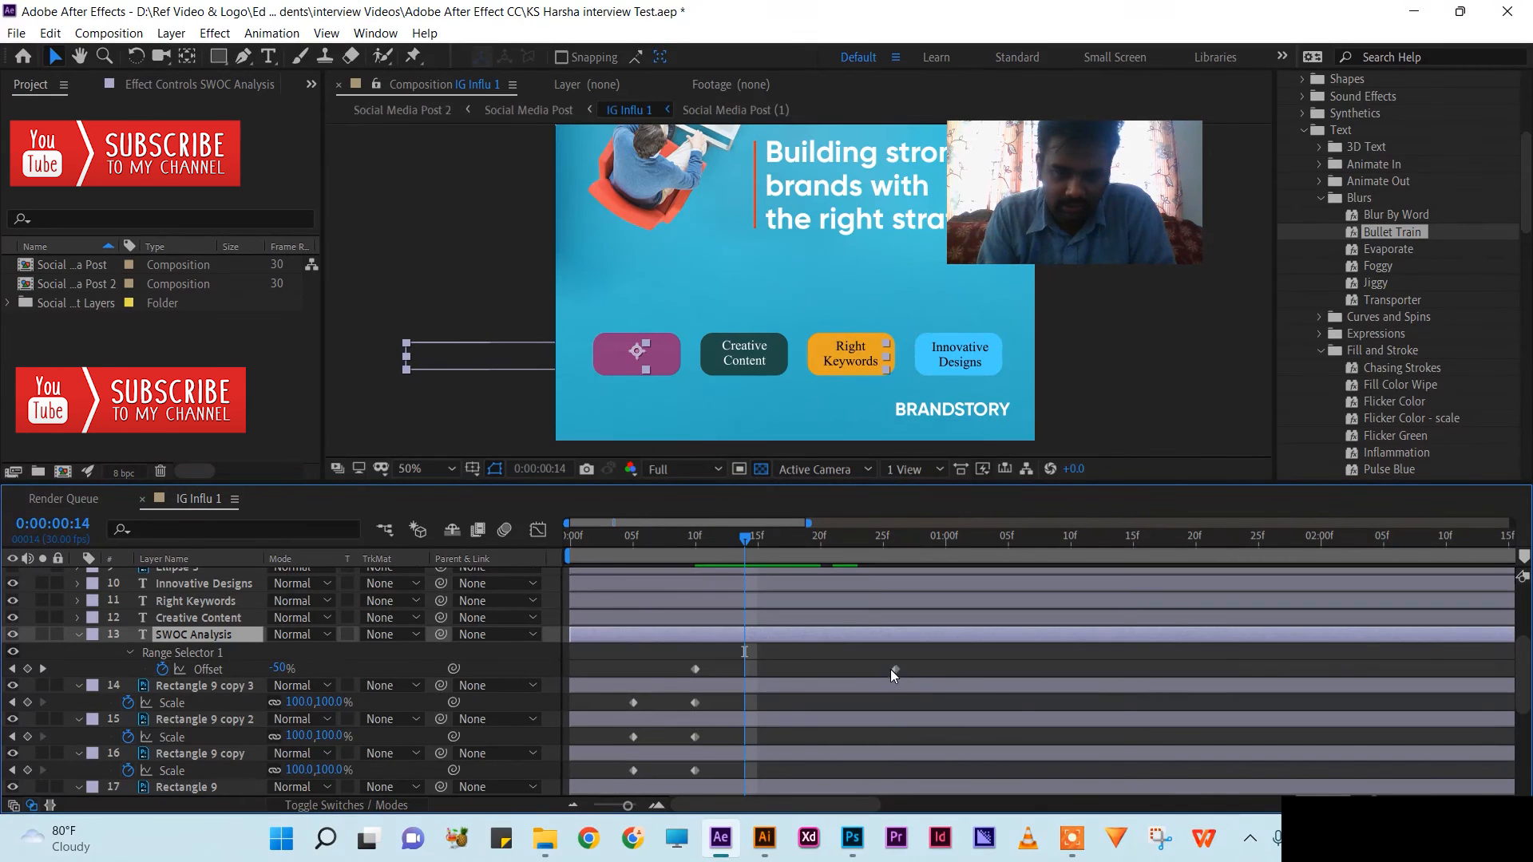
left_click_drag(894, 669, 745, 681)
left_click_drag(725, 544, 473, 560)
key("space")
key("space")
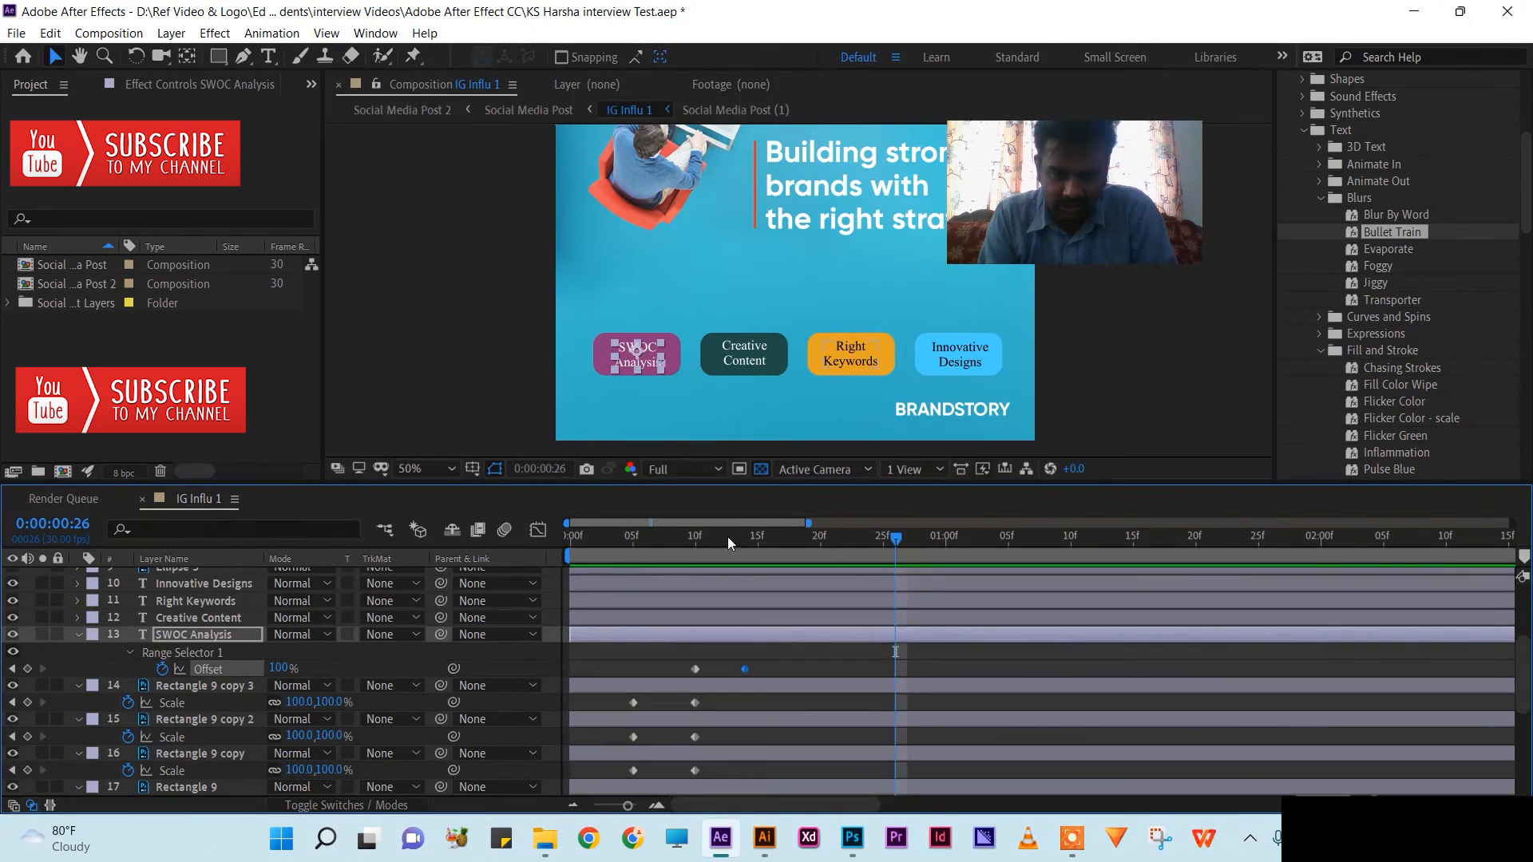
Step: Apply the Blur By Word preset from the Blurs group to the Creative Content layer at 0:00:00:10 and reveal its Offset keyframes
mouse_move(706, 538)
left_mouse_down()
mouse_move(754, 551)
mouse_move(696, 538)
mouse_move(743, 535)
mouse_move(694, 548)
left_mouse_up()
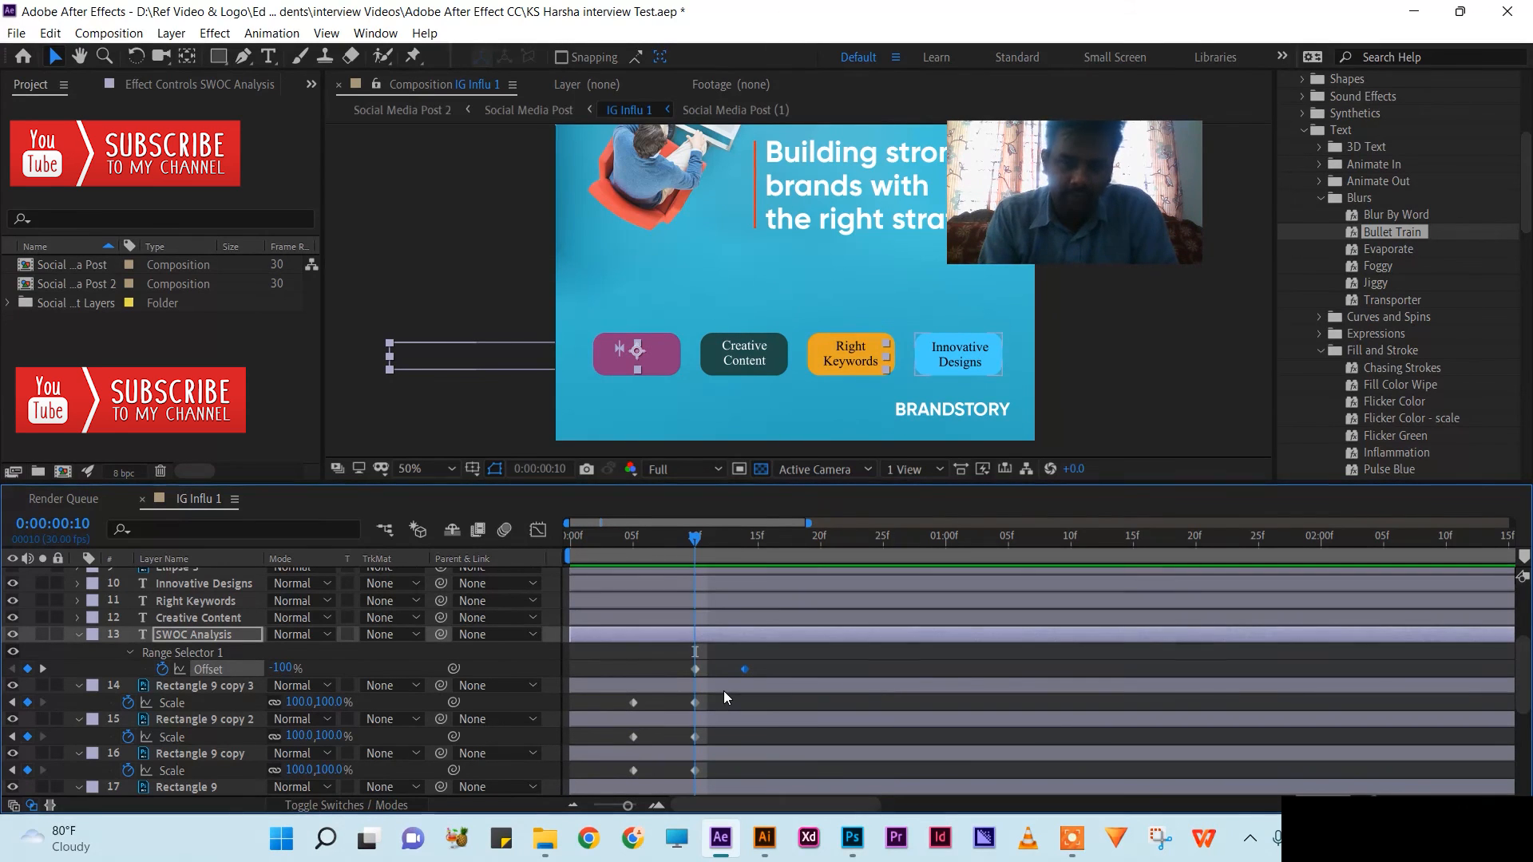
left_click(176, 617)
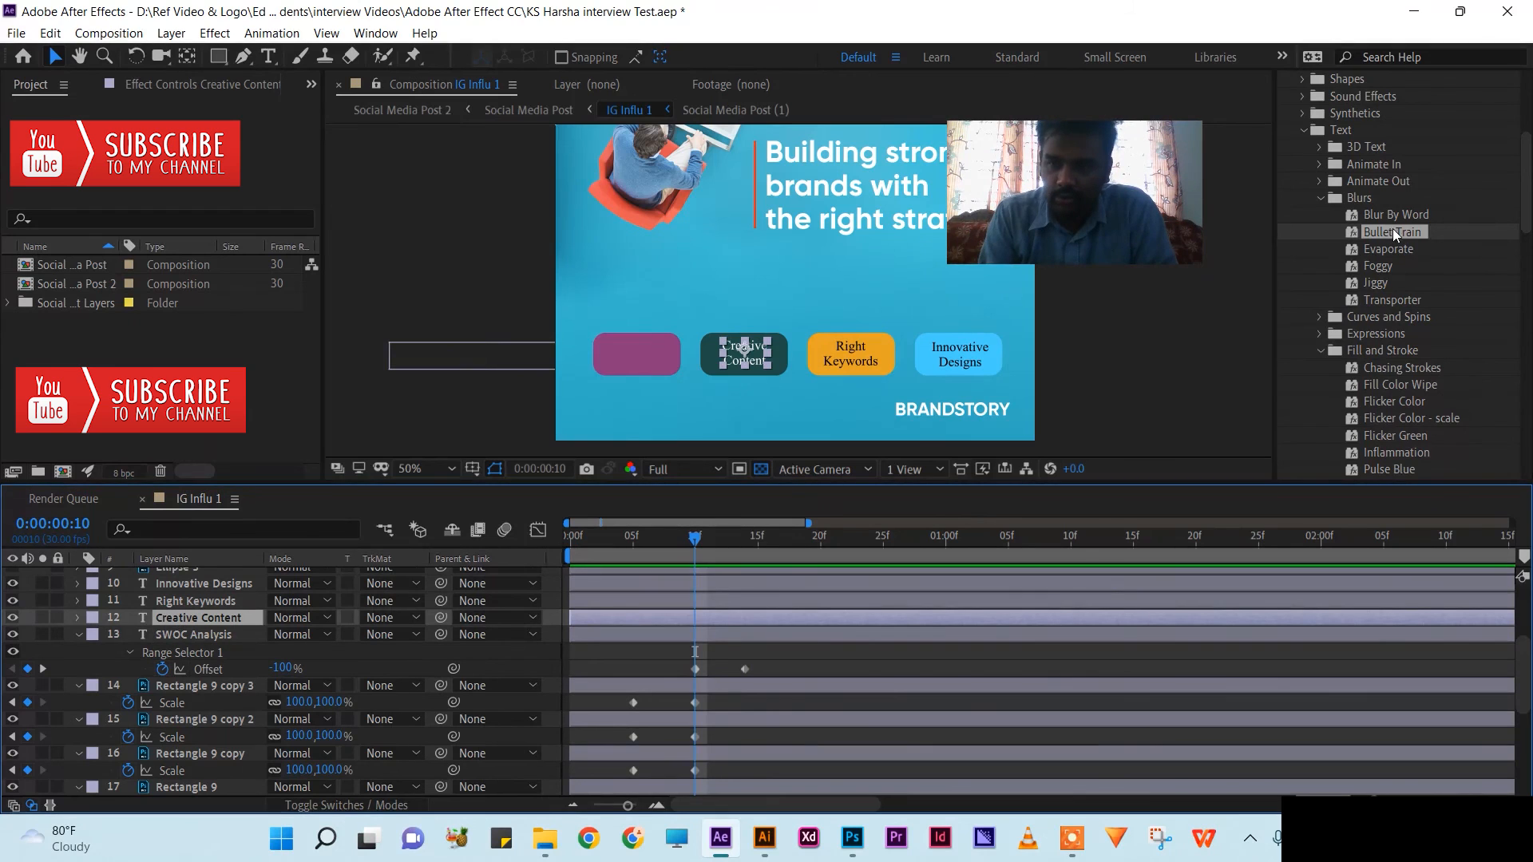
left_click_drag(1392, 214, 218, 619)
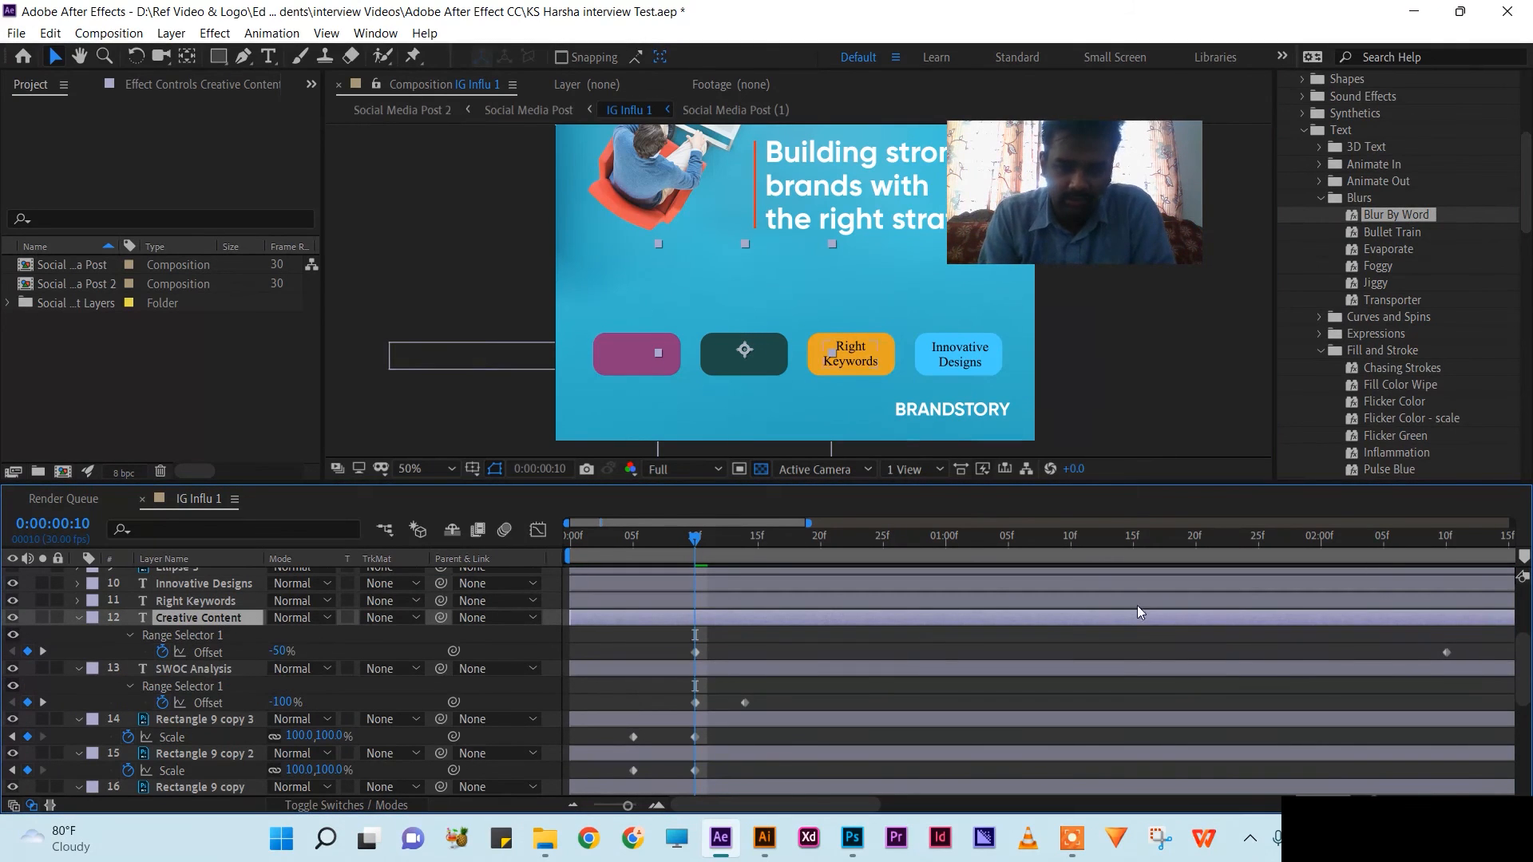
Step: Move the Creative Content layer's last Offset keyframe to 0:00:00:14 and scrub through both label animations
left_click(1446, 652)
left_click_drag(784, 671, 749, 650)
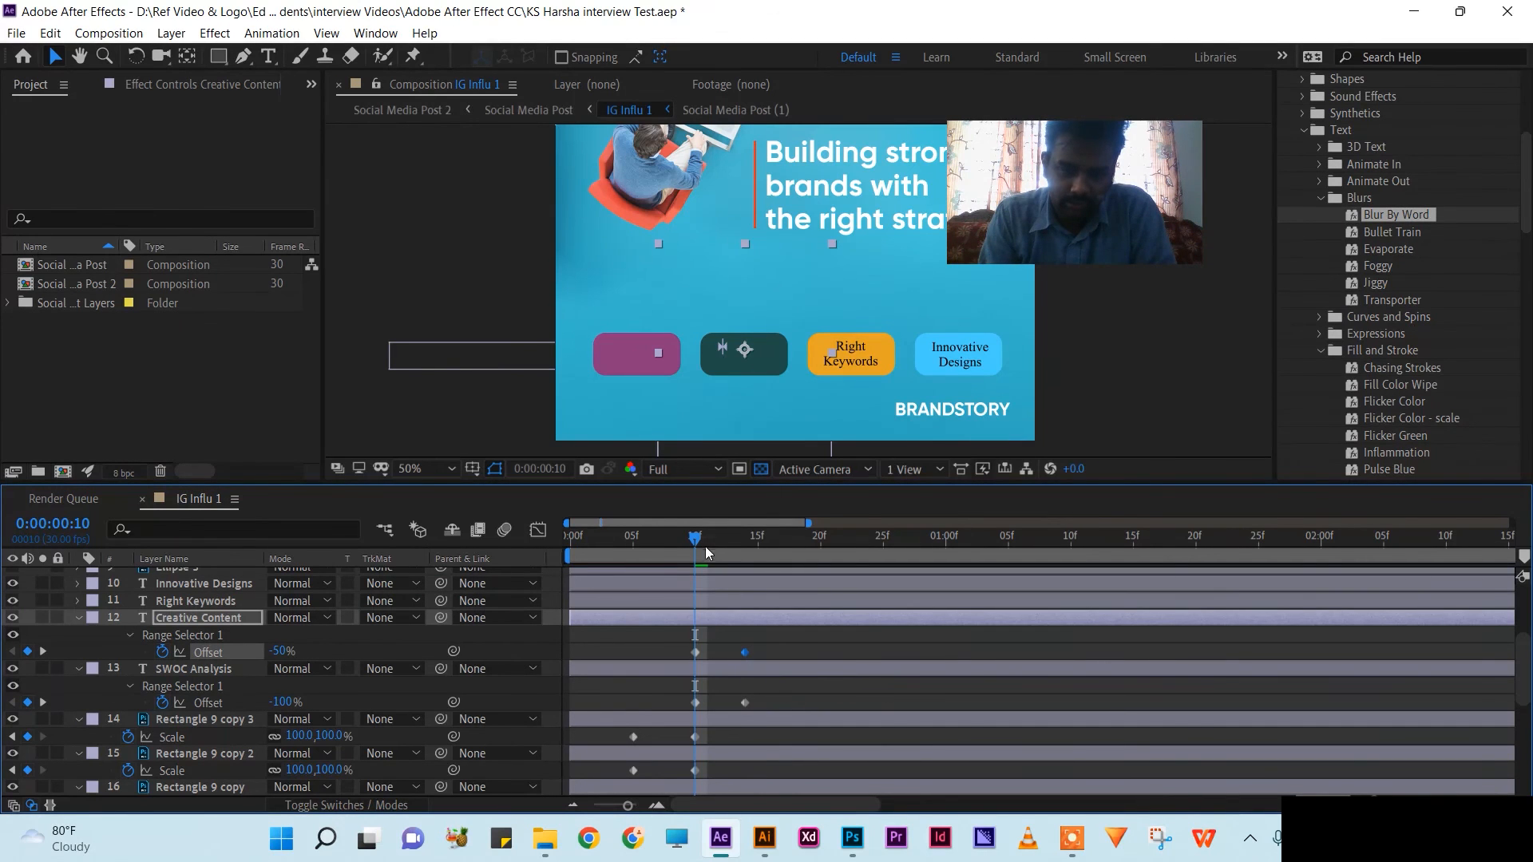
left_click(707, 544)
left_click(735, 544)
left_click(745, 548)
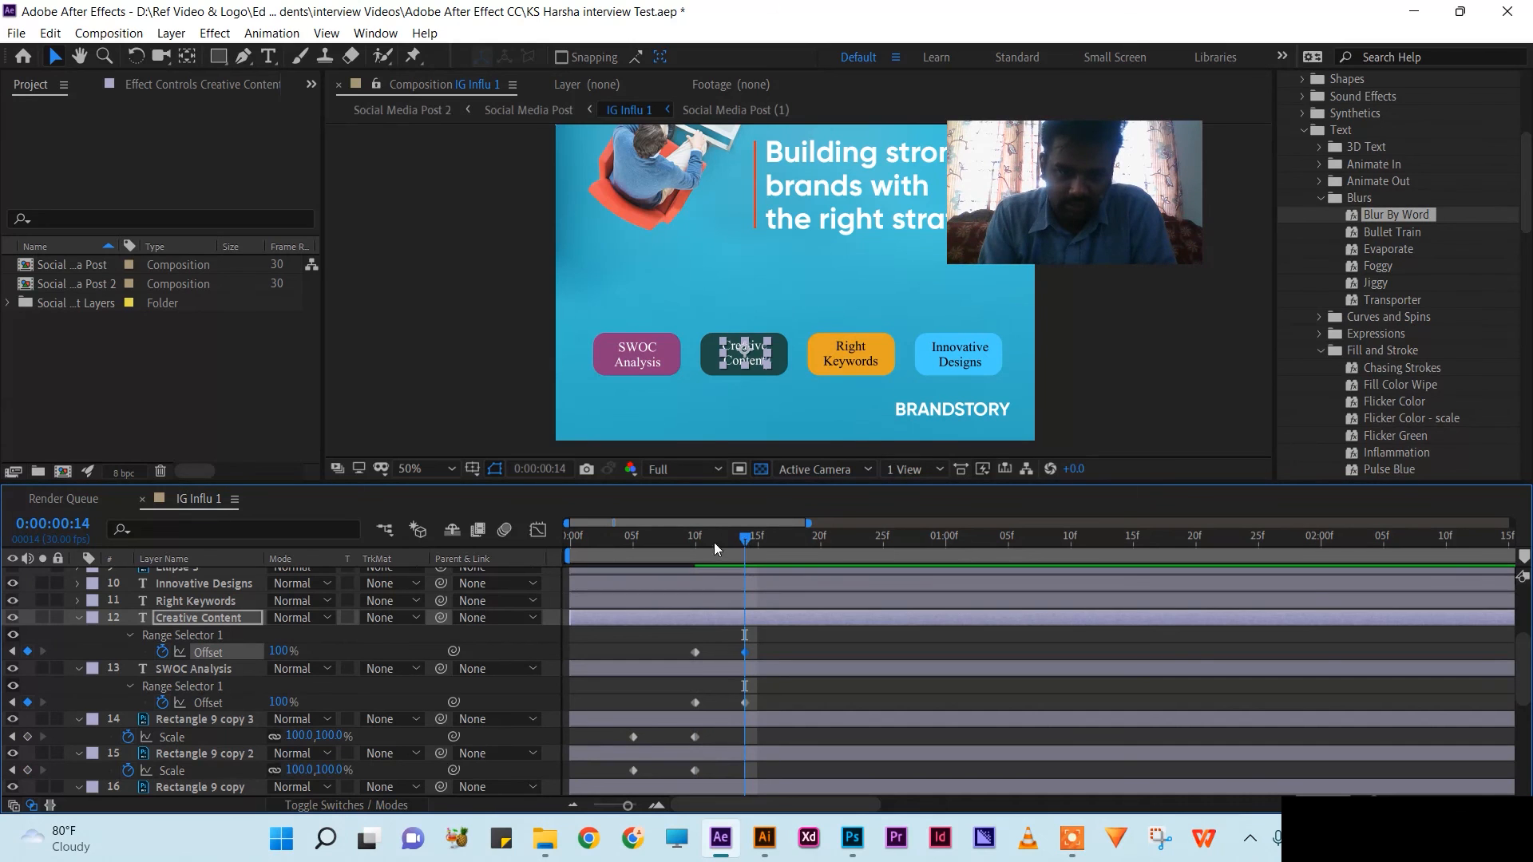
left_click(685, 547)
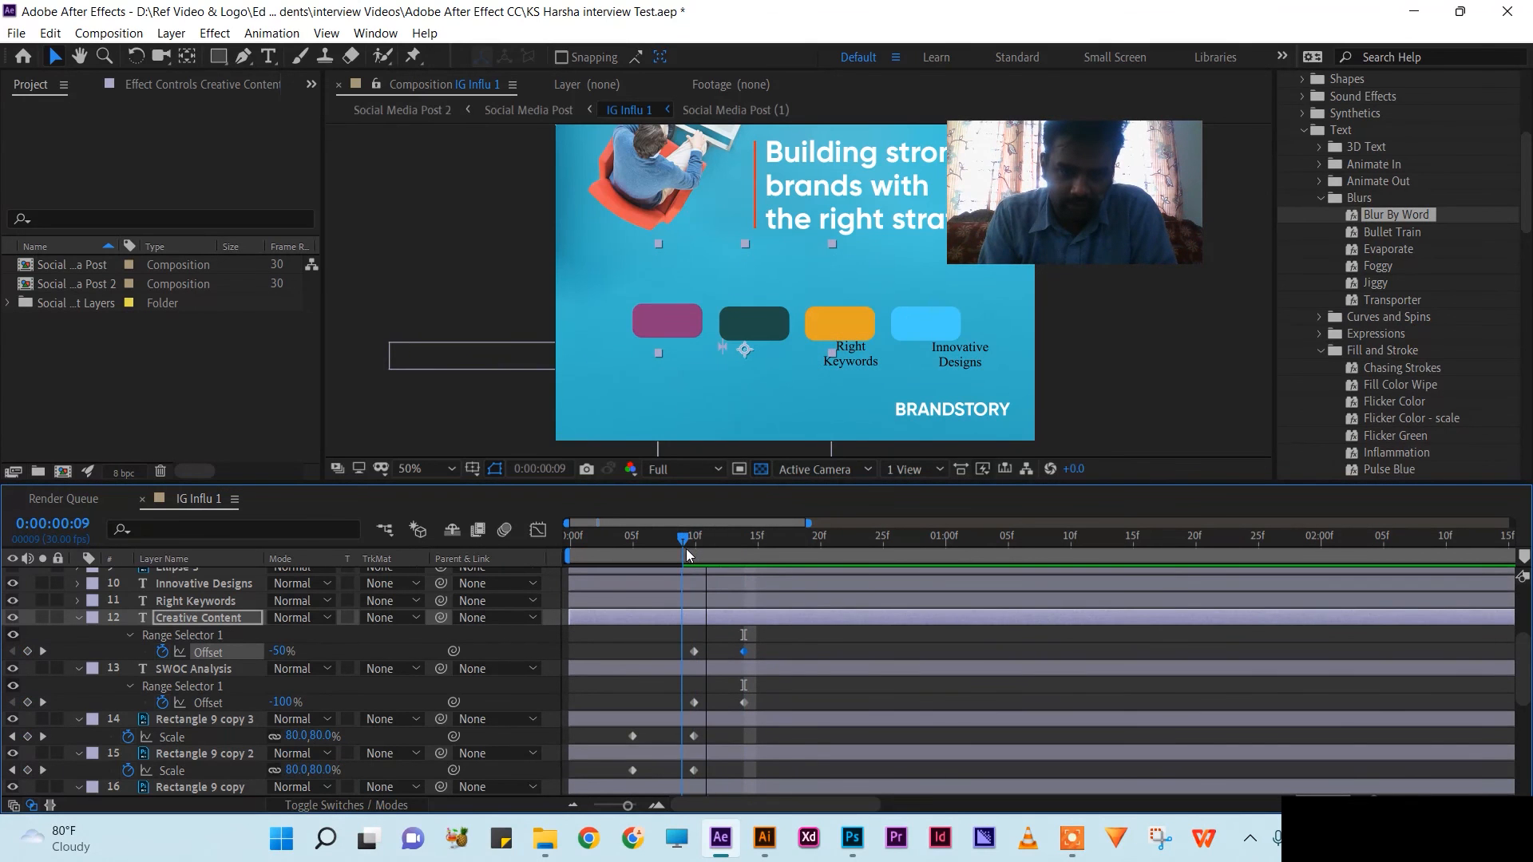
left_click_drag(685, 548, 697, 549)
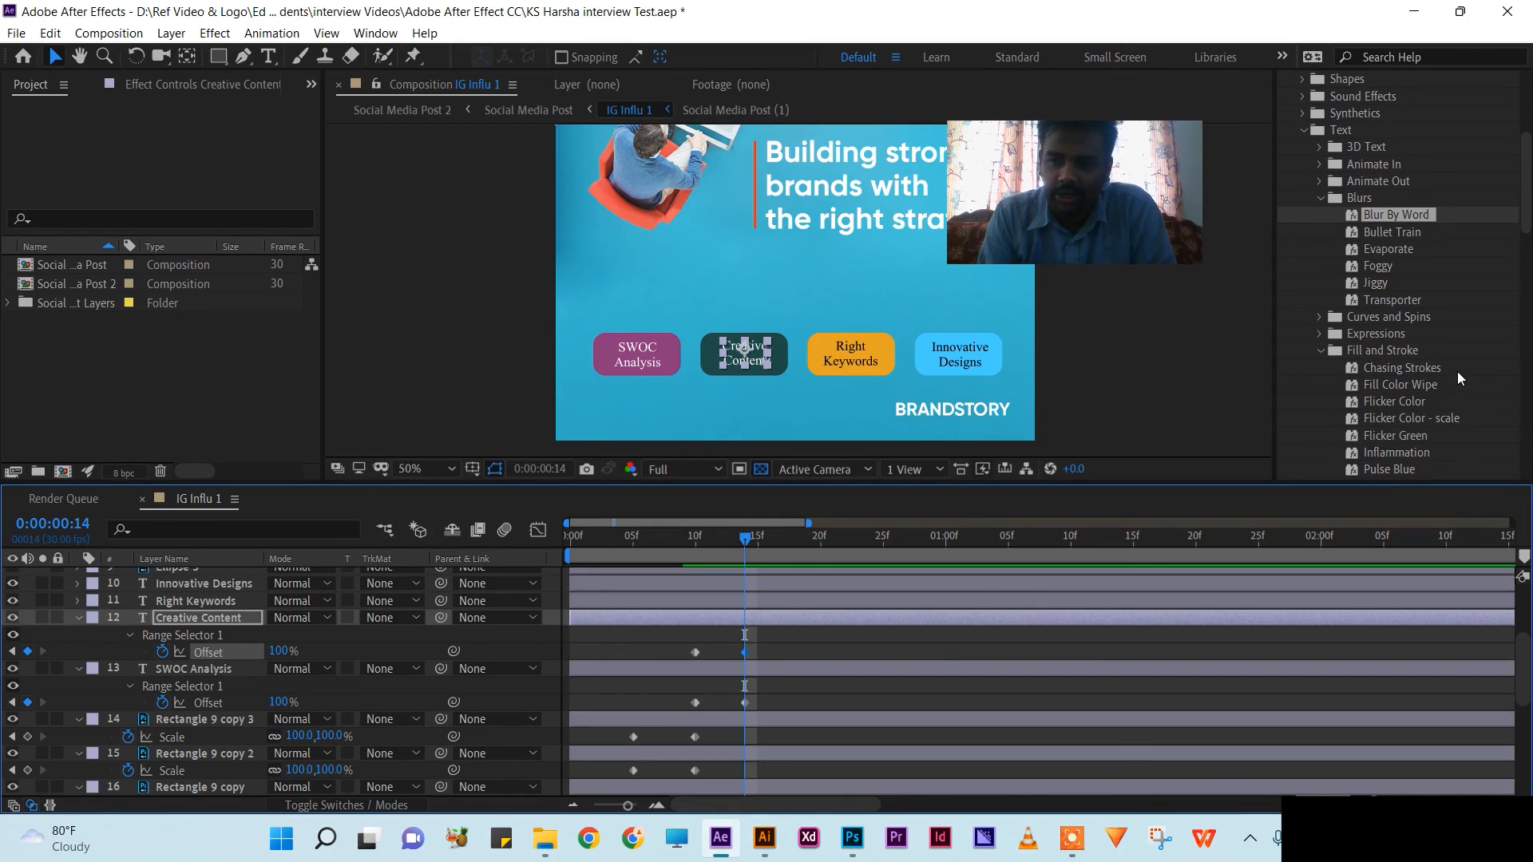
Step: Collapse the Blurs and Fill and Stroke preset groups and browse the other Text preset groups
left_click(1326, 199)
left_click(1321, 198)
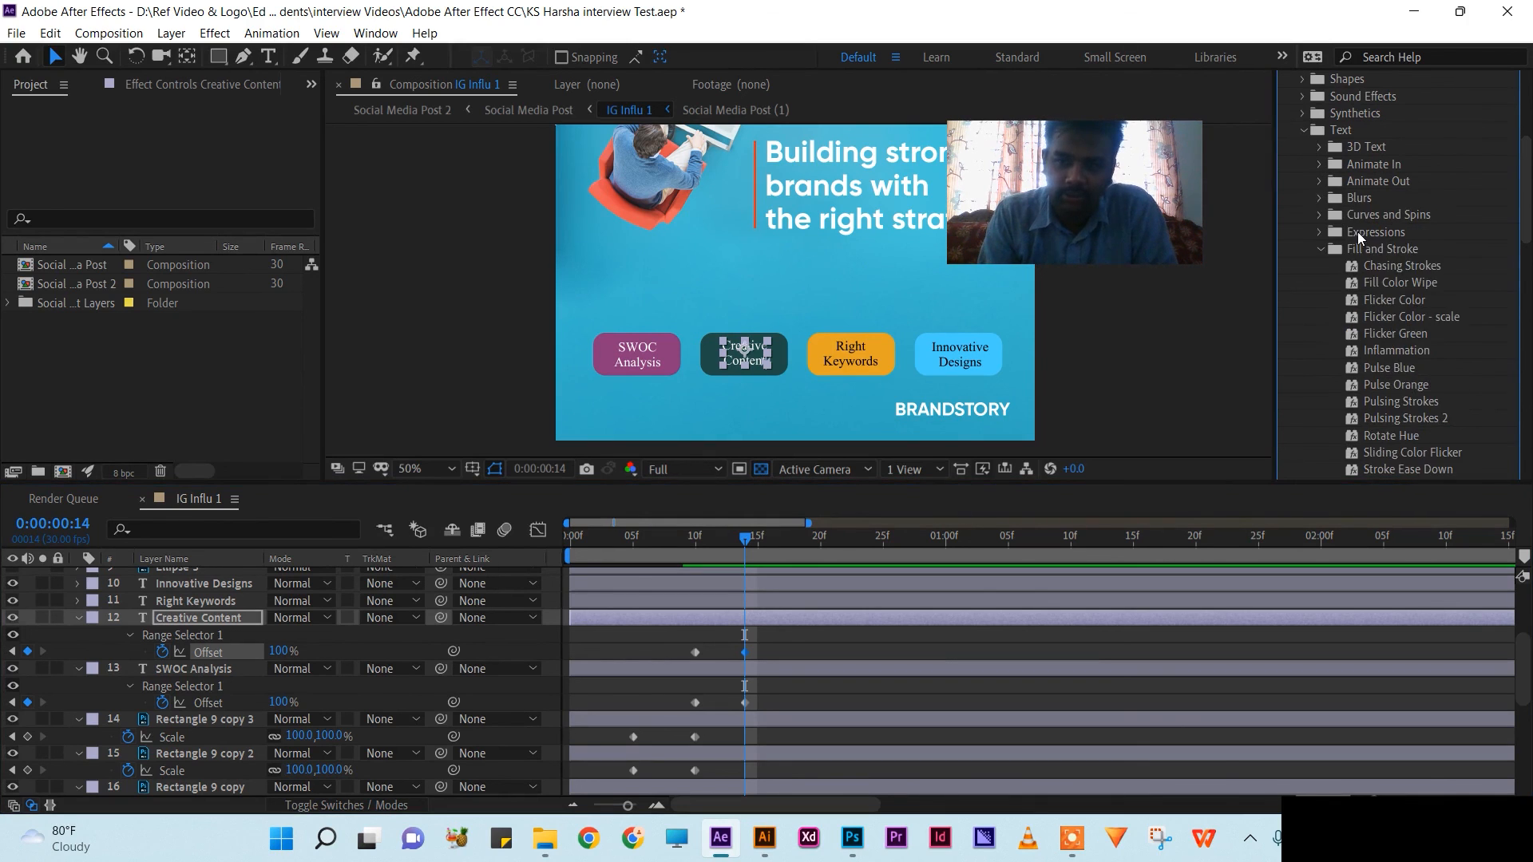
left_click(1321, 249)
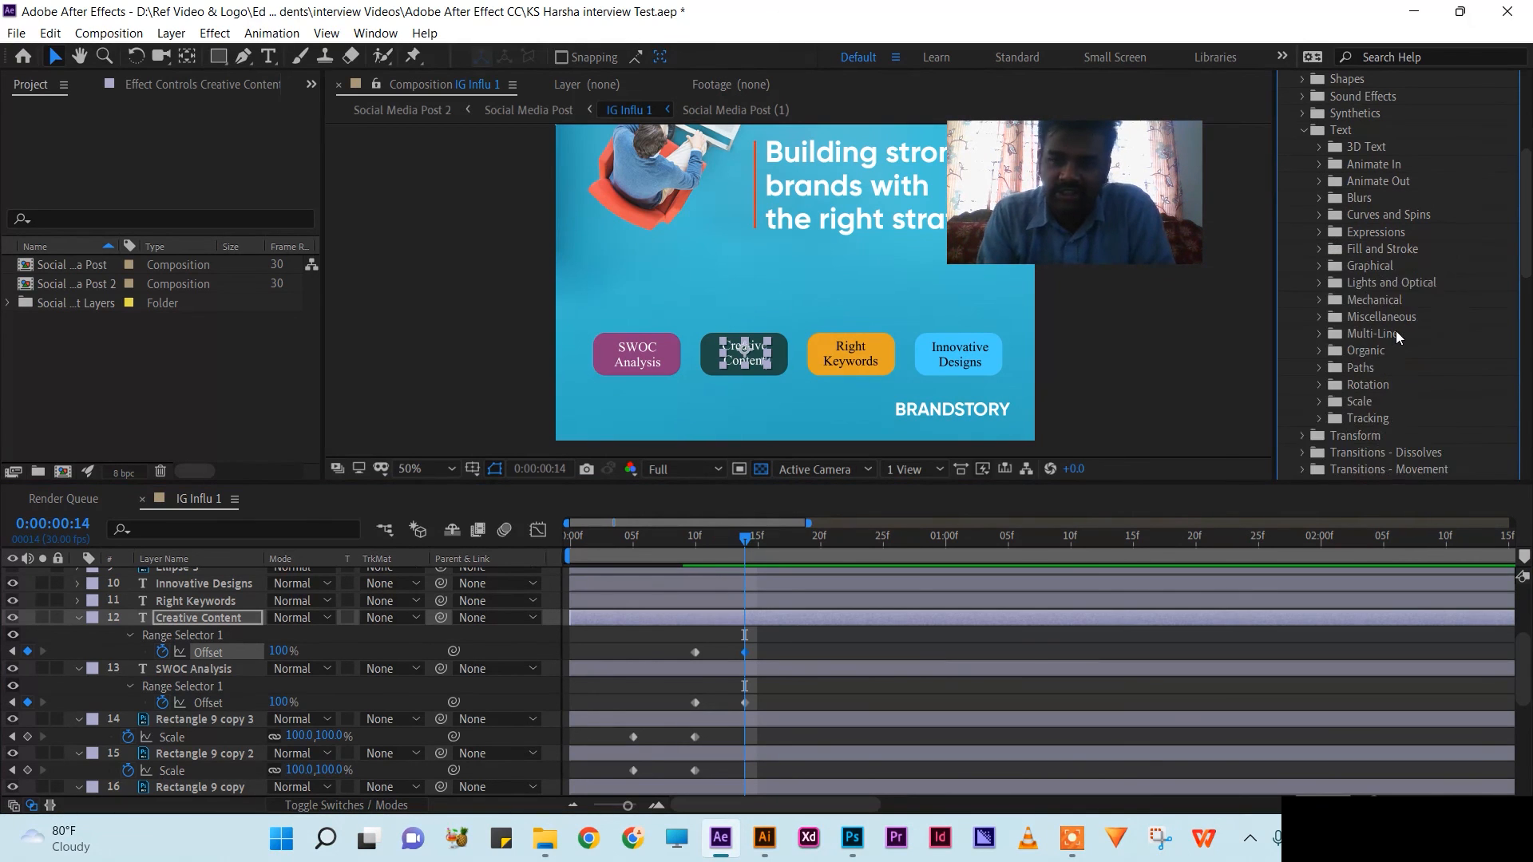
scroll(1396, 336, "down", 3)
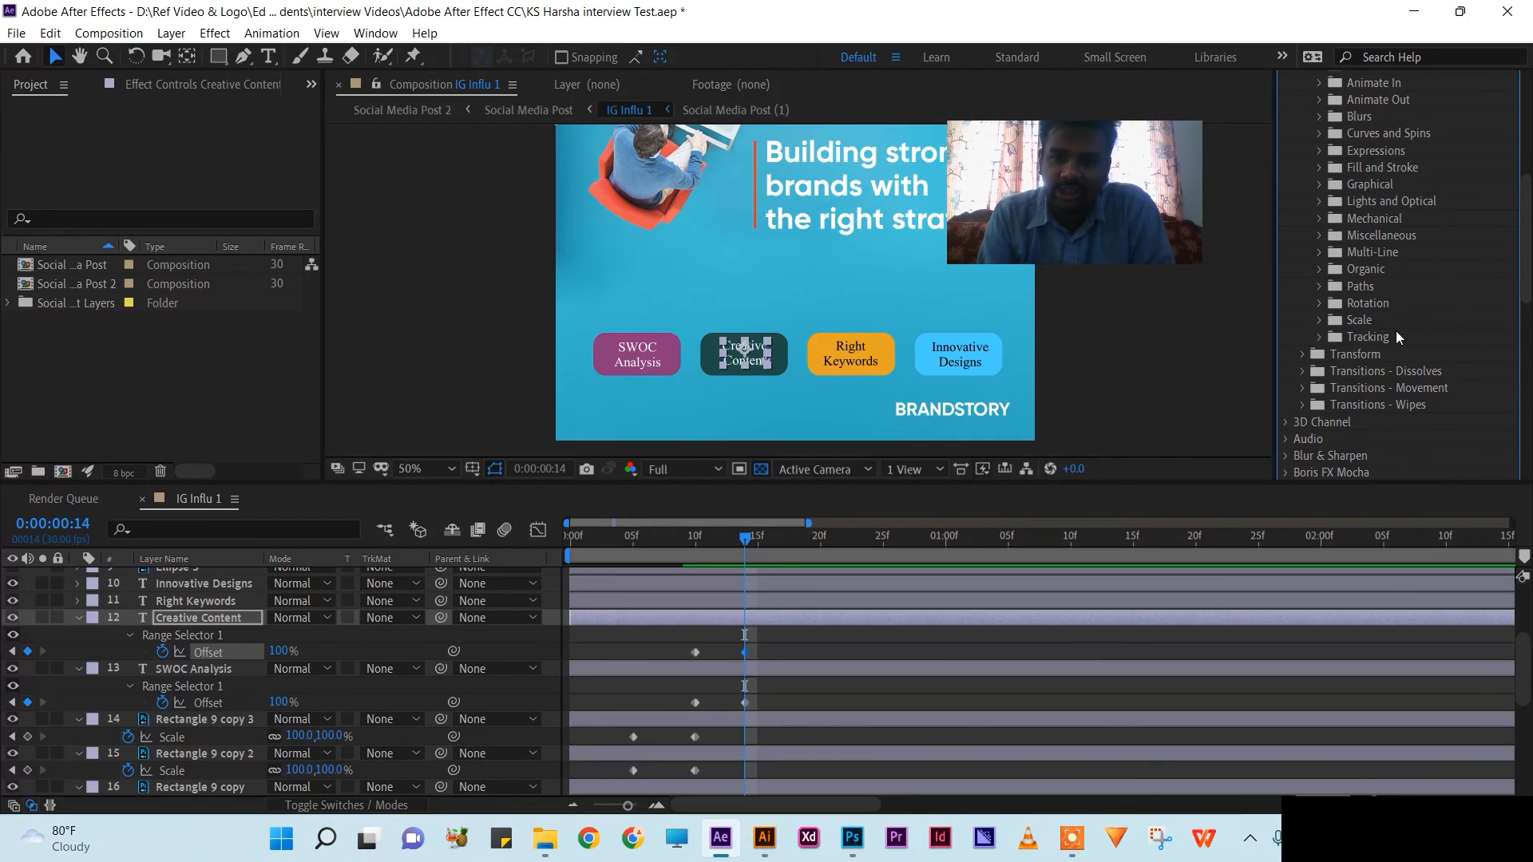